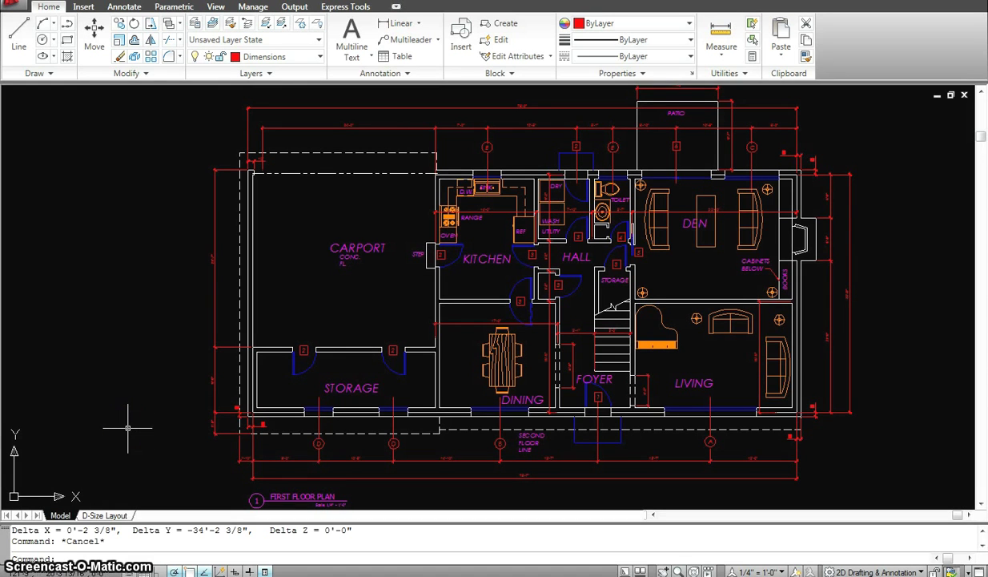
Preview the Tutorial-iArch template for a new drawing and close the template selection without opening it.
left_click(128, 423)
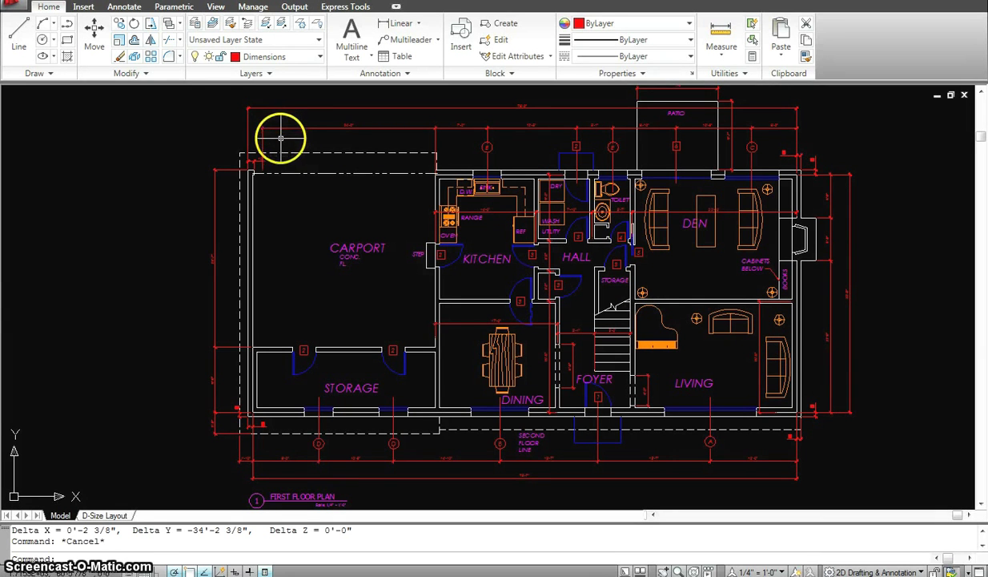
left_click(24, 6)
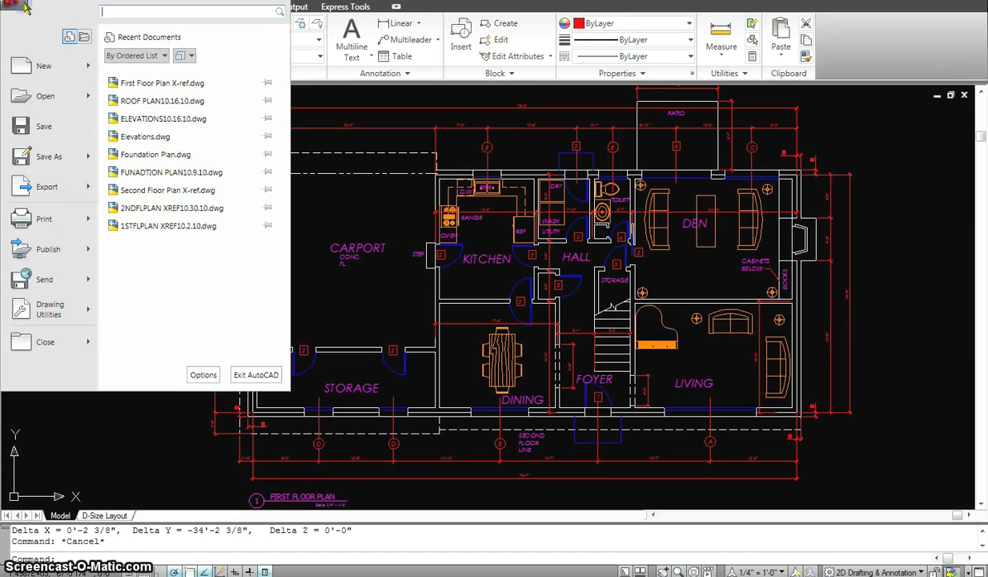
left_click(47, 68)
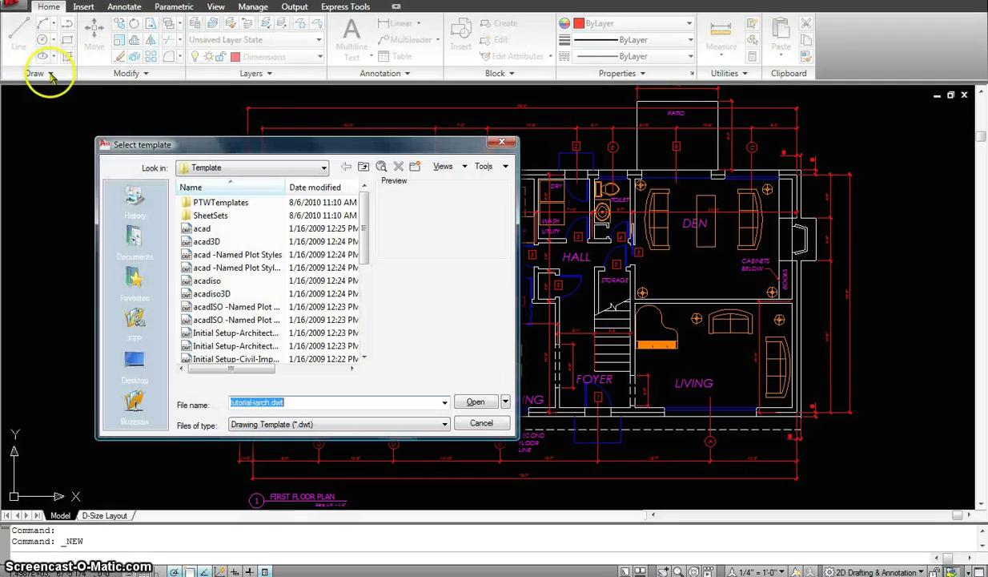
left_click_drag(365, 243, 366, 358)
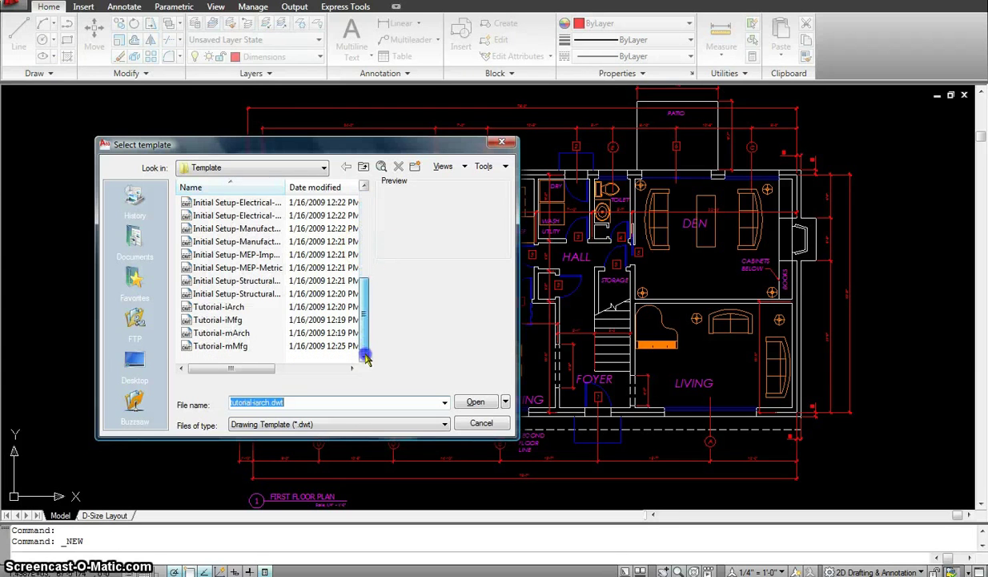
left_click(230, 311)
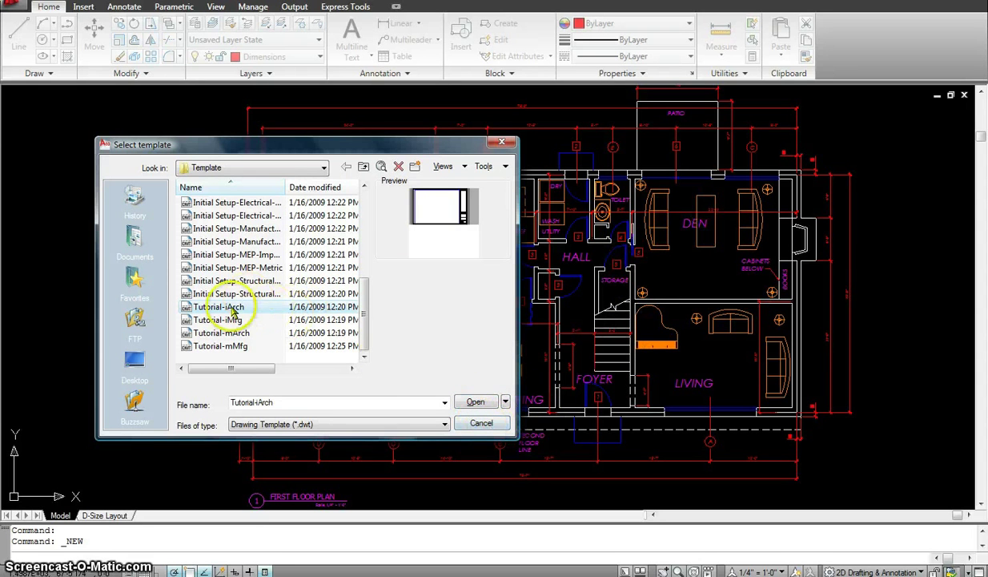
left_click(480, 422)
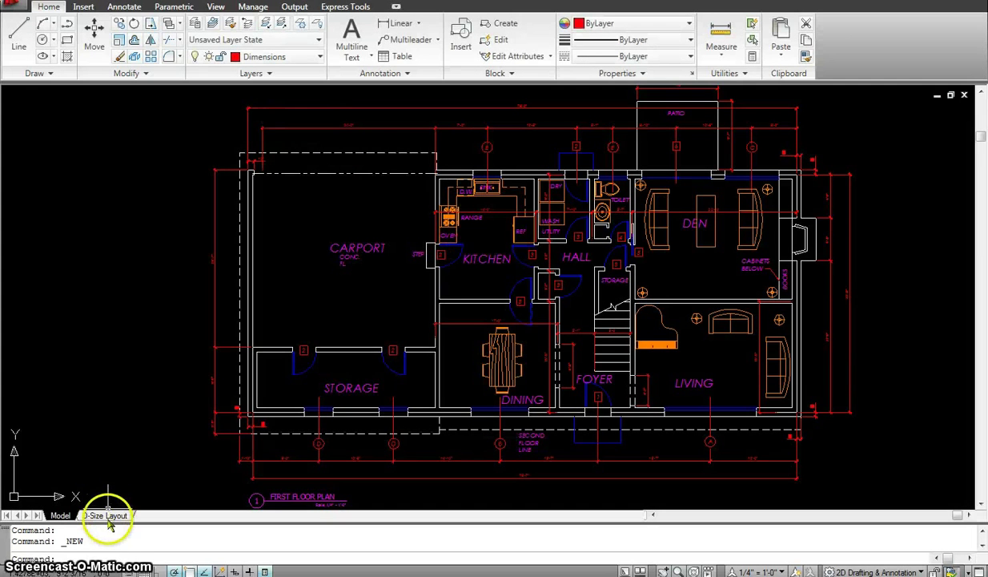
View the D-Size Layout sheet with its title block and return to model space.
left_click(106, 515)
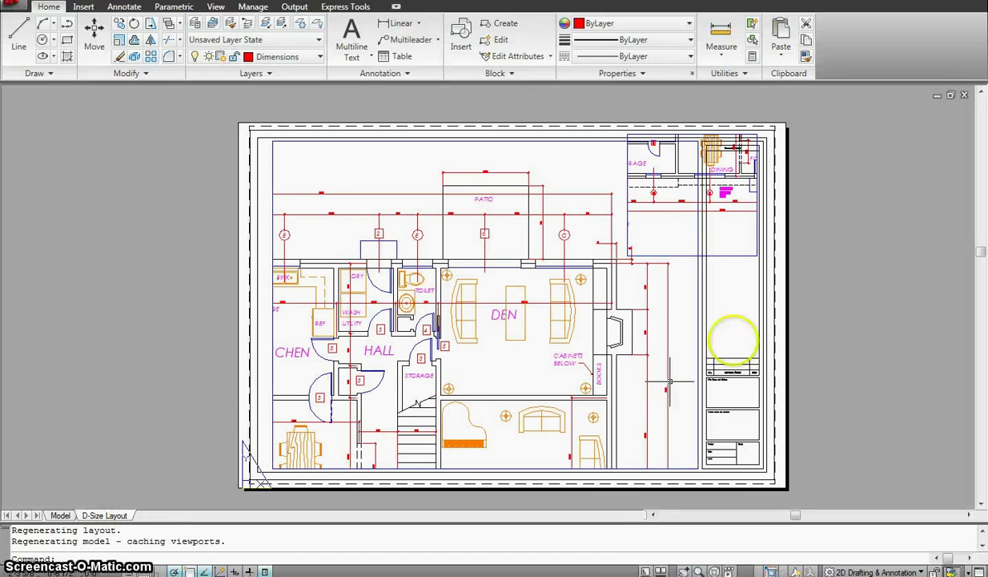
left_click(60, 515)
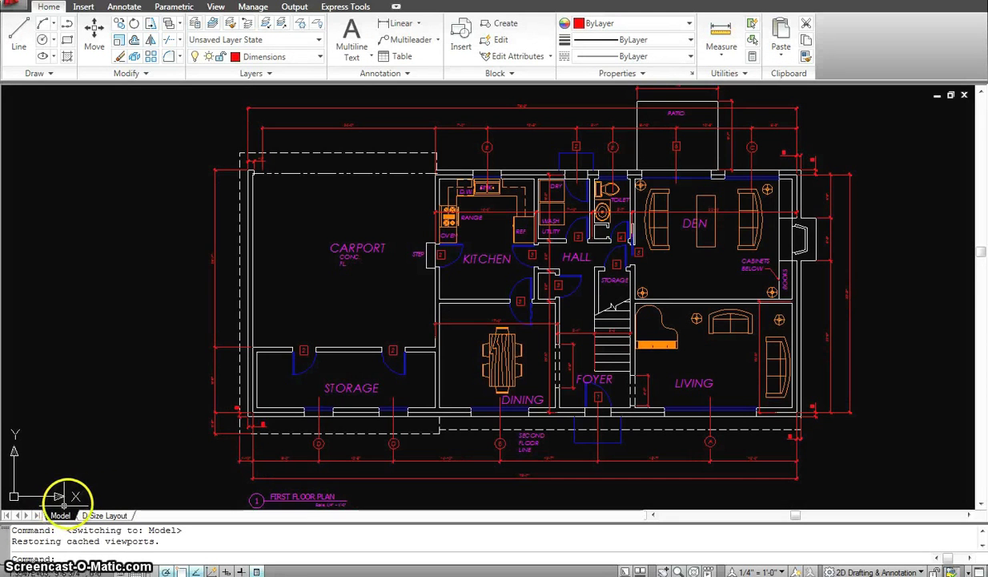
Make A-Walls the current layer, with the empty drawing area beside the floor plan in view.
middle_click_drag(226, 323, 671, 322)
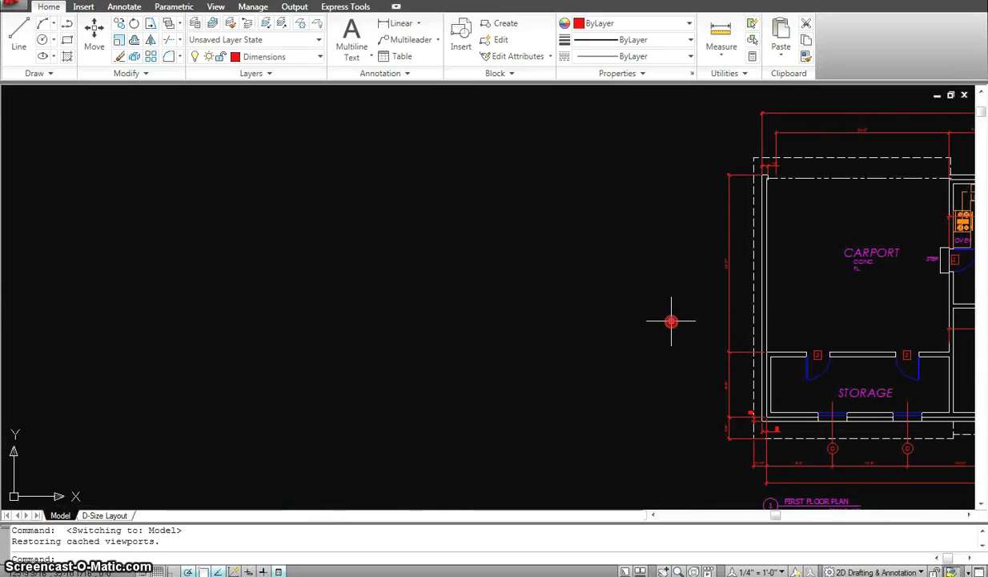
left_click(318, 58)
left_click_drag(320, 172, 323, 95)
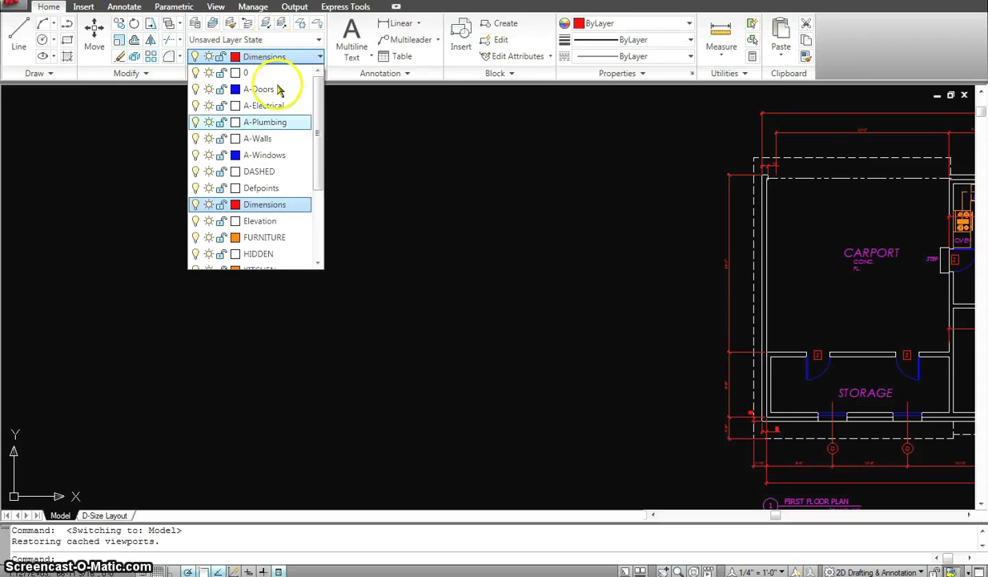
scroll(308, 187, "down", 1)
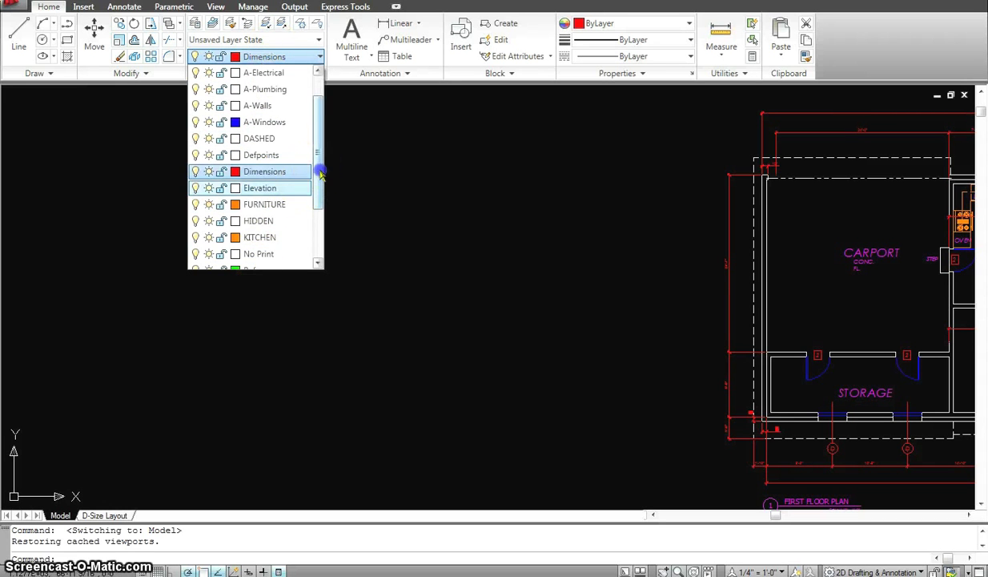
left_click_drag(319, 170, 319, 135)
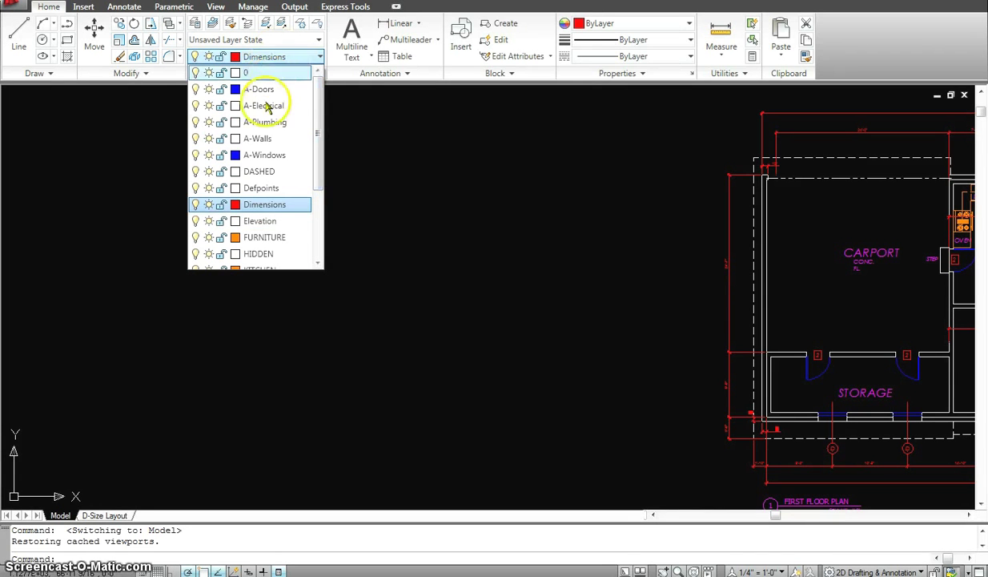
left_click(259, 140)
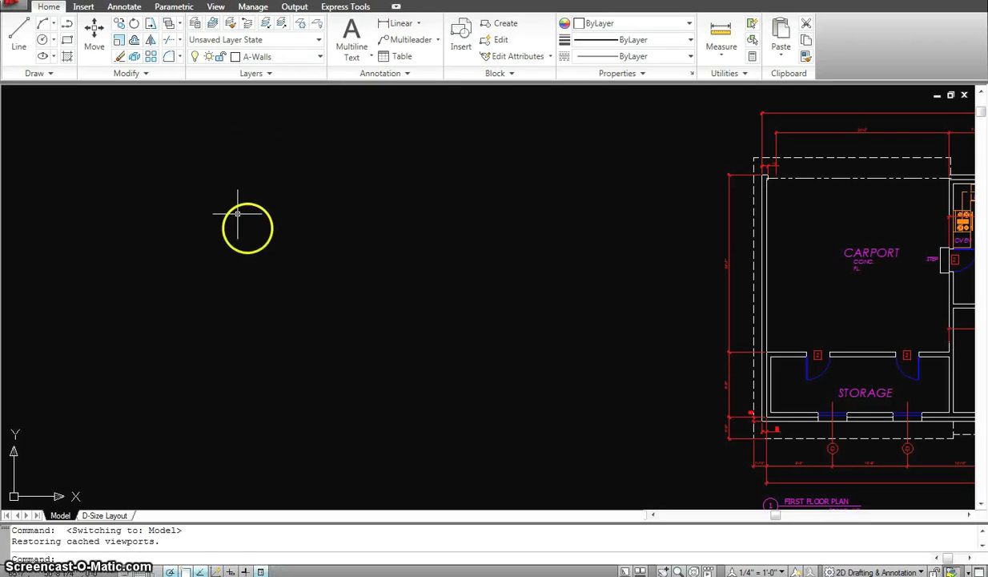
Examine the first floor plan's rooms and the vertical dimensions along the outer wall of the carport and storage.
middle_click_drag(715, 310, 572, 266)
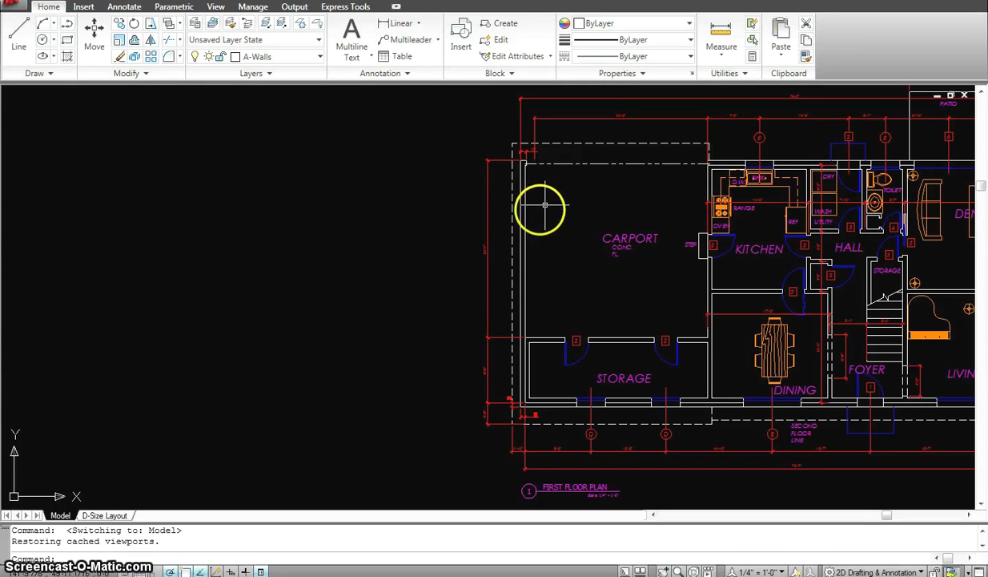
middle_click_drag(467, 230, 580, 237)
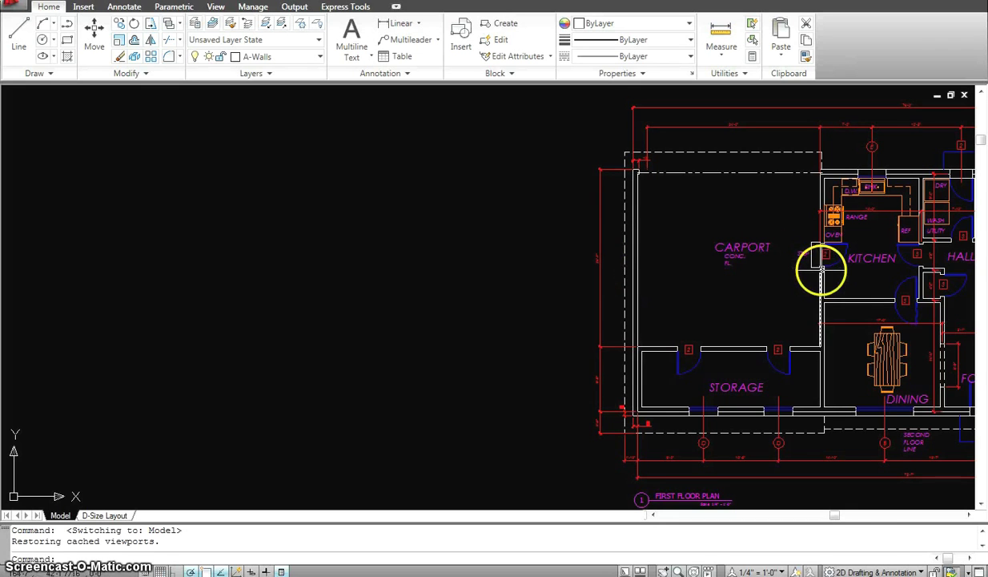
middle_click_drag(825, 270, 713, 274)
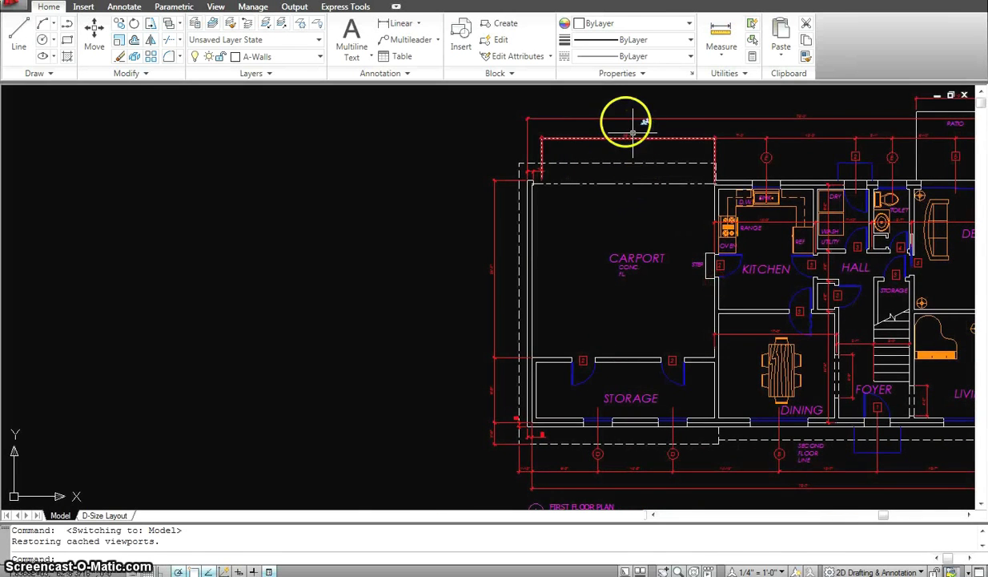
scroll(606, 129, "up", 3)
scroll(805, 180, "down", 2)
middle_click_drag(814, 181, 538, 147)
scroll(538, 146, "down", 1)
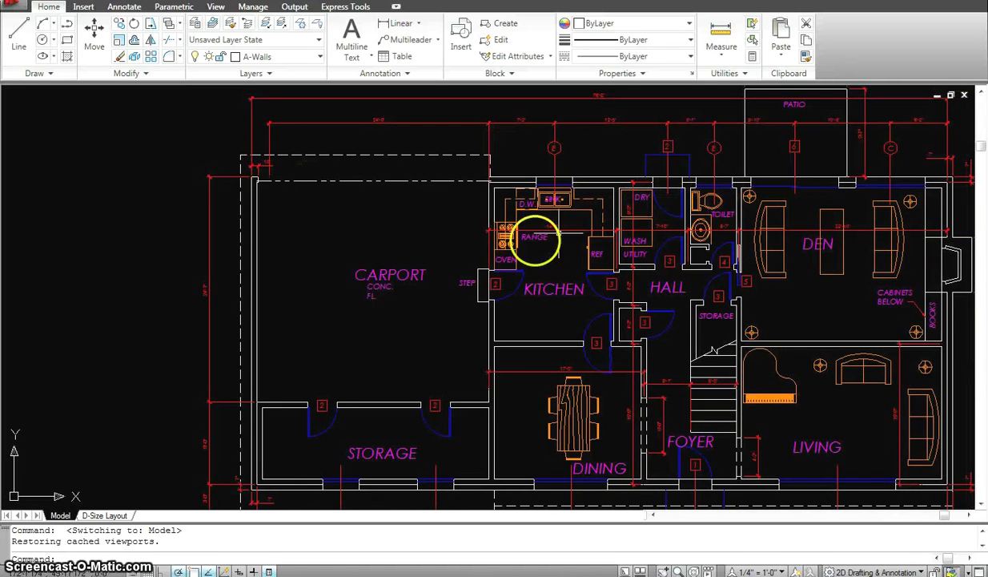
scroll(553, 234, "up", 1)
middle_click_drag(558, 237, 820, 243)
scroll(561, 232, "down", 1)
scroll(713, 261, "up", 1)
scroll(733, 285, "down", 1)
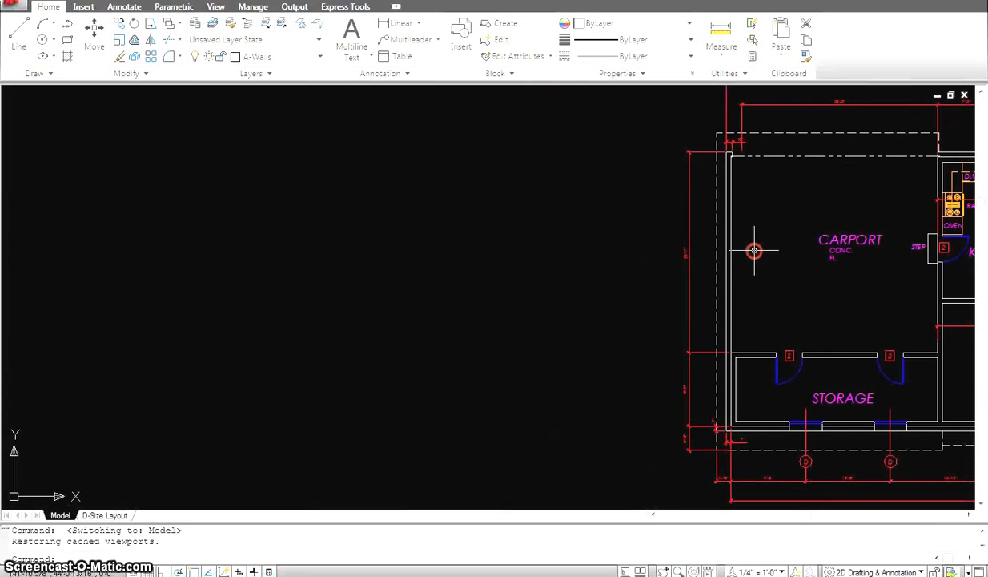
scroll(709, 233, "up", 2)
middle_click_drag(703, 264, 702, 240)
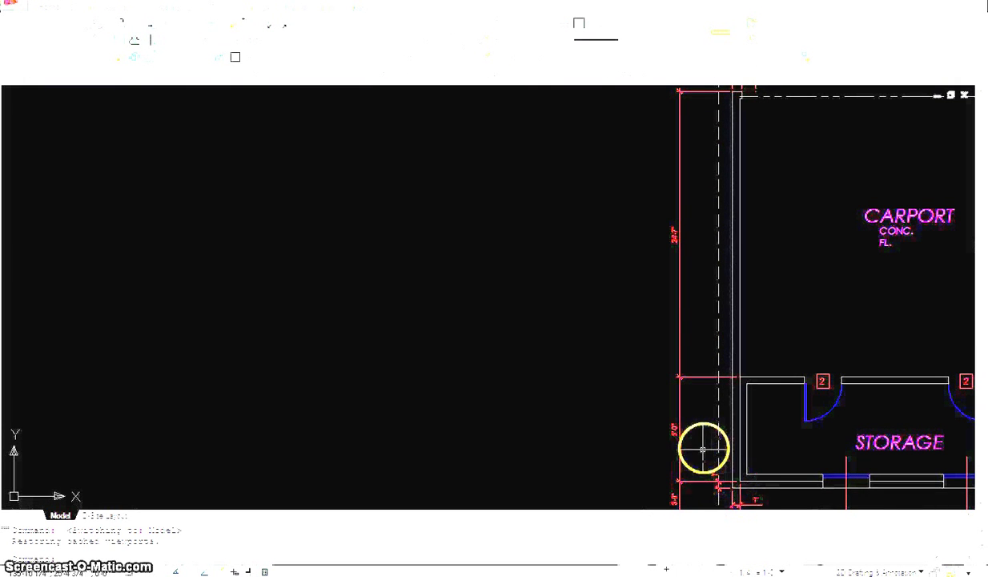
middle_click_drag(711, 440, 710, 418)
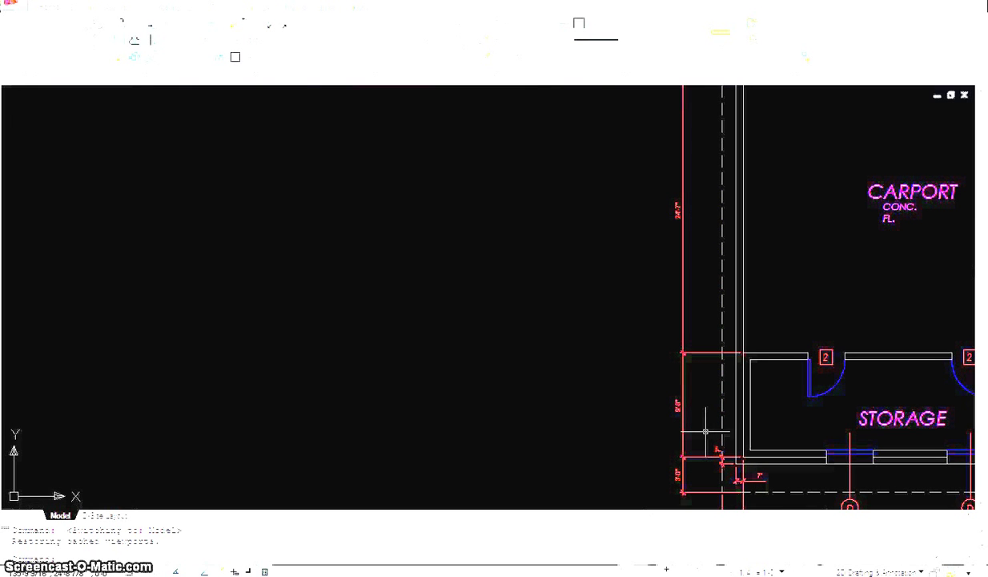
Draw a vertical wall line 33'7" long downward in the empty area west of the floor plan.
left_click(624, 400)
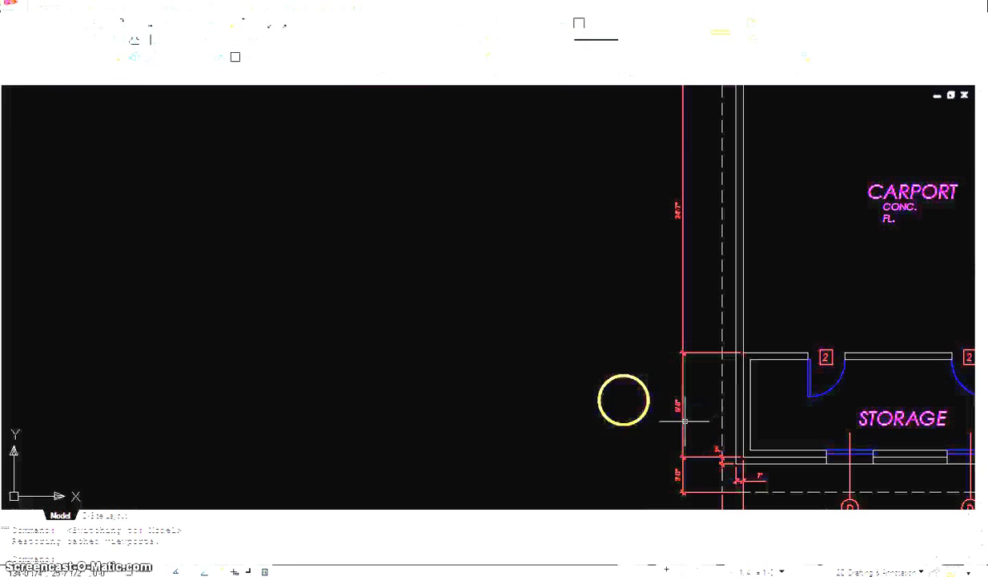
left_click(516, 287)
key("Delete")
scroll(516, 288, "down", 3)
left_click(24, 53)
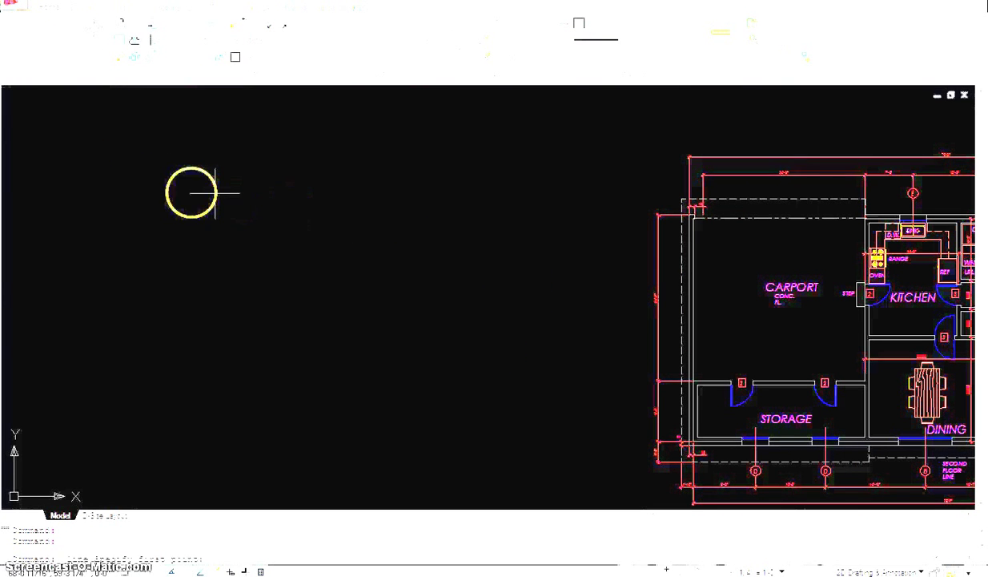
left_click(120, 185)
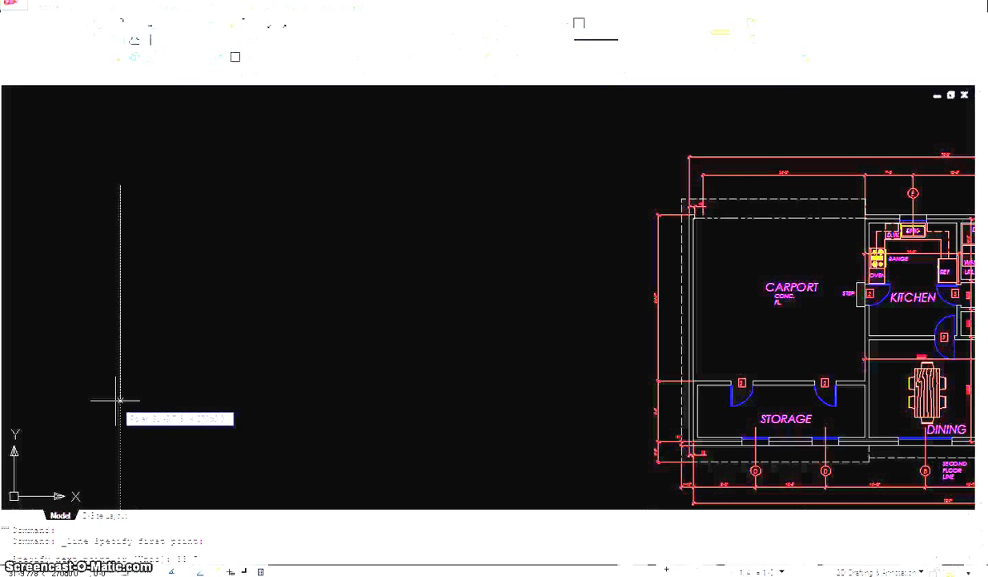
left_click(120, 409)
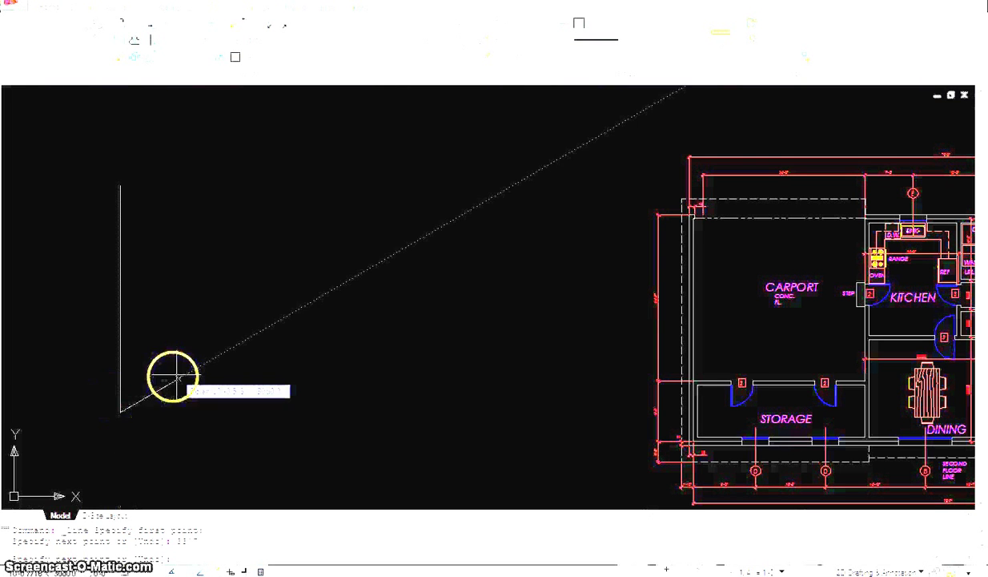
Complete the narrow wall outline with a short bottom end and a parallel side, closing it at the wall's top starting point.
scroll(138, 412, "up", 3)
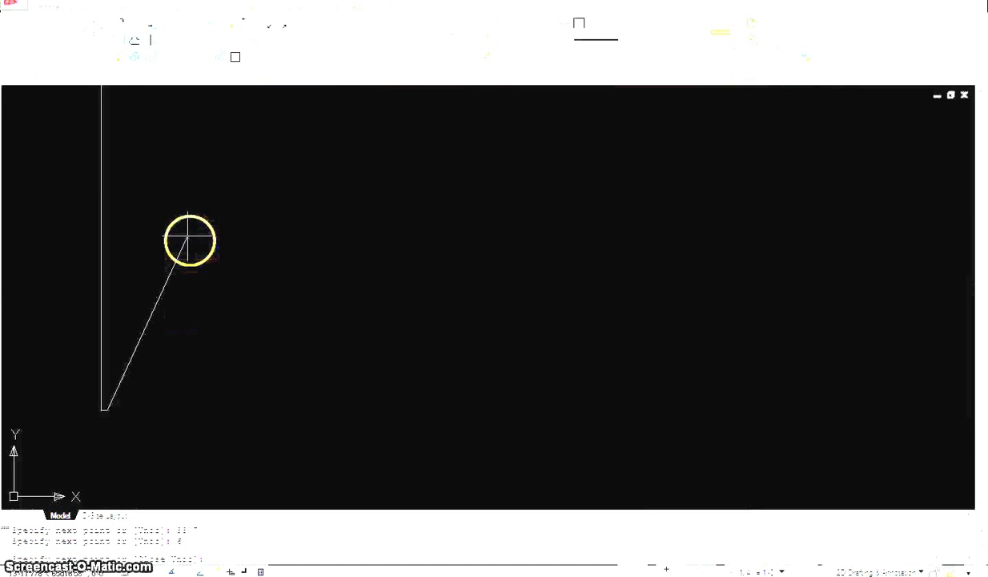
scroll(197, 373, "down", 3)
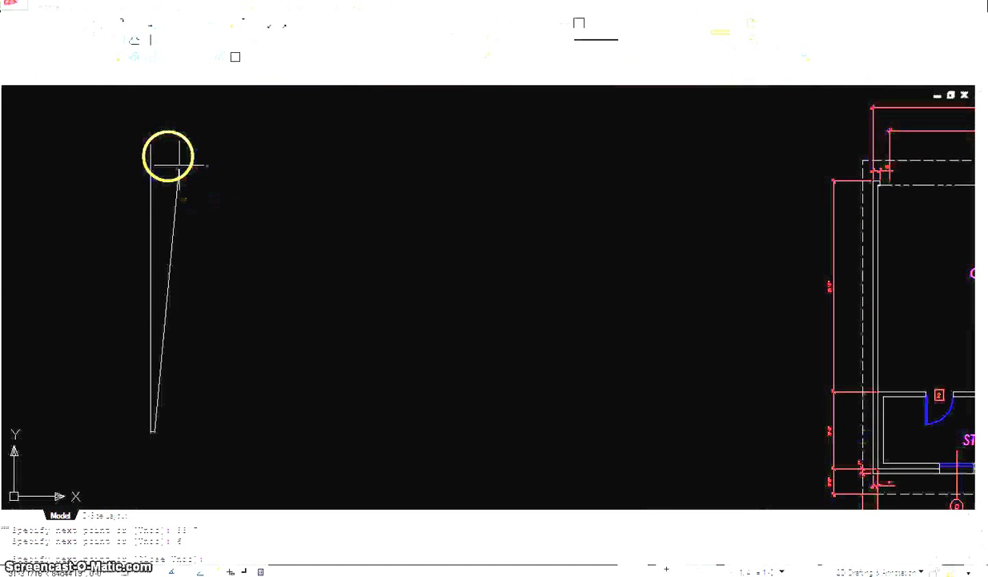
scroll(186, 150, "up", 5)
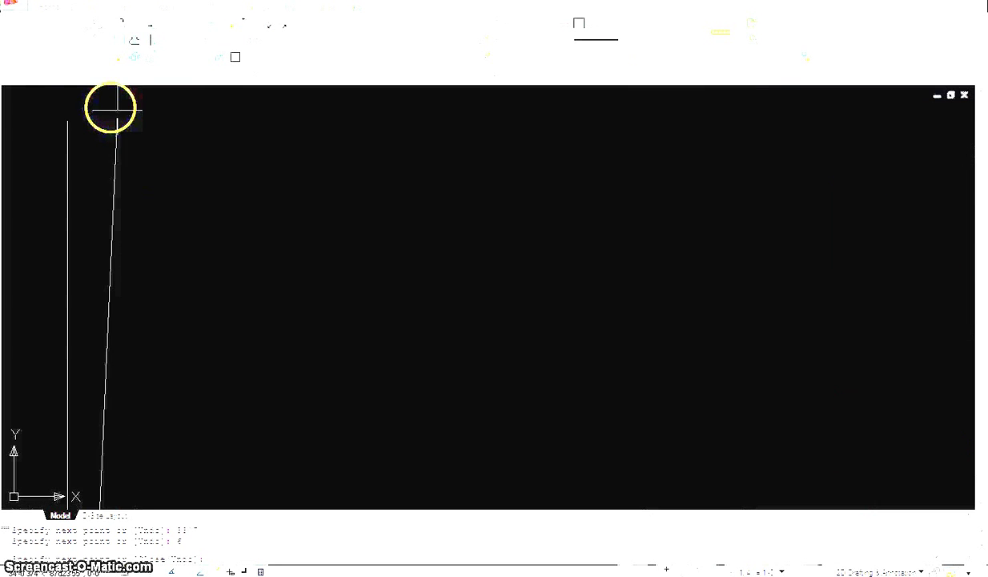
left_click(67, 120)
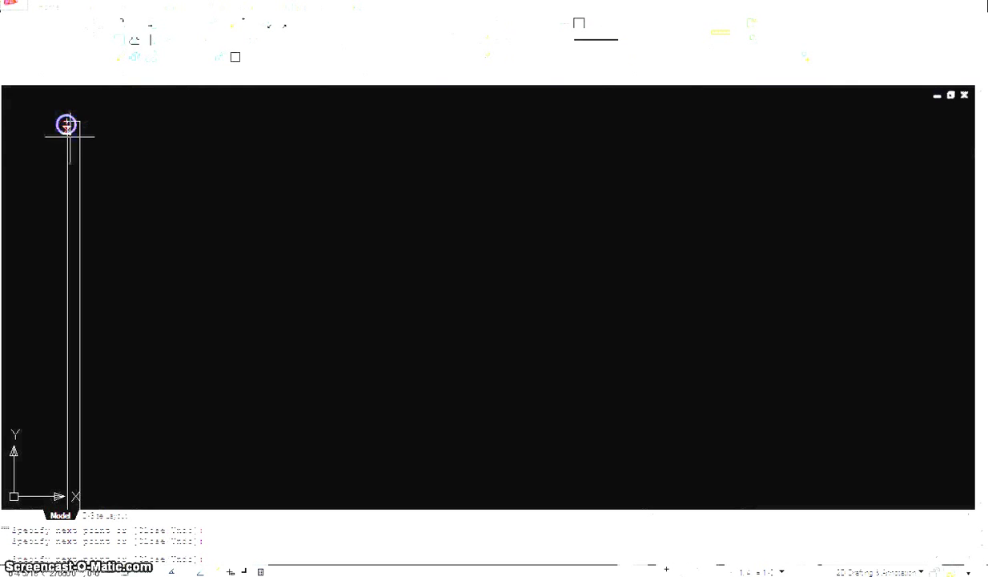
key("Escape")
mouse_move(184, 171)
middle_mouse_down()
mouse_move(273, 229)
mouse_move(226, 207)
middle_mouse_up()
scroll(268, 228, "down", 1)
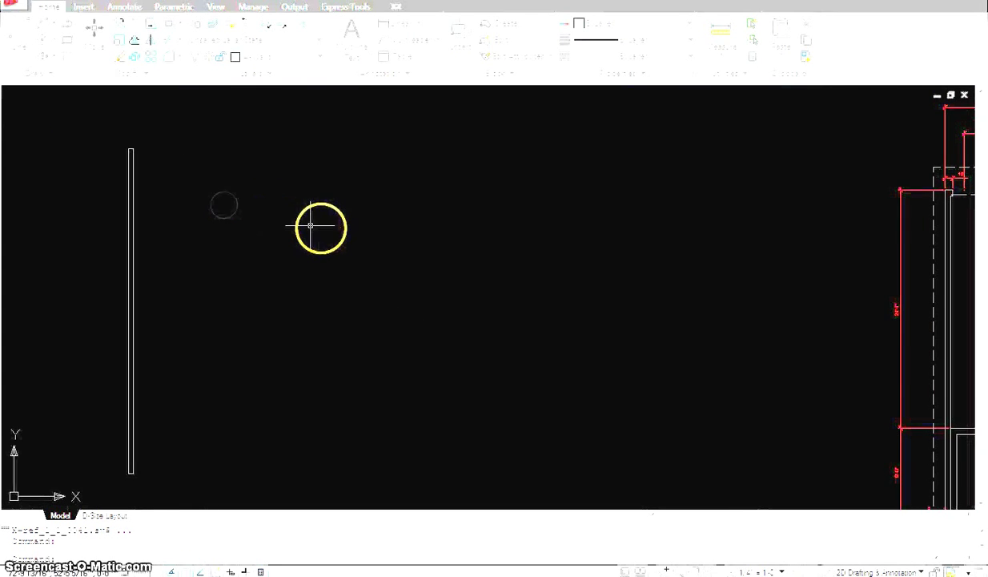
Stretch the carport's horizontal dimension above the floor plan so it starts at the outer corner of the exterior wall.
scroll(322, 227, "down", 2)
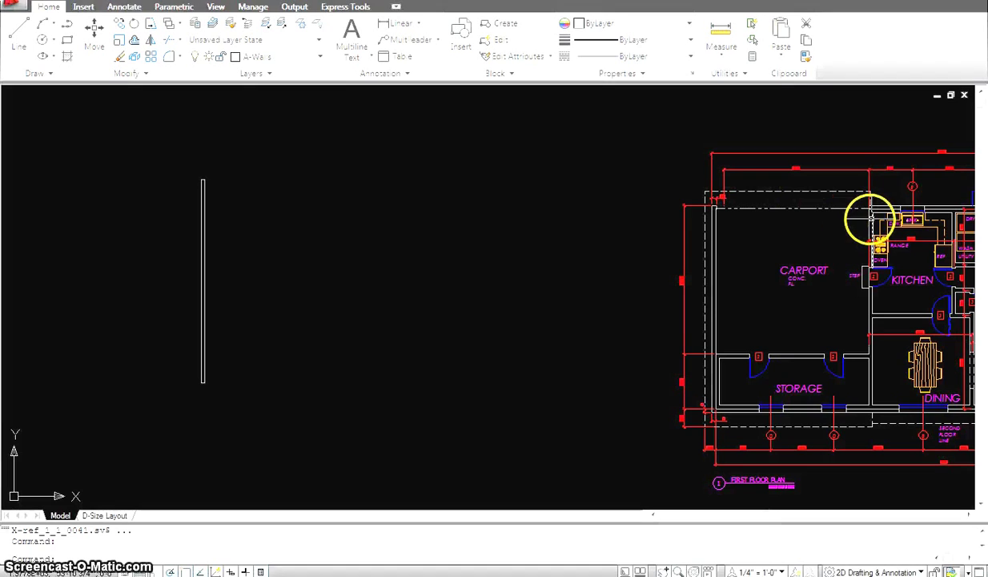
middle_click_drag(913, 214, 694, 245)
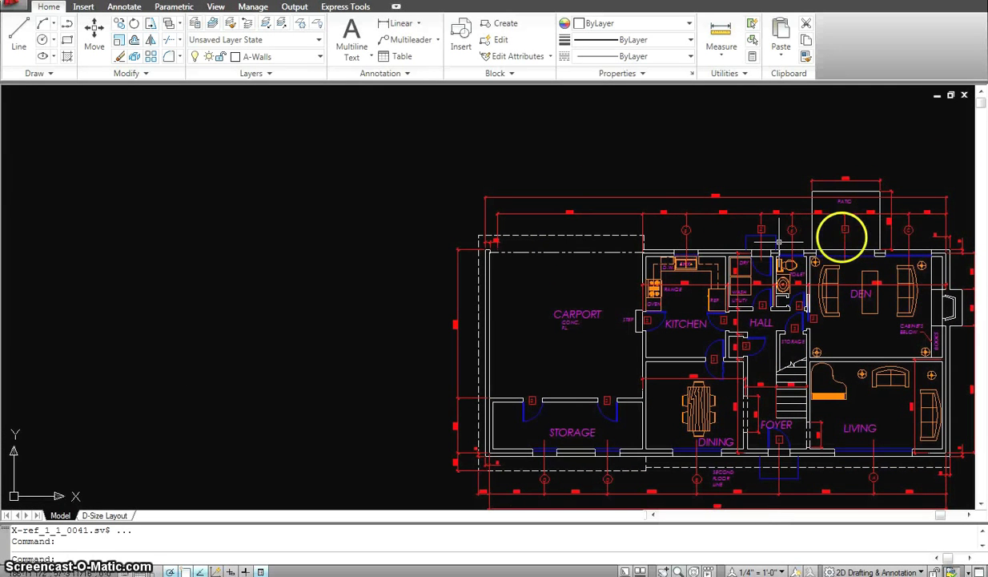
left_click(562, 233)
scroll(562, 233, "up", 4)
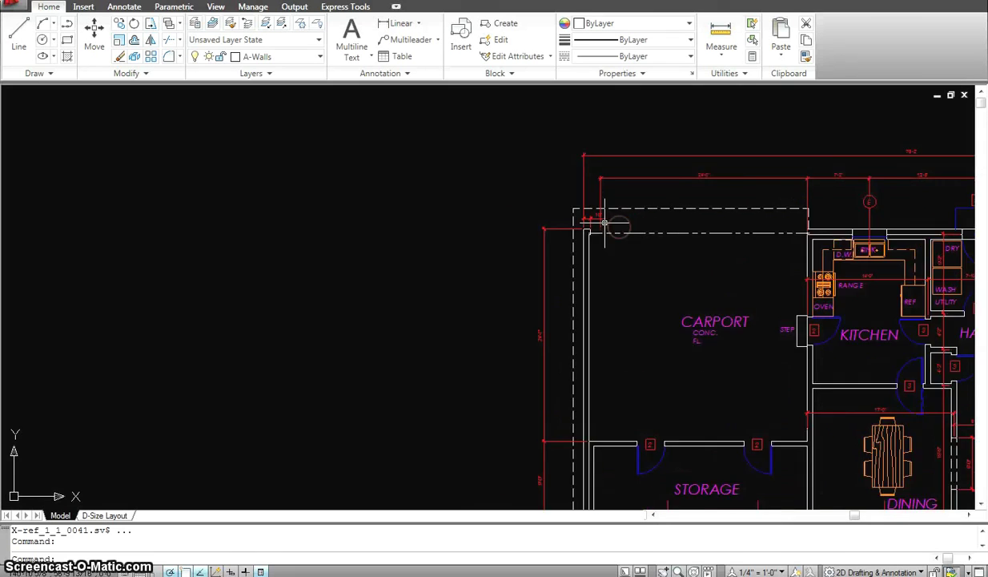
key("Escape")
scroll(551, 199, "down", 4)
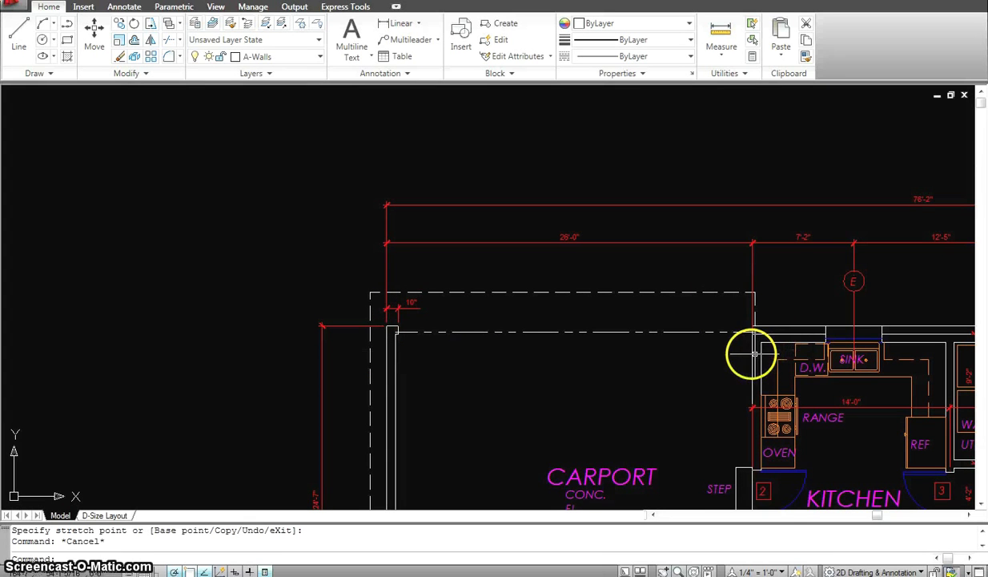
scroll(376, 253, "down", 6)
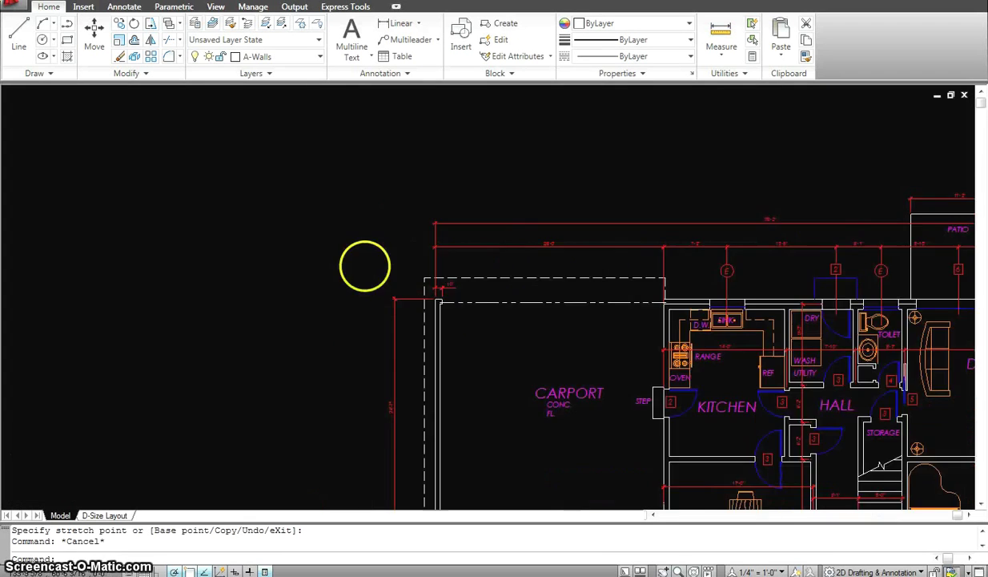
scroll(234, 255, "up", 5)
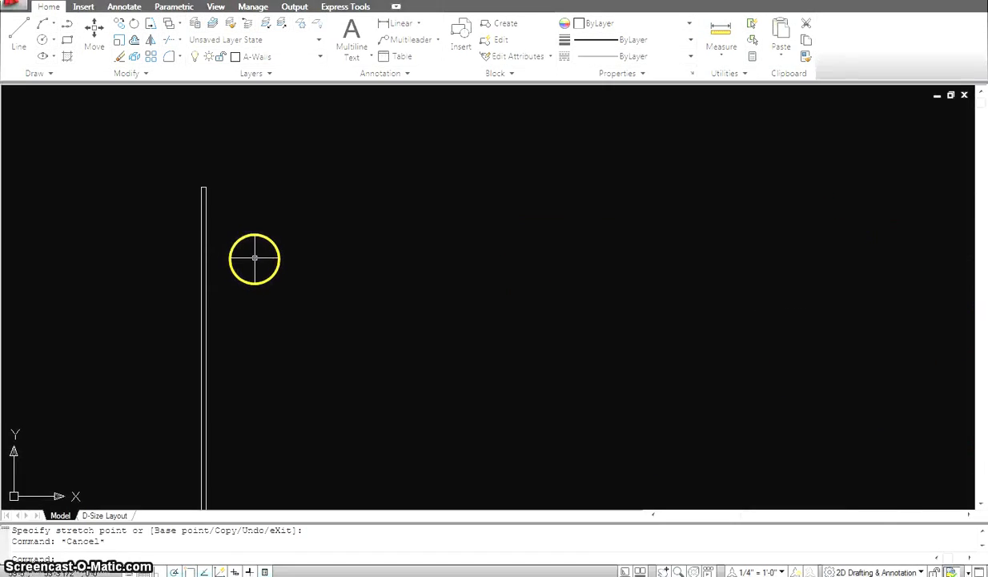
Offset the outer line of the carport's exterior wall 26' to the east.
middle_click_drag(236, 265, 251, 229)
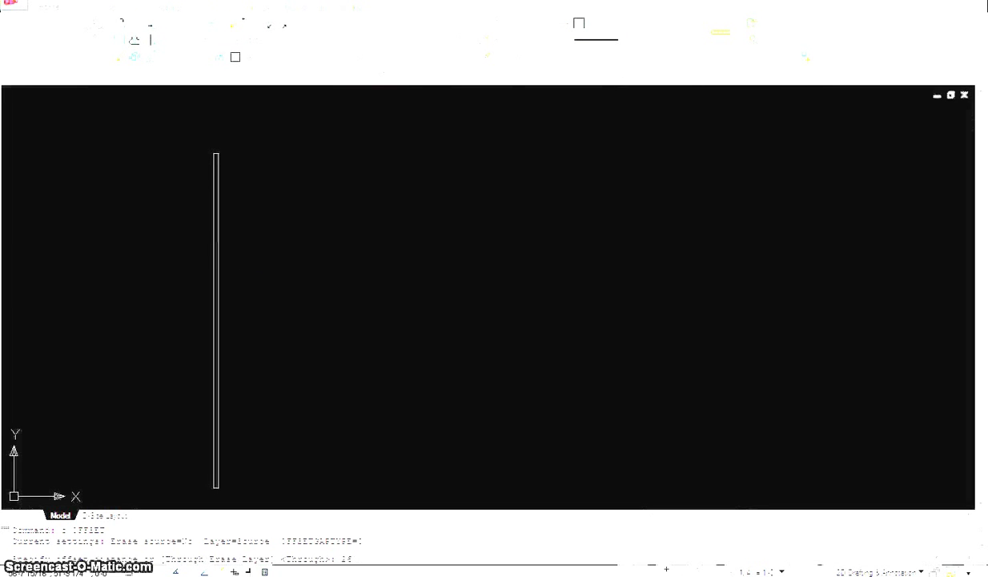
key("Return")
left_click(213, 239)
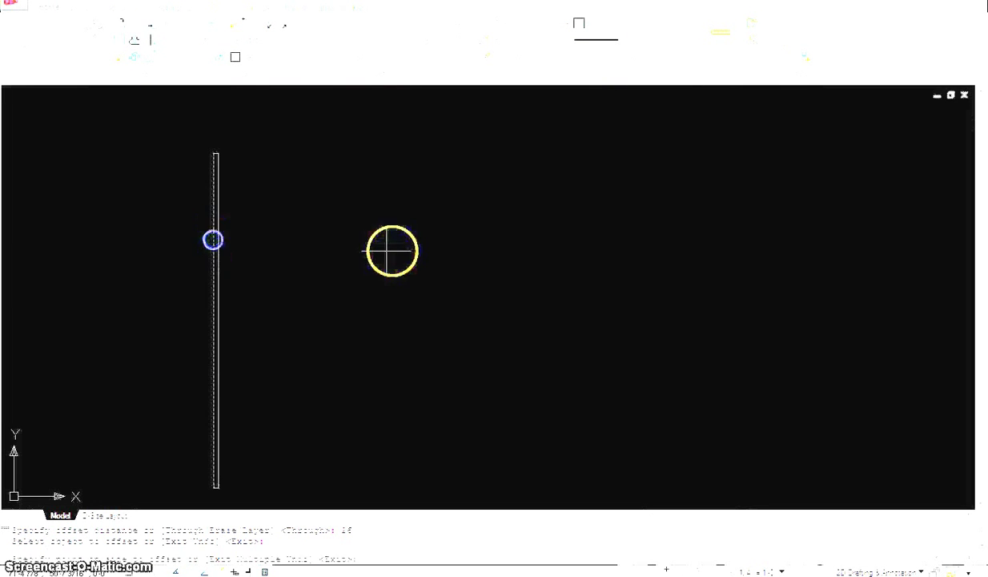
left_click(444, 256)
Offset the single vertical line at the carport's east side by 6" eastward to form the second wall face.
scroll(593, 257, "down", 4)
middle_click_drag(619, 259, 556, 273)
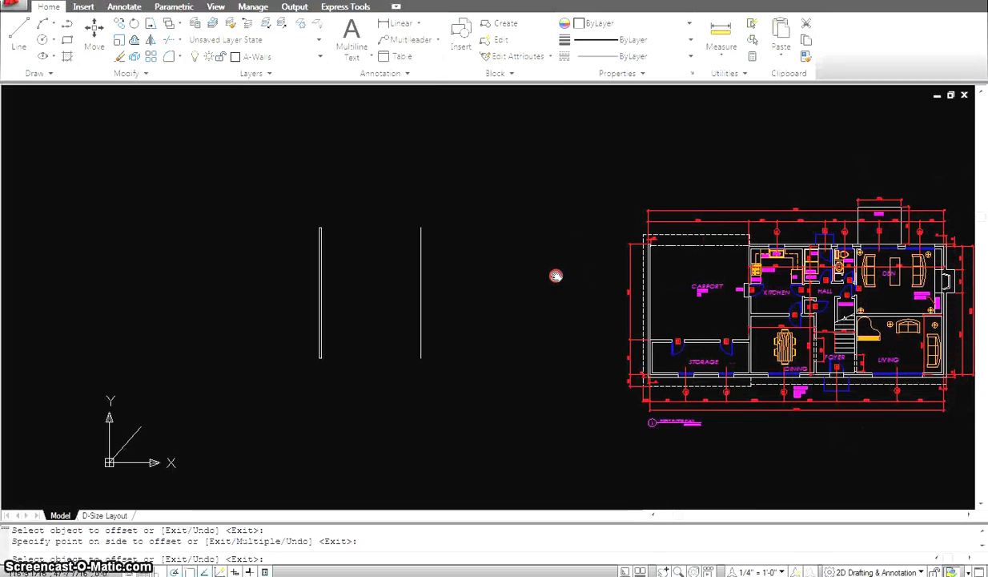
scroll(757, 252, "up", 5)
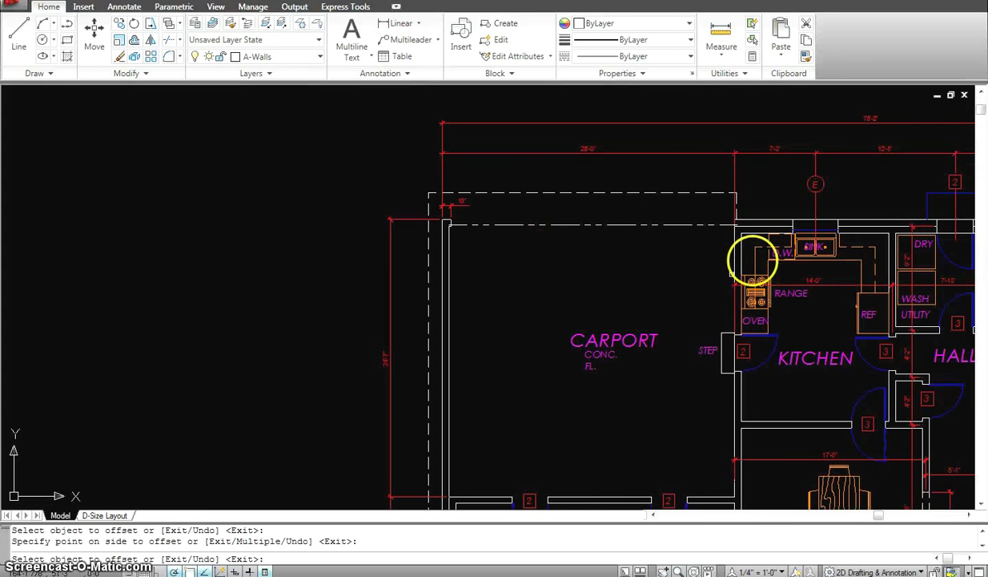
scroll(344, 264, "down", 2)
middle_click_drag(331, 267, 585, 239)
key("Escape")
key("Escape")
type("o")
key("Return")
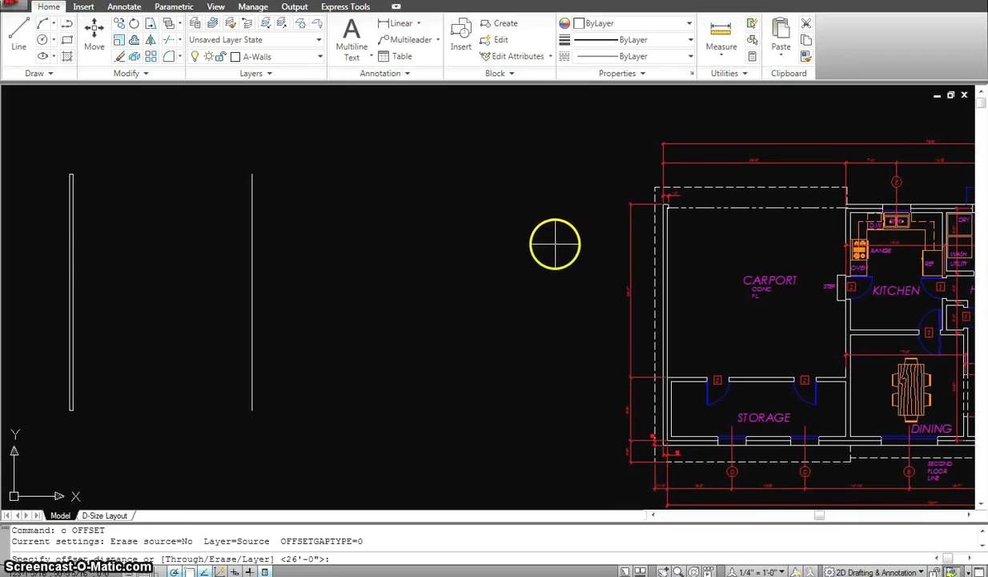
key("Return")
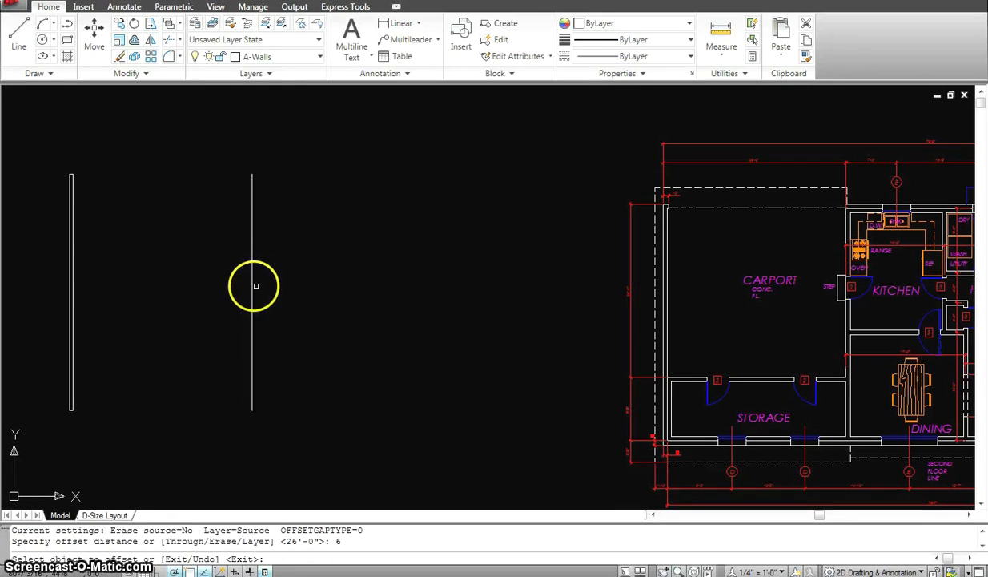
left_click(254, 286)
left_click(325, 283)
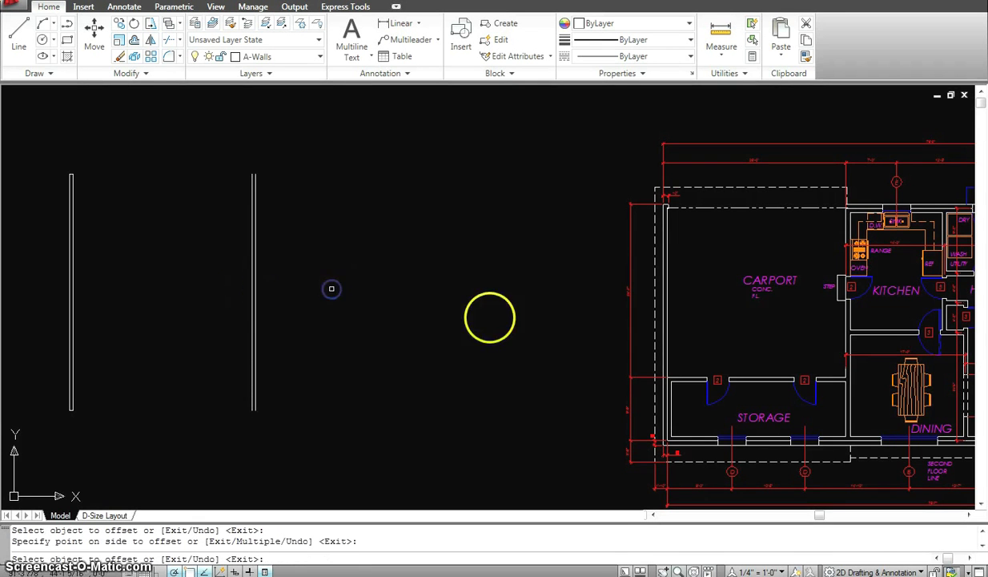
Offset the west face of the wall between carport and kitchen 7'2" east to mark the kitchen window's centerline.
scroll(532, 299, "down", 2)
scroll(739, 199, "up", 6)
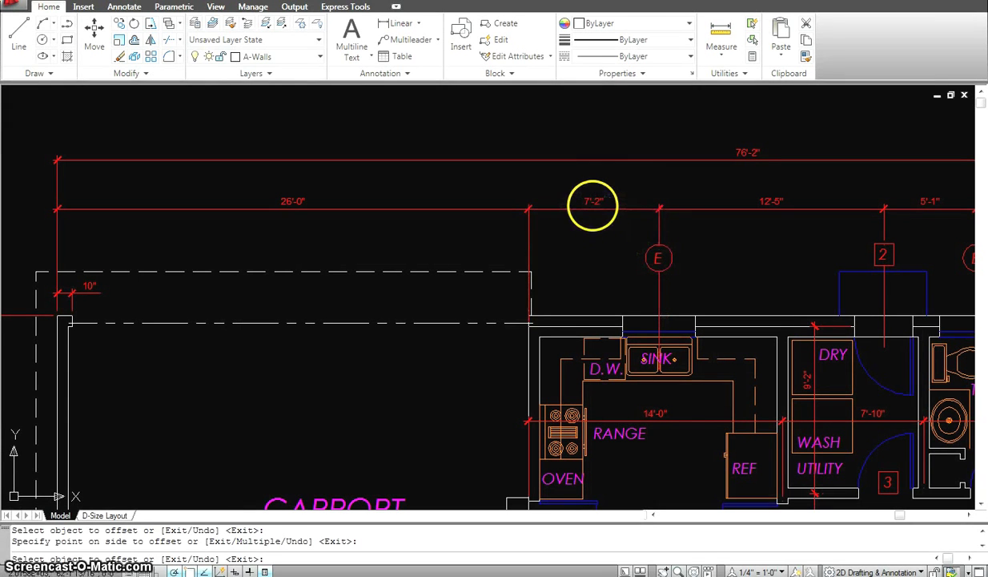
scroll(624, 234, "down", 3)
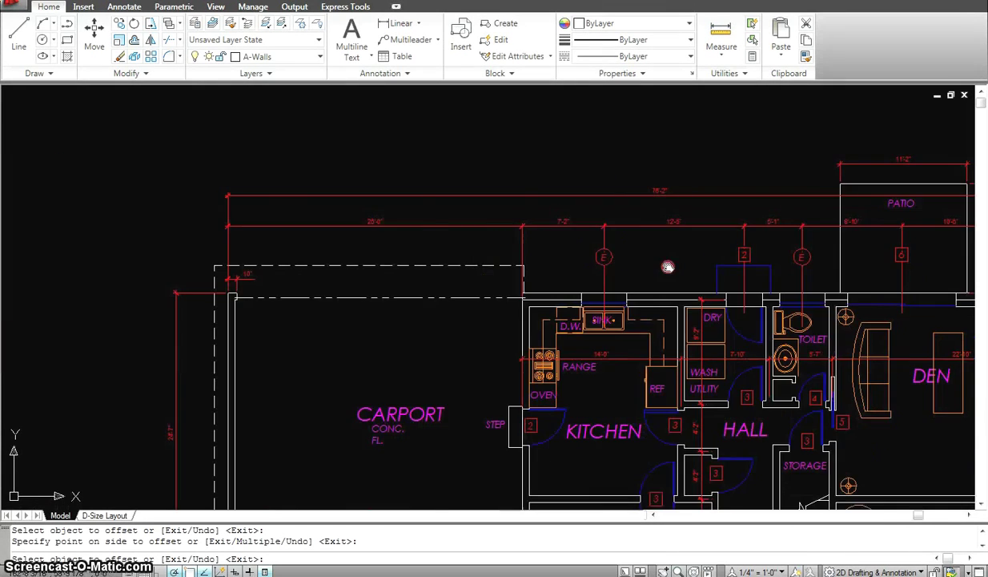
scroll(678, 214, "down", 3)
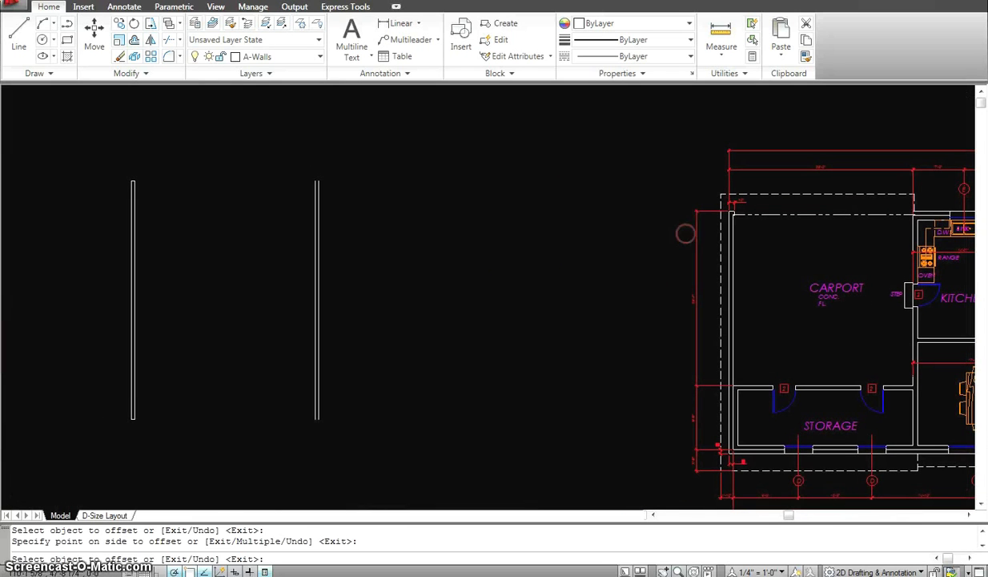
key("Escape")
type("o")
key("Return")
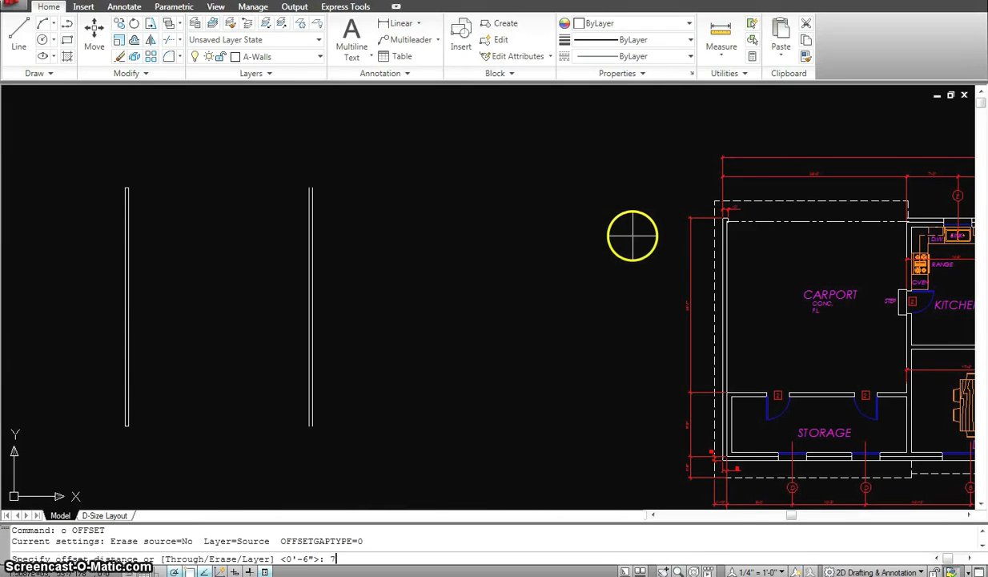
type("7'2")
key("Return")
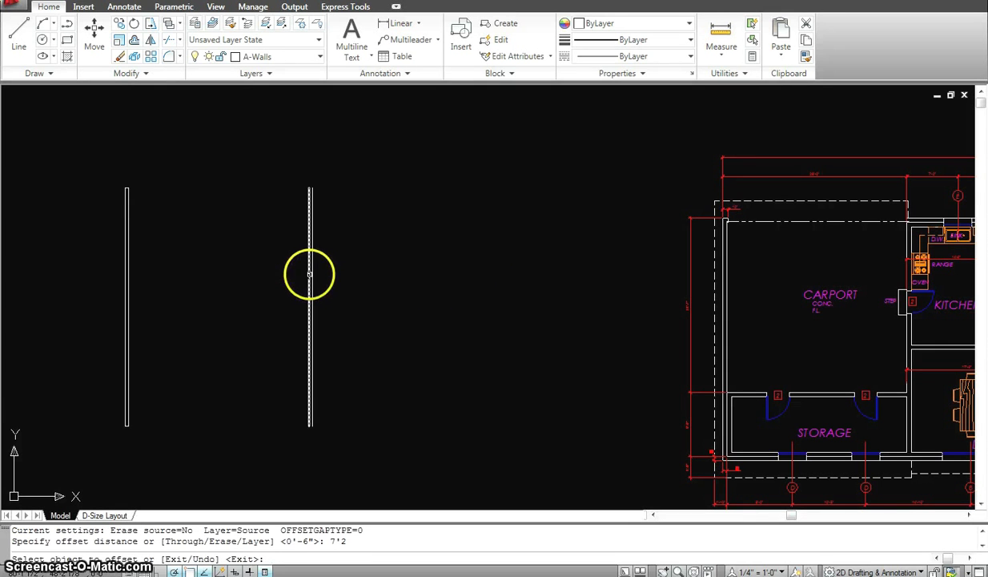
left_click(390, 284)
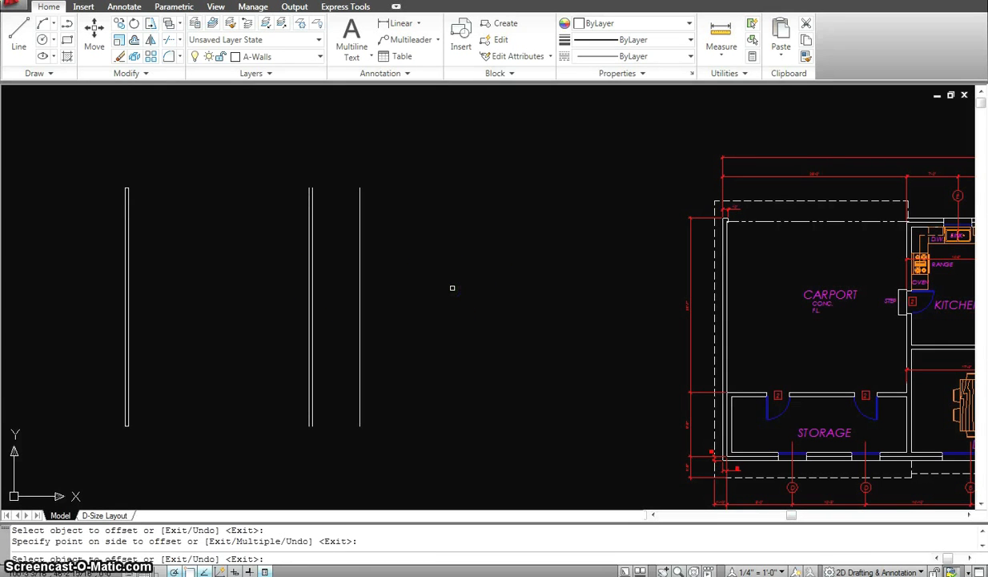
key("Escape")
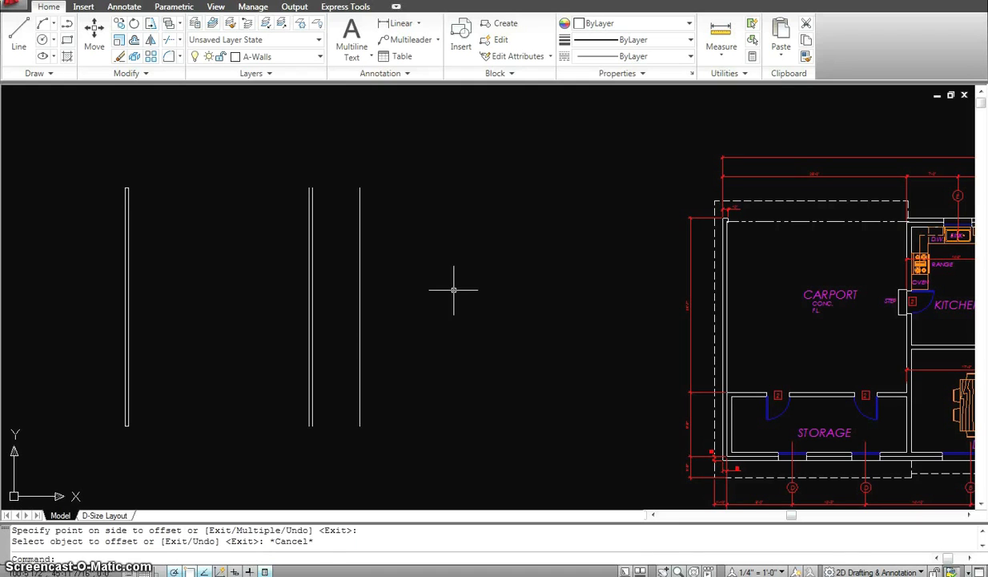
Offset the kitchen window's centerline 125 inches to the east.
type("o")
key("Return")
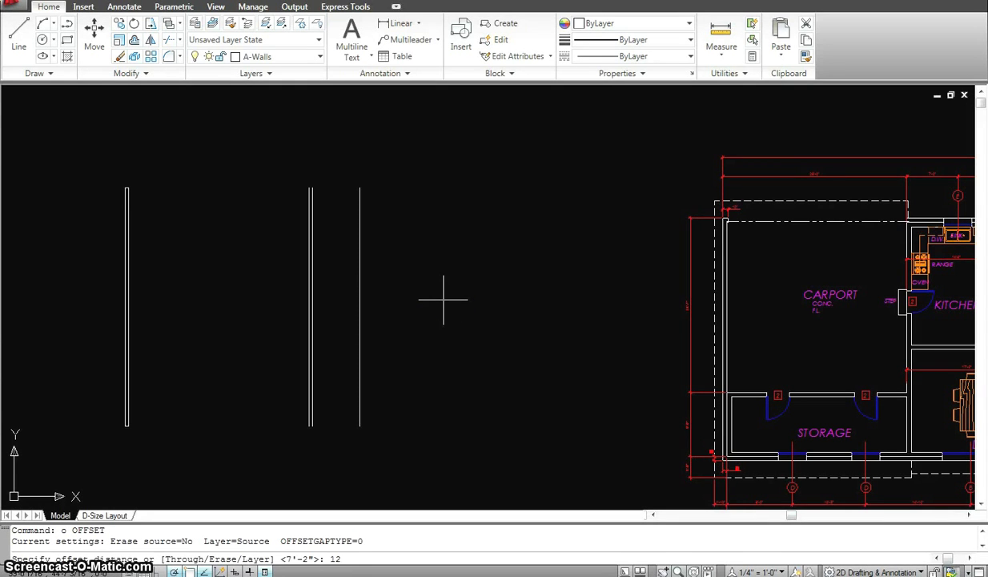
key("Return")
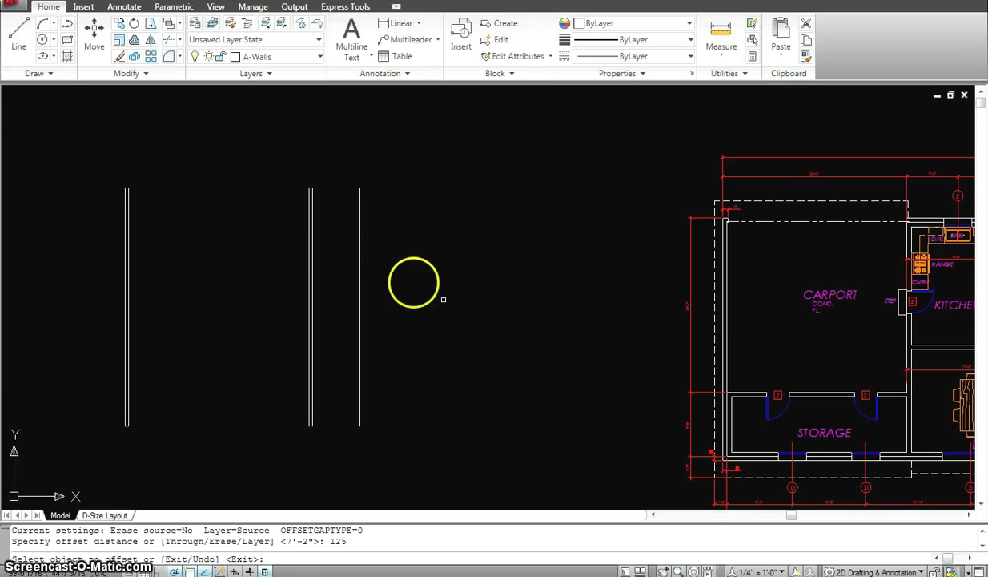
left_click(359, 274)
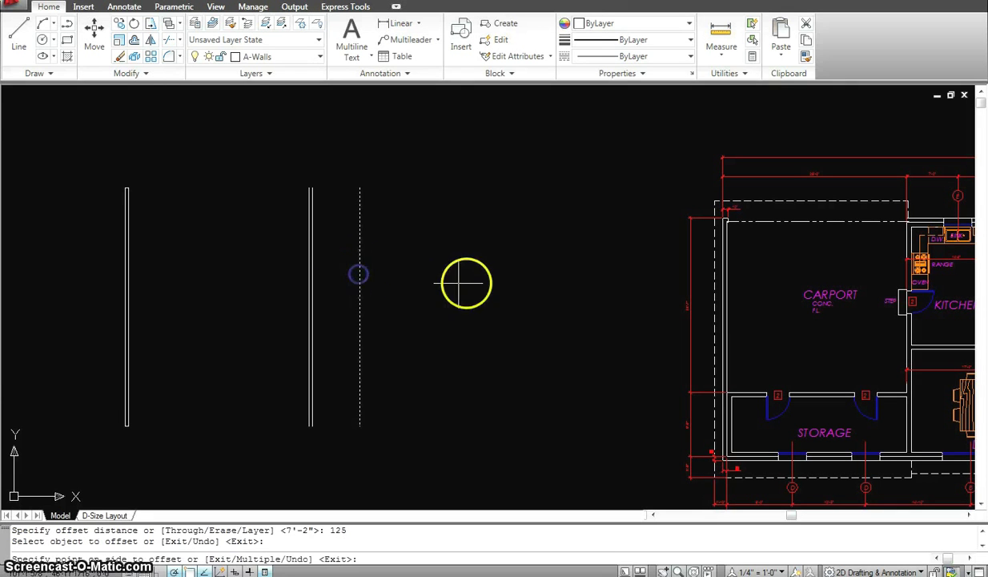
left_click(466, 282)
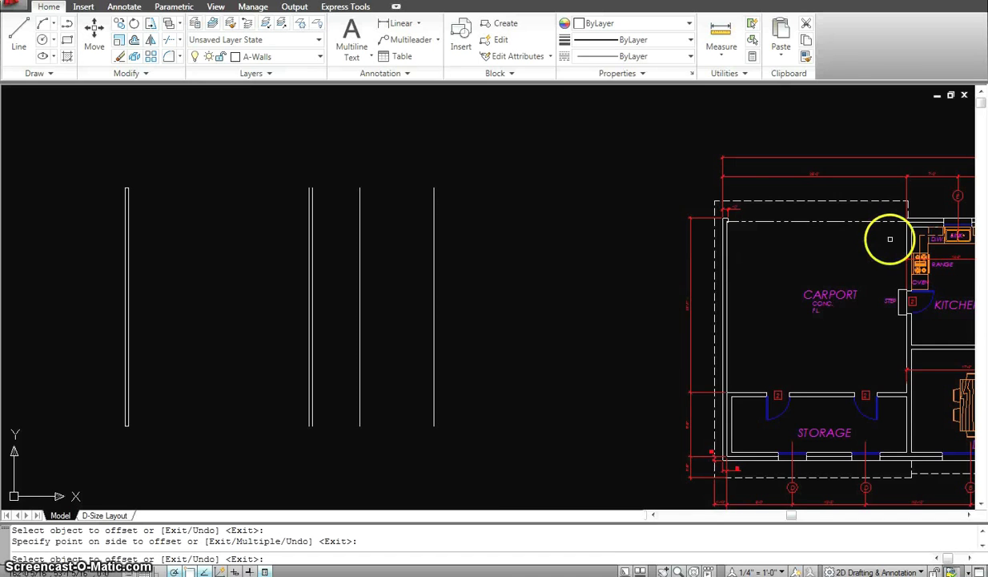
Check the dimensions above the utility and toilet rooms and offset the easternmost vertical line 5'1" to the east.
middle_click_drag(890, 239, 419, 277)
scroll(630, 220, "up", 2)
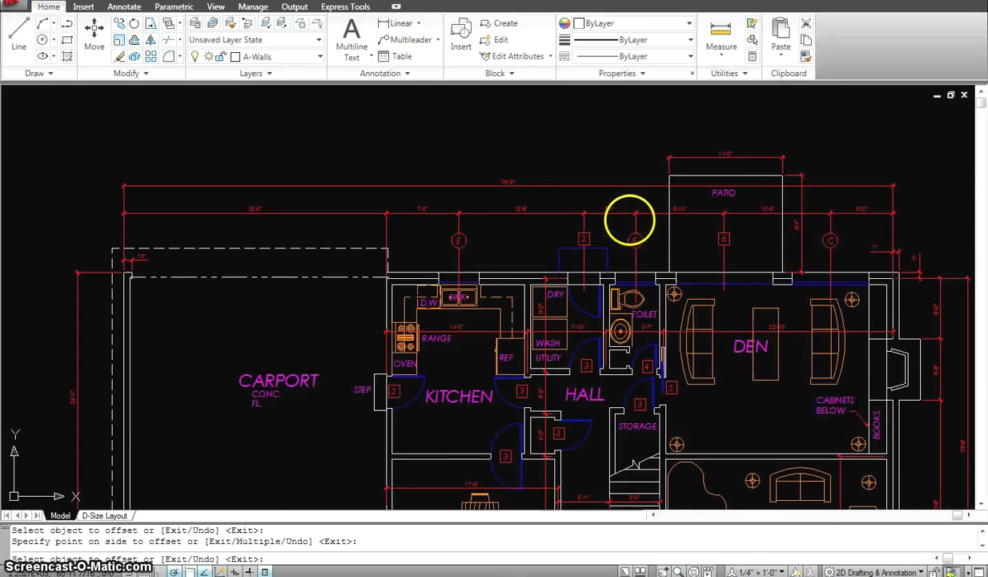
scroll(631, 220, "up", 3)
left_click(709, 230)
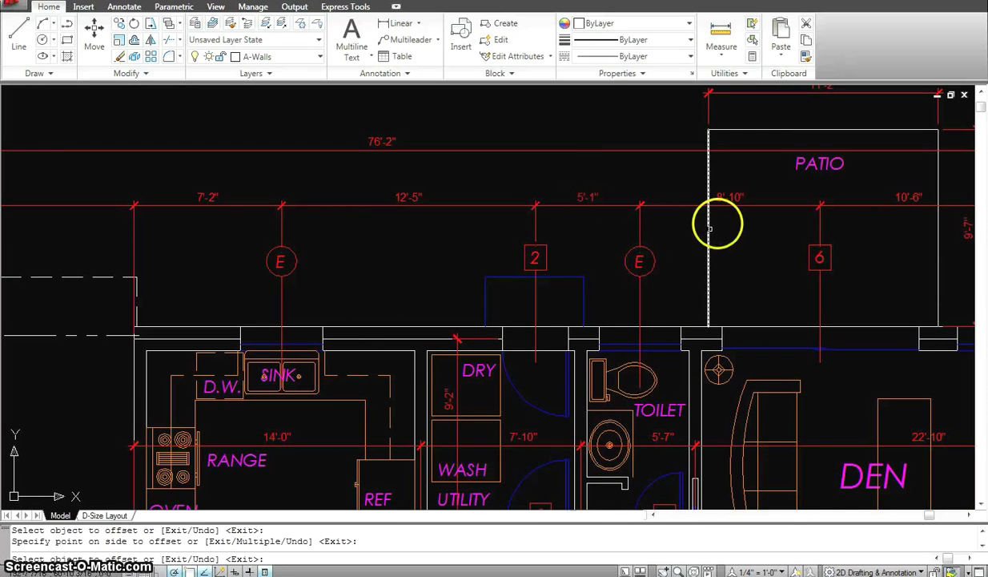
scroll(547, 236, "down", 5)
middle_click_drag(569, 262, 711, 216)
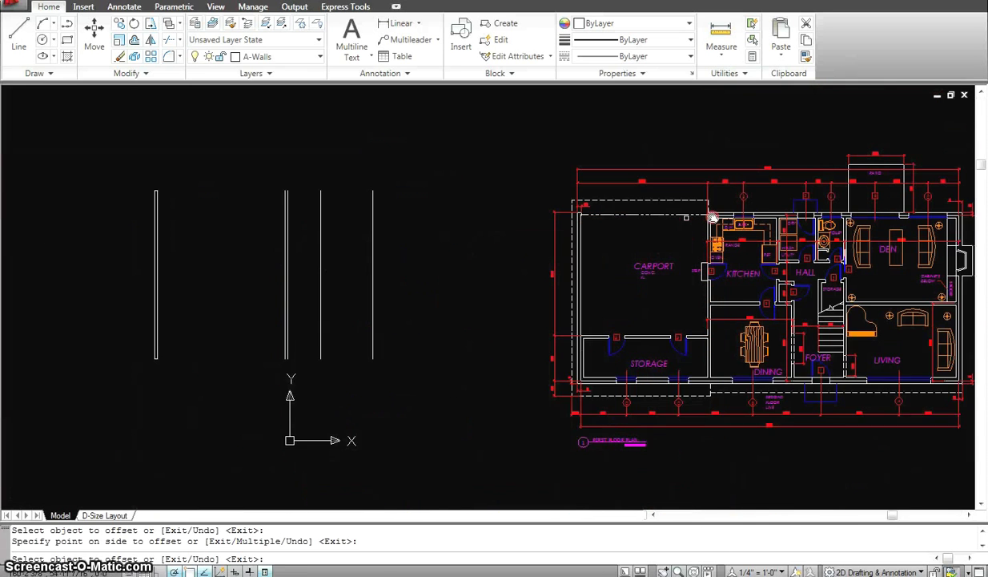
key("Escape")
key("Escape")
type("o")
key("Return")
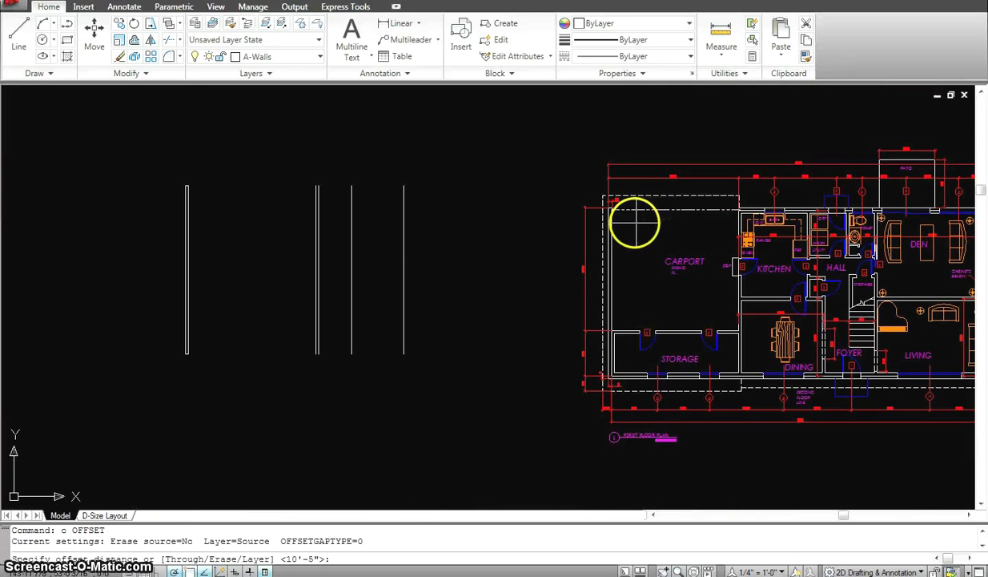
type("5'1")
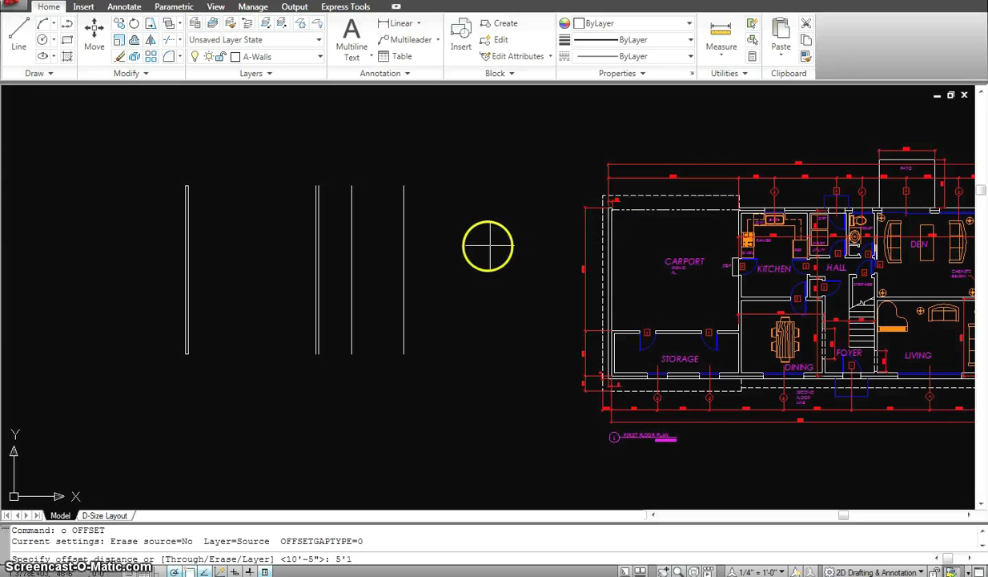
key("Return")
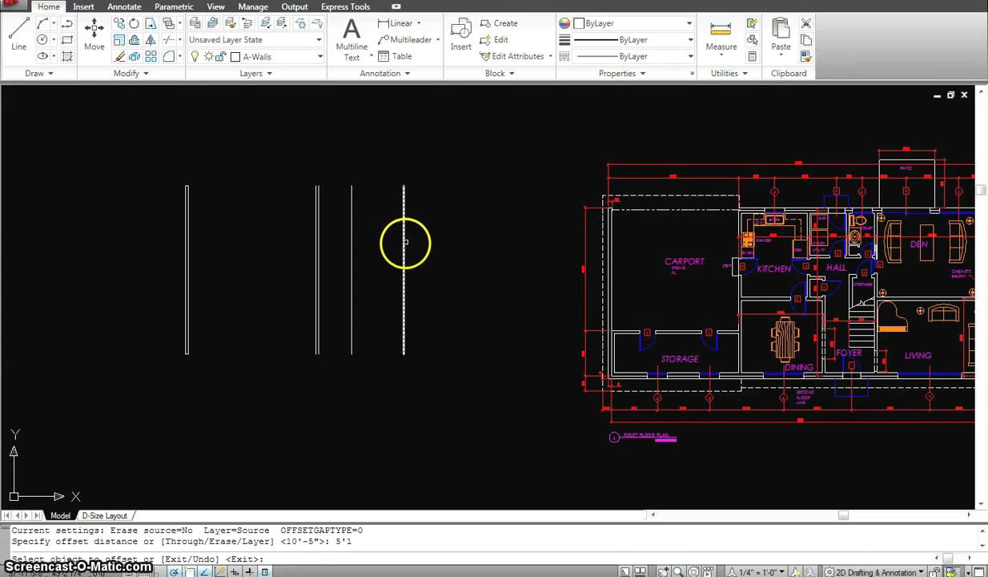
left_click(403, 244)
left_click(499, 248)
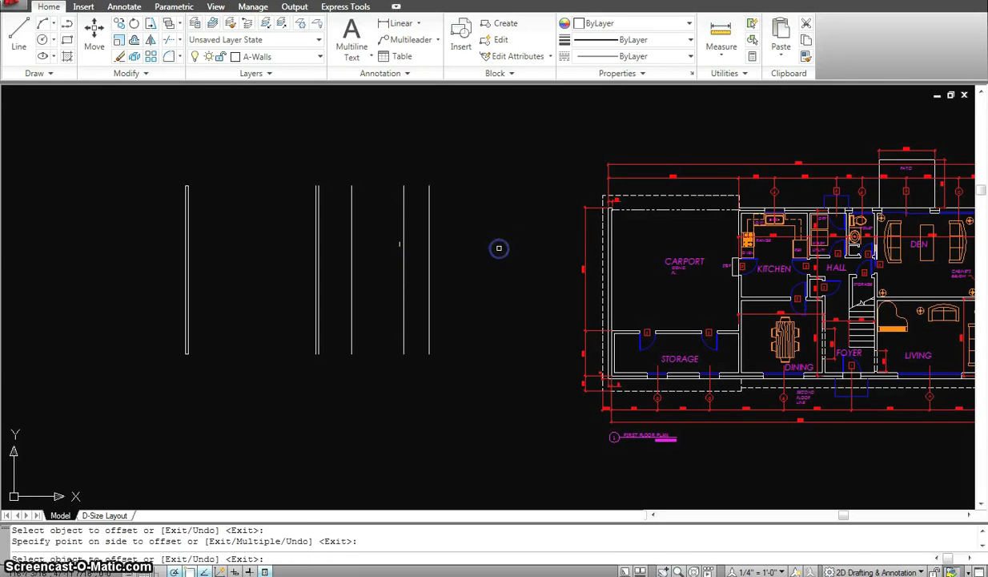
key("Escape")
Offset the toilet window's centerline 8'10" east to mark the centerline of the den's patio door.
type("o")
key("Return")
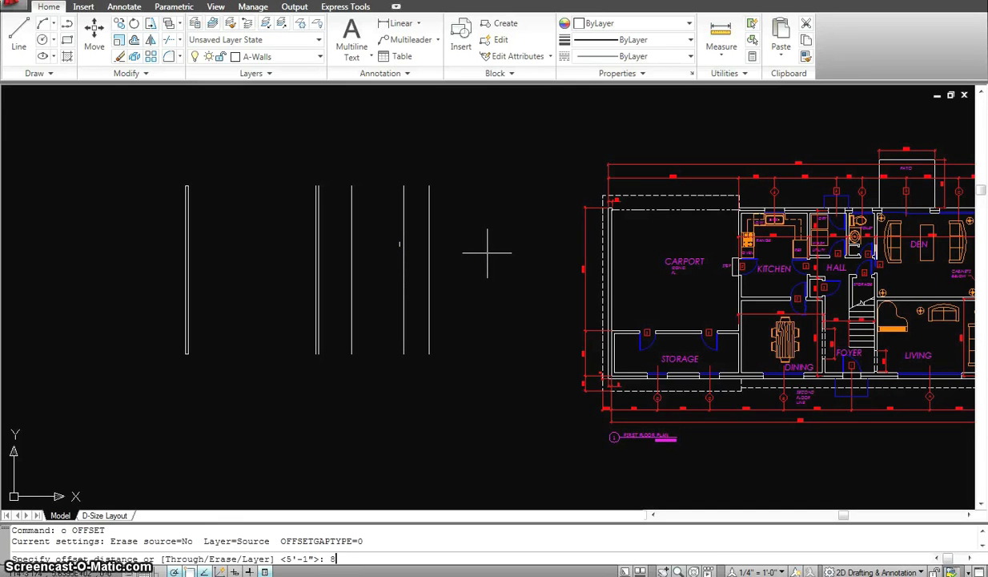
type("8'1")
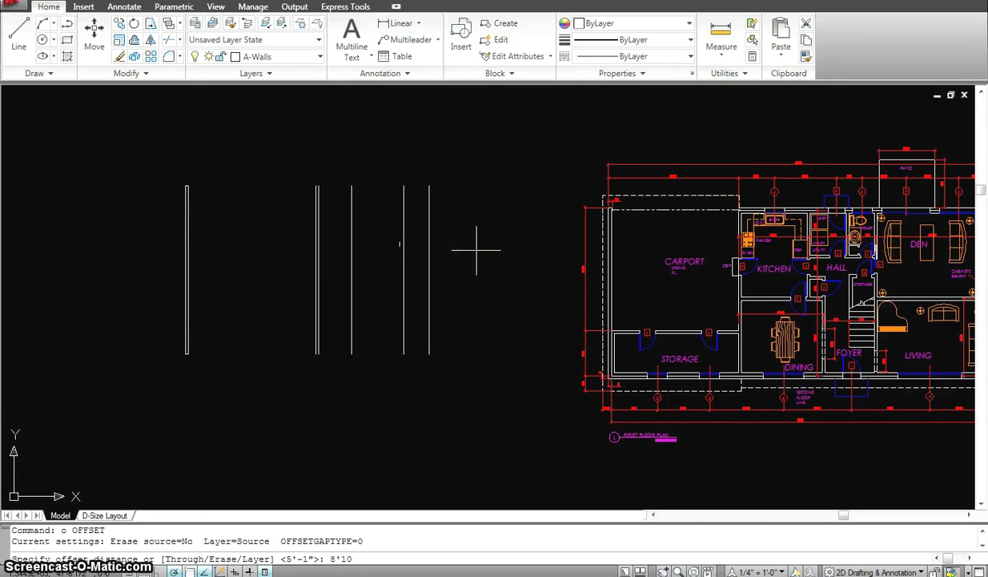
type("0")
key("Return")
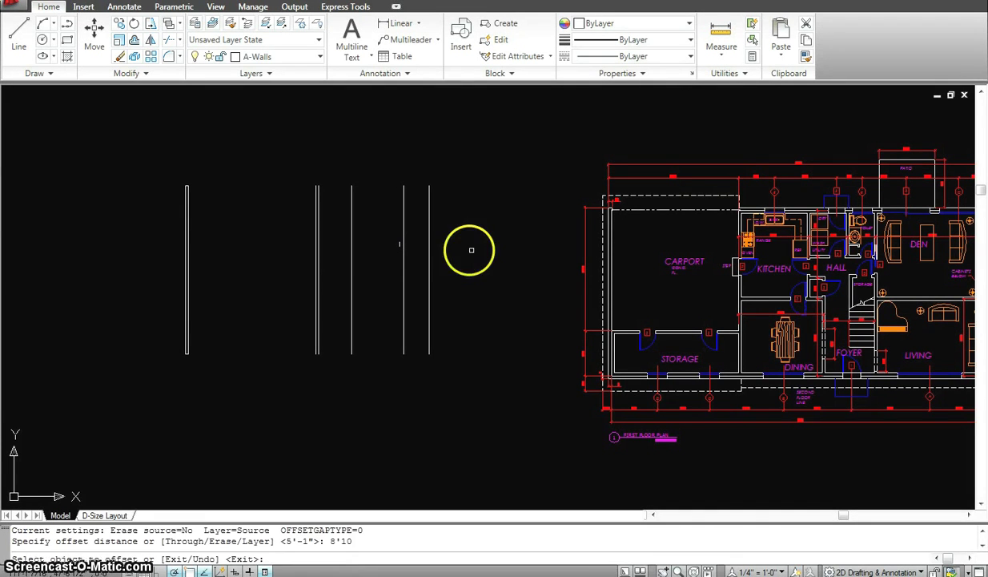
left_click(427, 230)
left_click(503, 242)
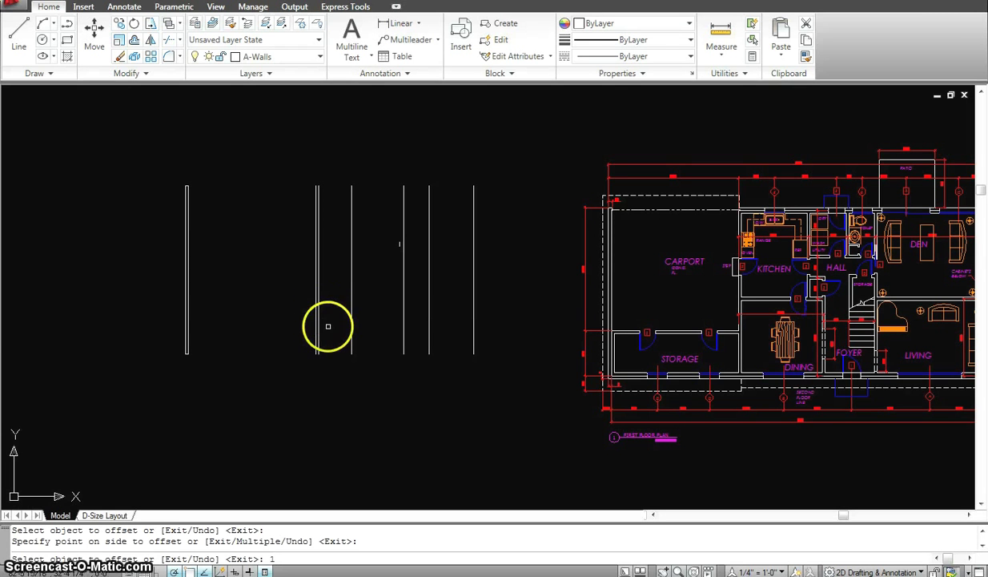
key("Escape")
key("Escape")
Offset the patio door's centerline 10'6" east to mark the den window's centerline.
type("o")
key("Return")
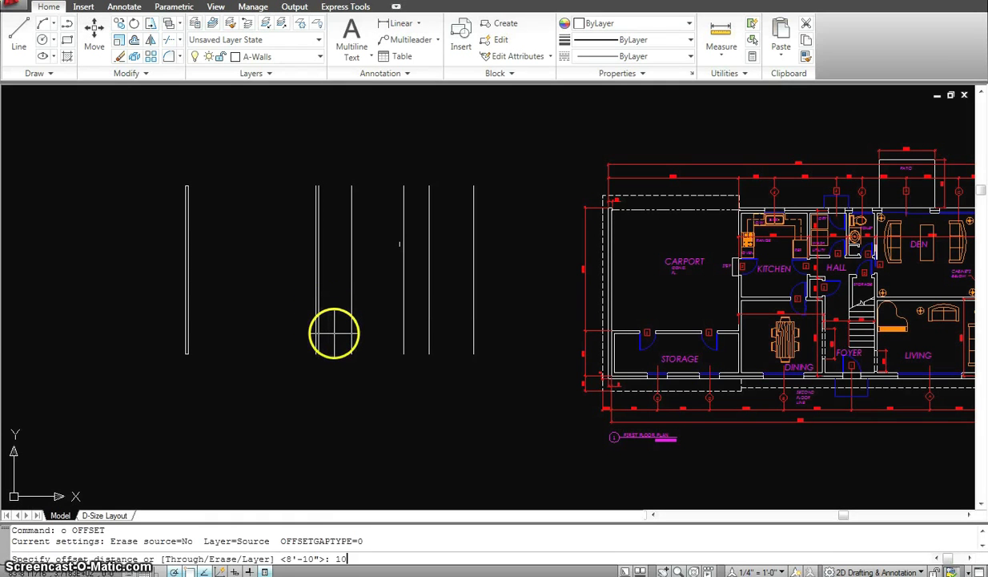
type("10'6")
key("Return")
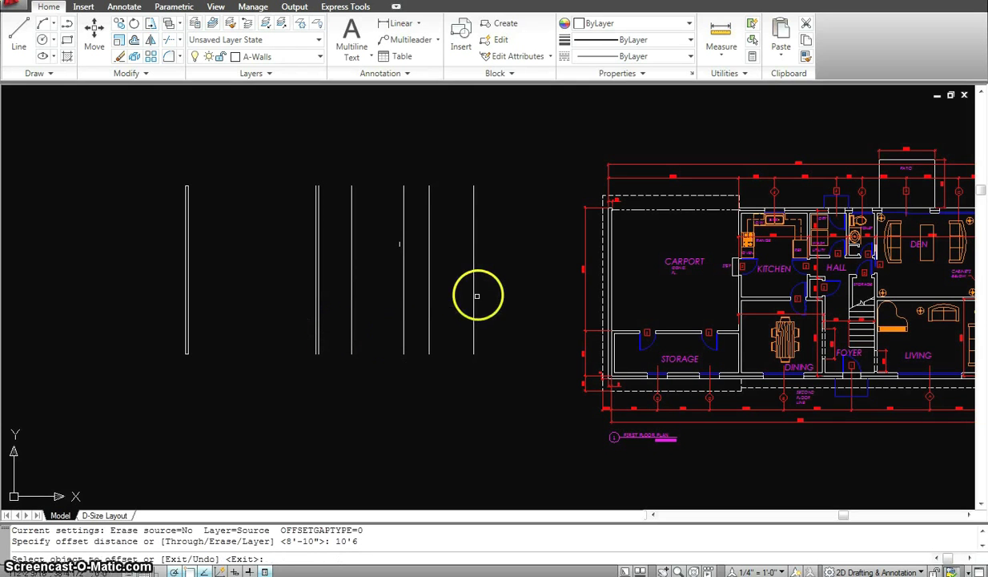
left_click(475, 275)
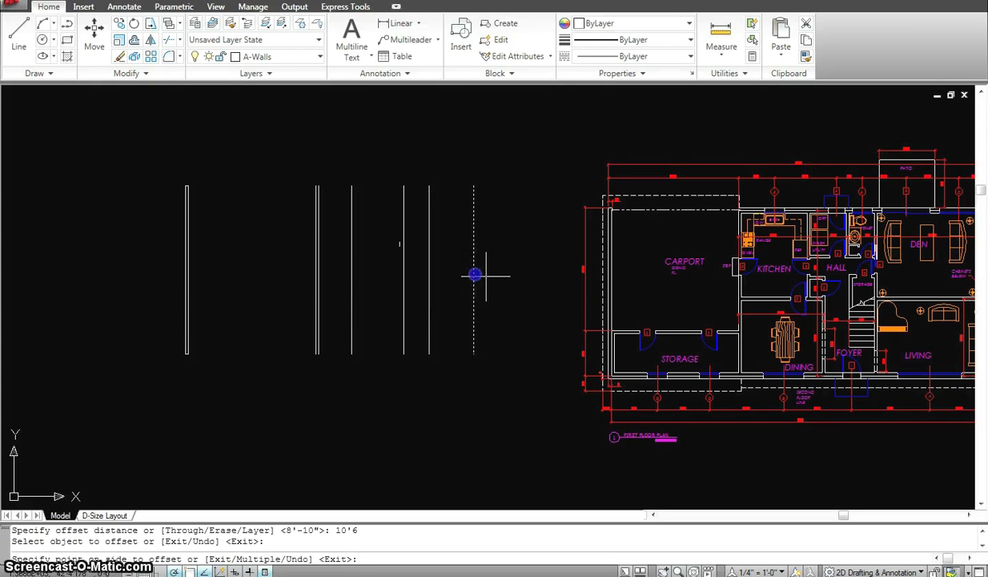
left_click(540, 274)
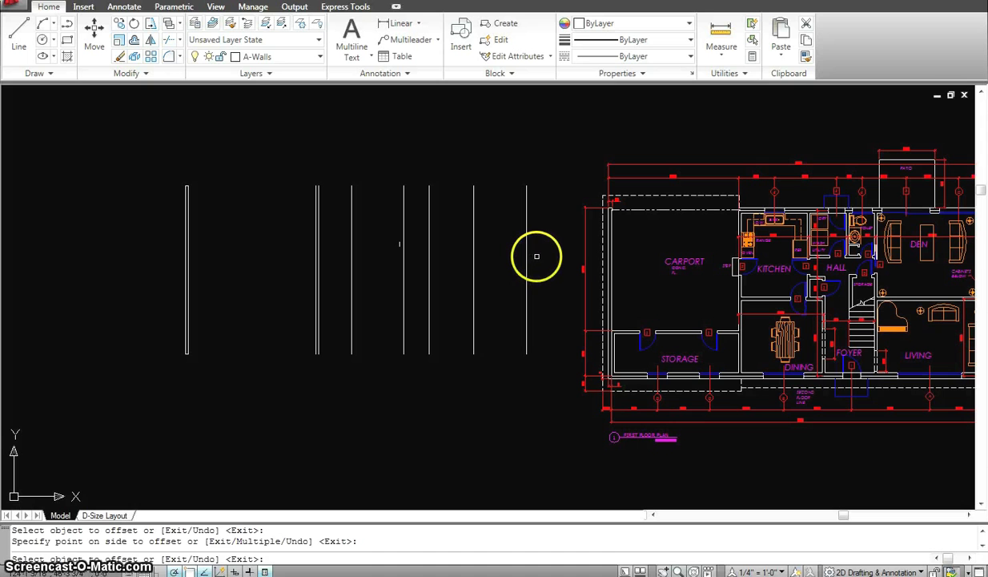
key("Escape")
Offset the den window's centerline 6'2" east to mark the house's east exterior wall.
type("o")
key("Return")
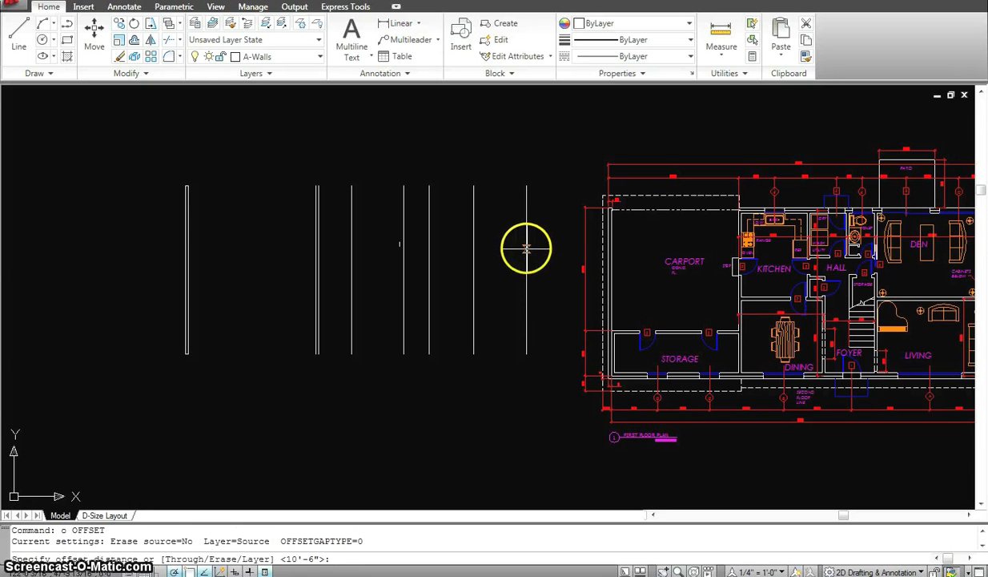
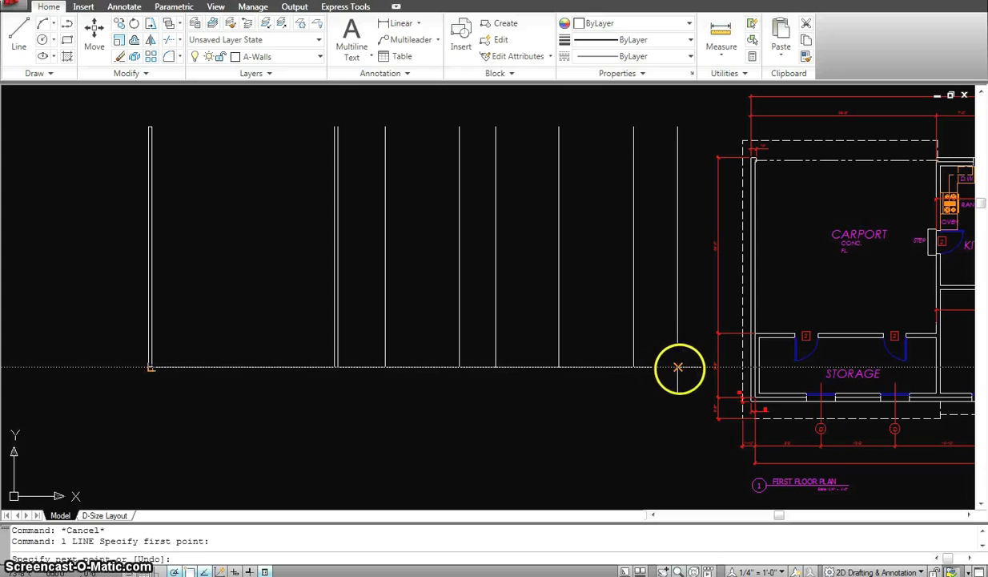
Draw horizontal lines across the lower and upper ends of the vertical lines, spanning from the westernmost to the easternmost line.
left_click(677, 127)
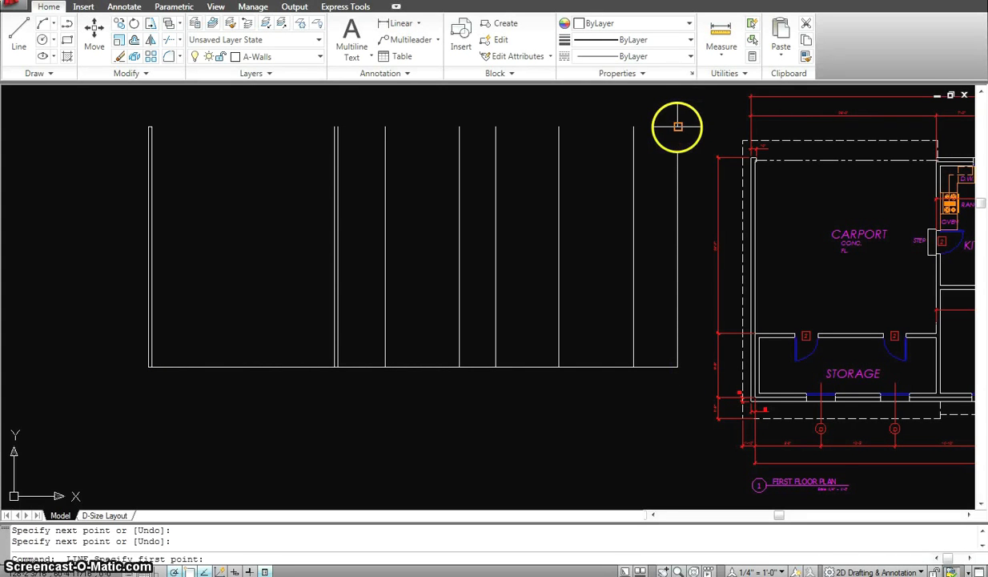
left_click(150, 128)
key("Escape")
scroll(404, 247, "down", 2)
middle_click_drag(435, 255, 379, 274)
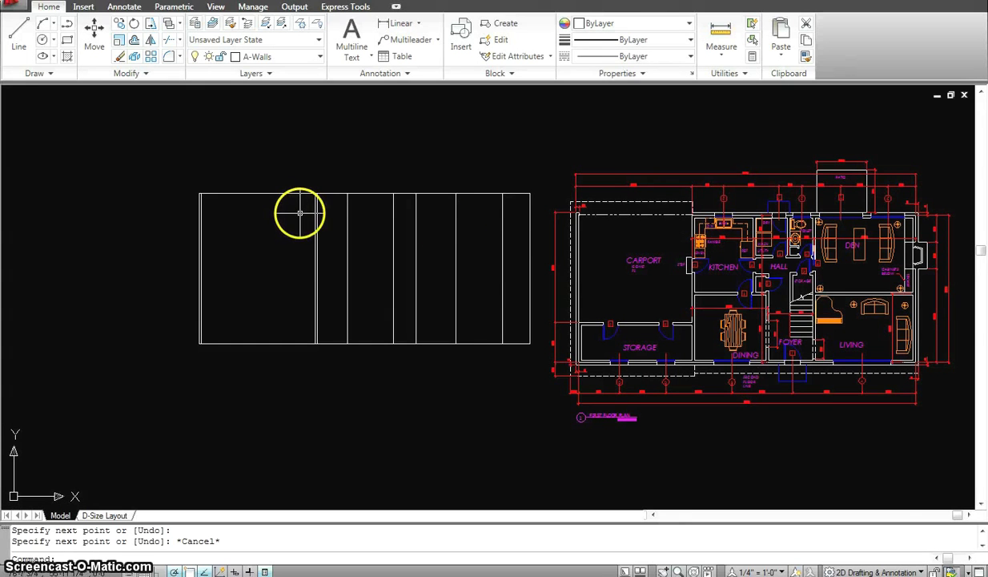
Offset the bottom horizontal line 6" to the north and 6" to the south for the south exterior wall.
scroll(689, 218, "up", 2)
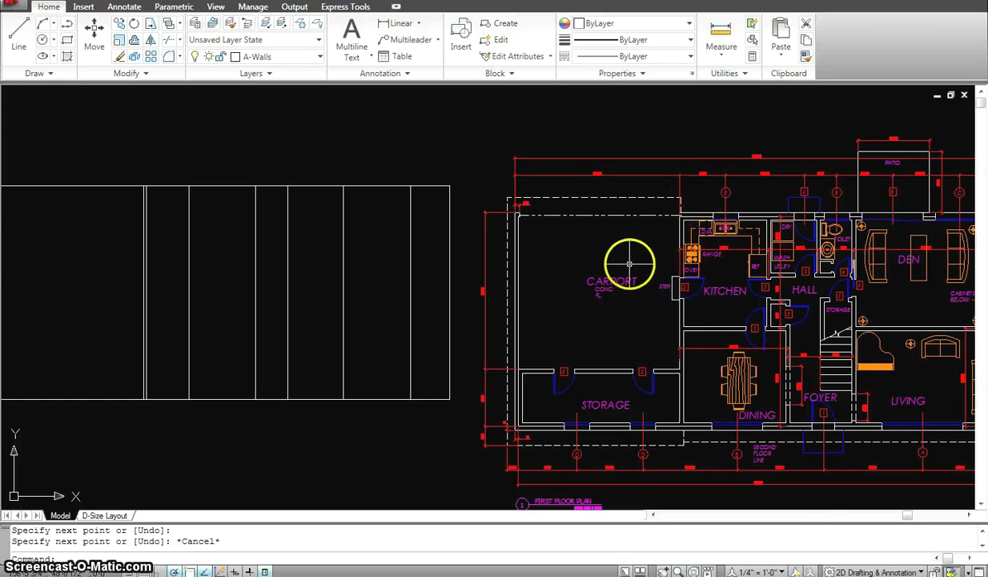
mouse_move(607, 288)
middle_mouse_down()
mouse_move(712, 229)
mouse_move(713, 247)
middle_mouse_up()
left_click(652, 362)
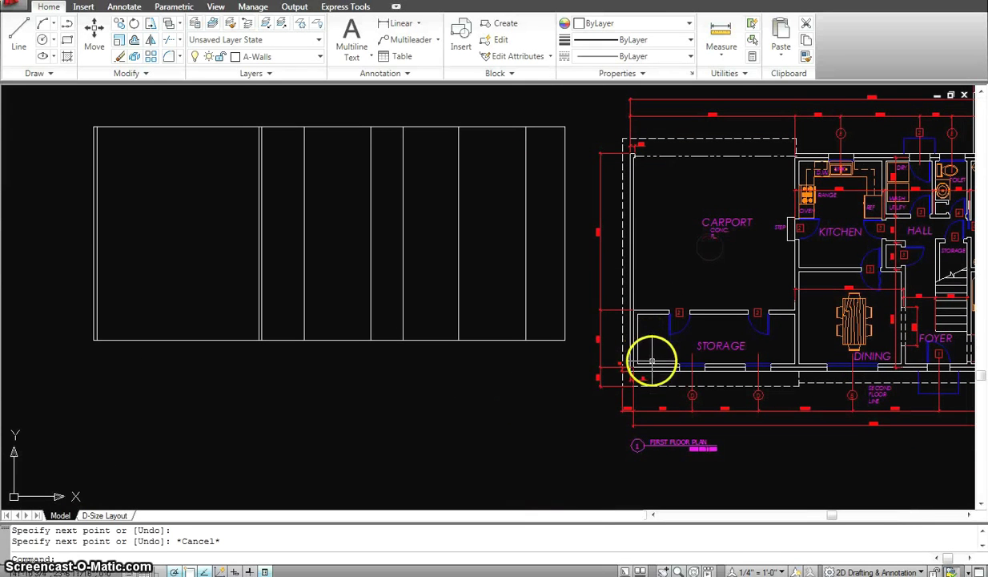
key("Escape")
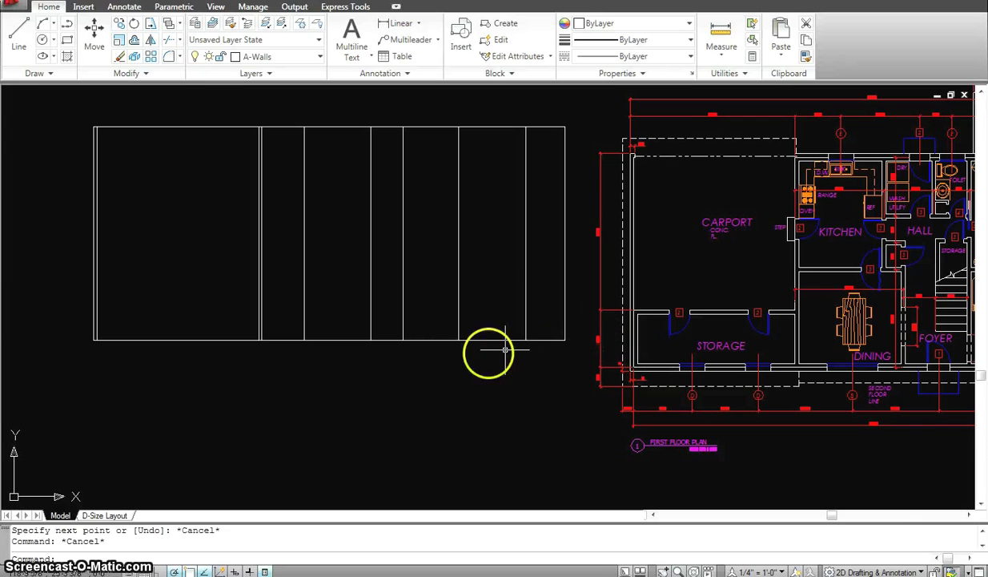
key("Escape")
type("o")
key("Return")
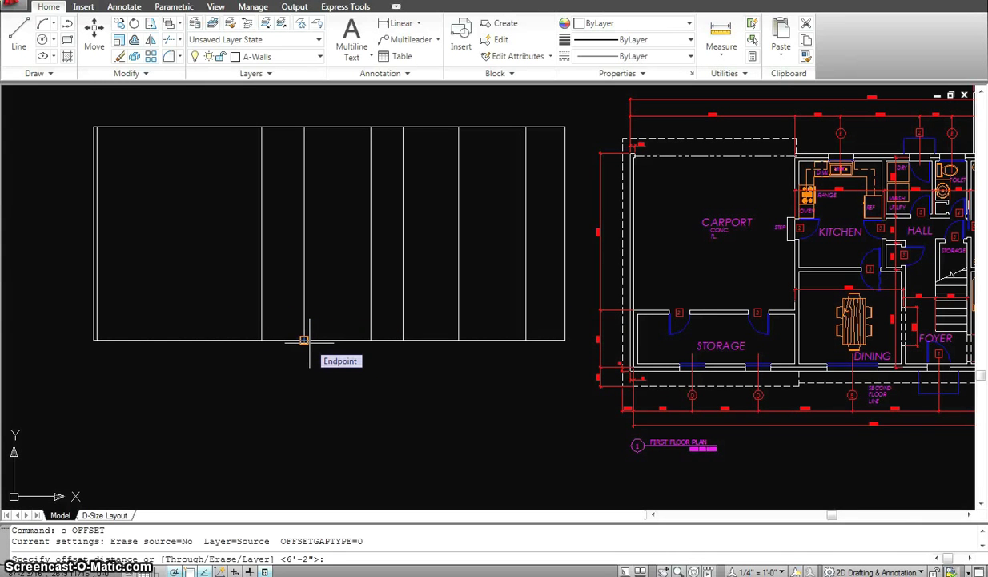
type("6")
key("Return")
left_click(232, 340)
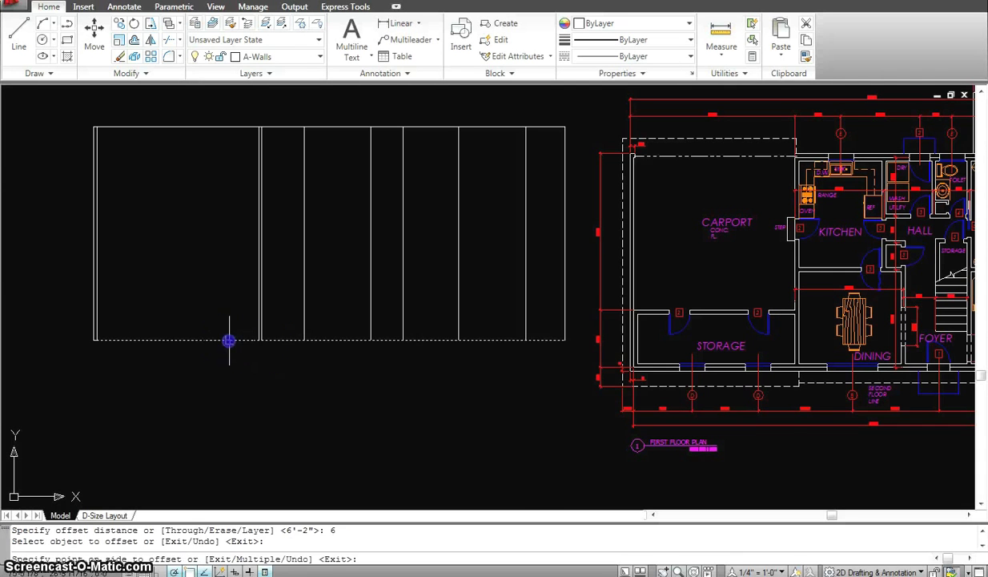
left_click(225, 308)
left_click(226, 336)
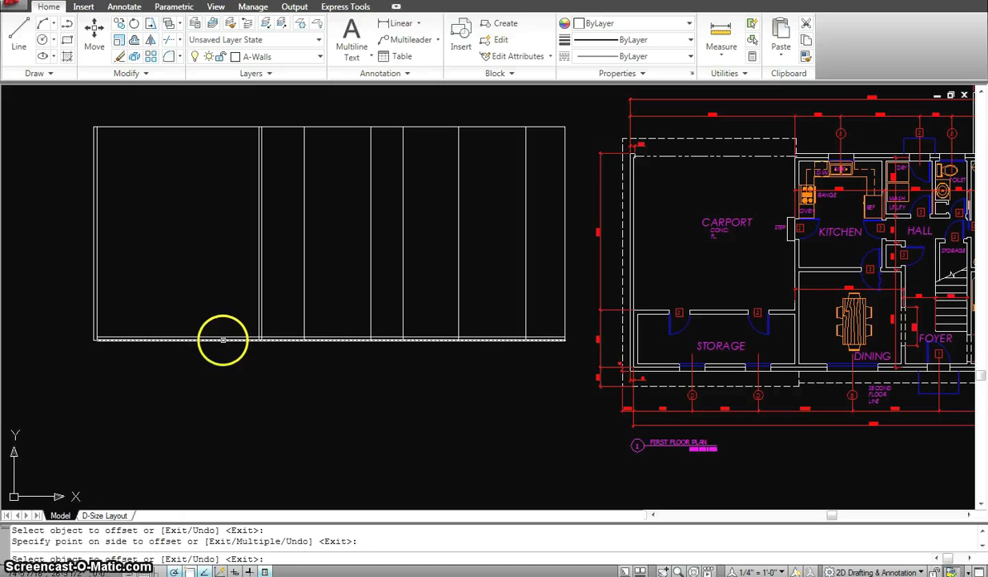
left_click(223, 342)
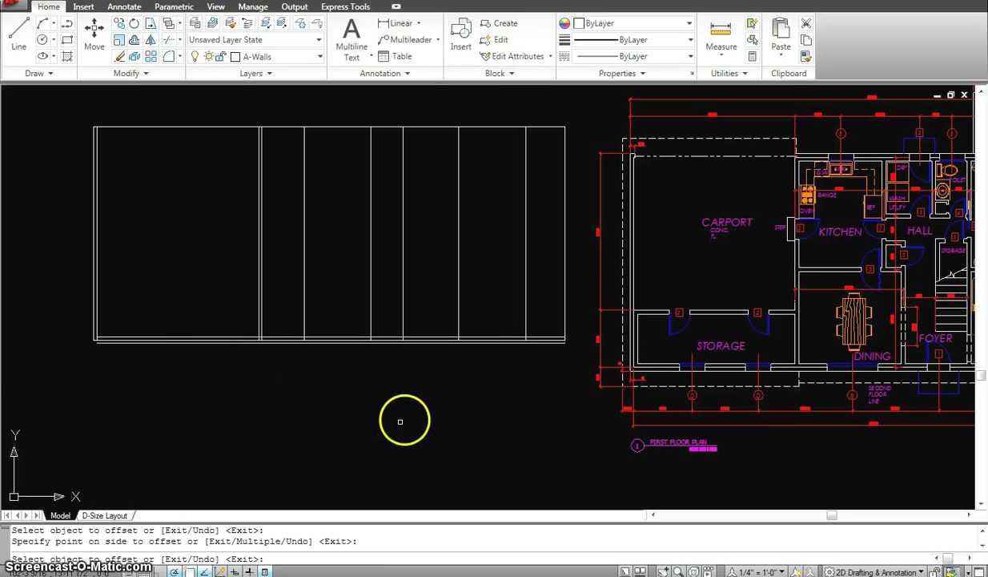
Examine the exterior wall corners at the storage room and the den in the existing floor plan.
scroll(632, 370, "up", 5)
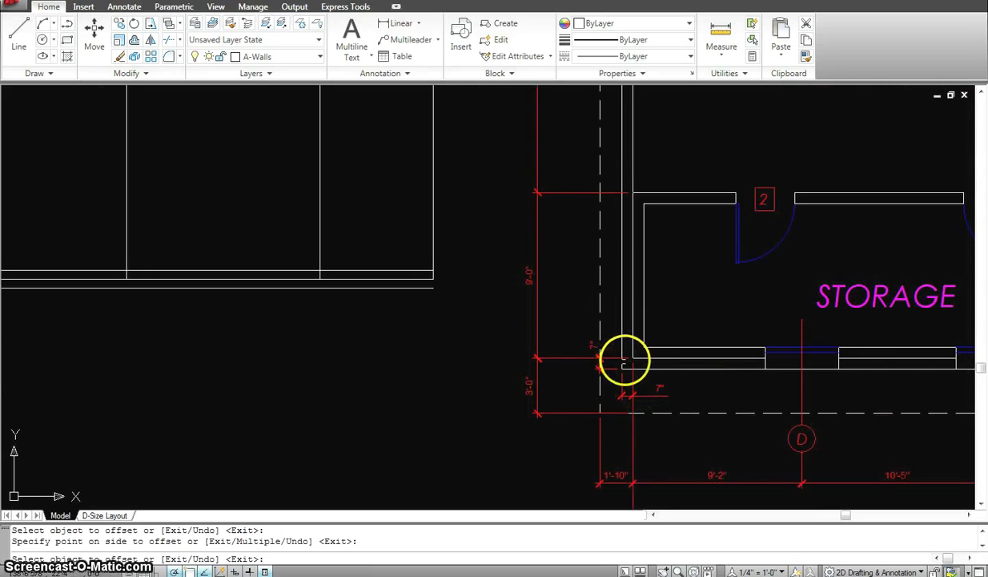
left_click(643, 356)
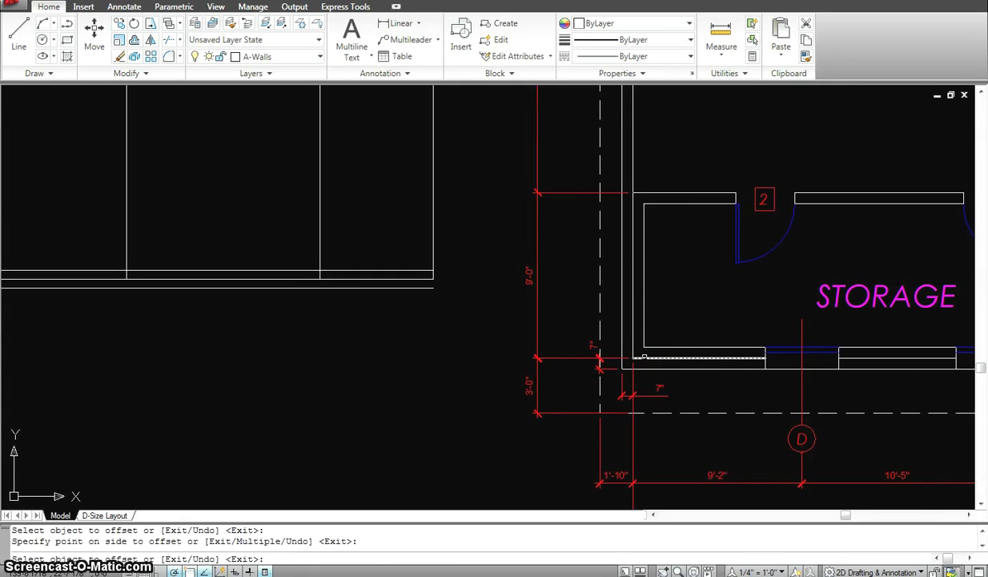
scroll(325, 320, "down", 8)
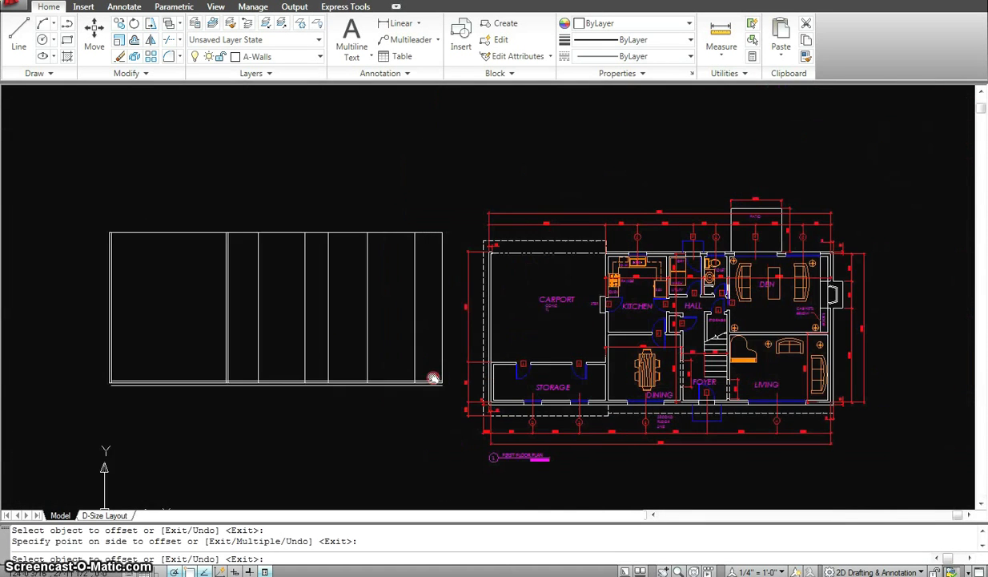
scroll(328, 351, "up", 2)
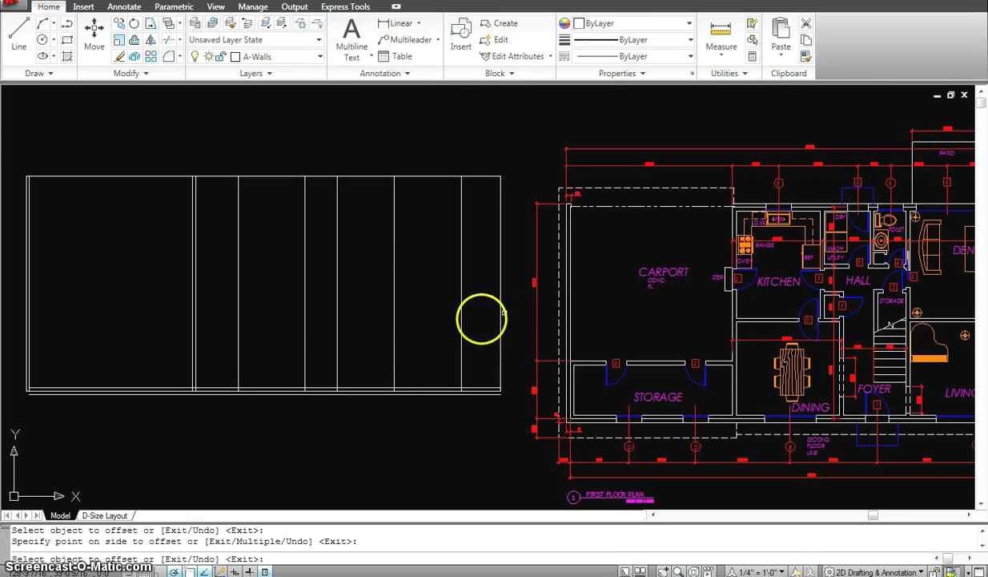
middle_click_drag(444, 313, 263, 337)
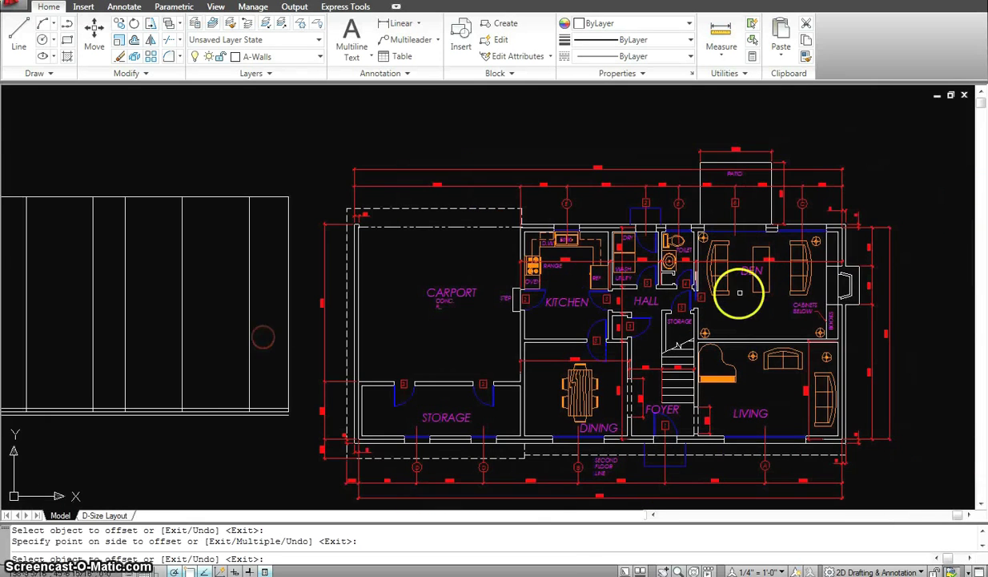
scroll(849, 238, "up", 3)
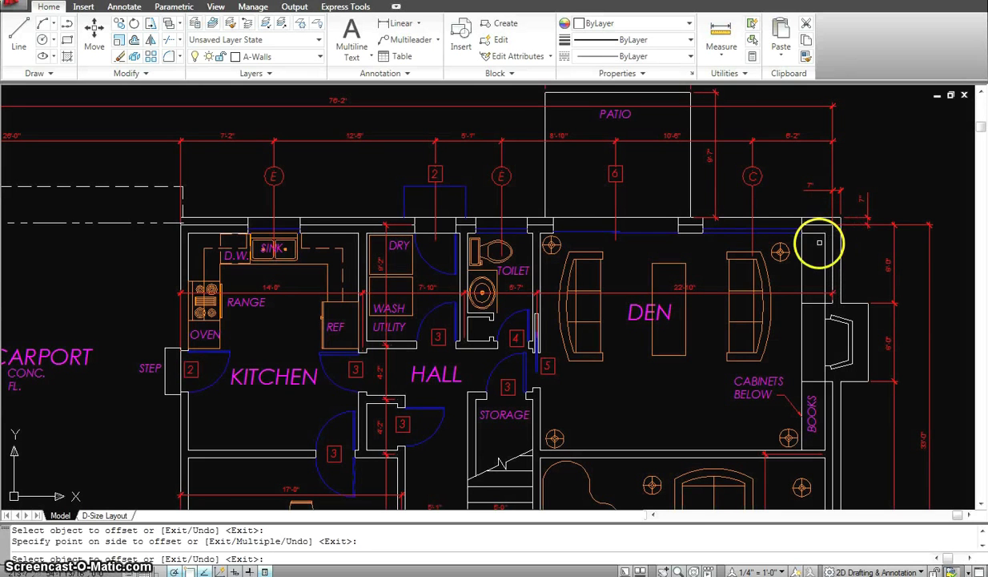
scroll(529, 293, "down", 3)
middle_click_drag(529, 293, 821, 230)
key("Escape")
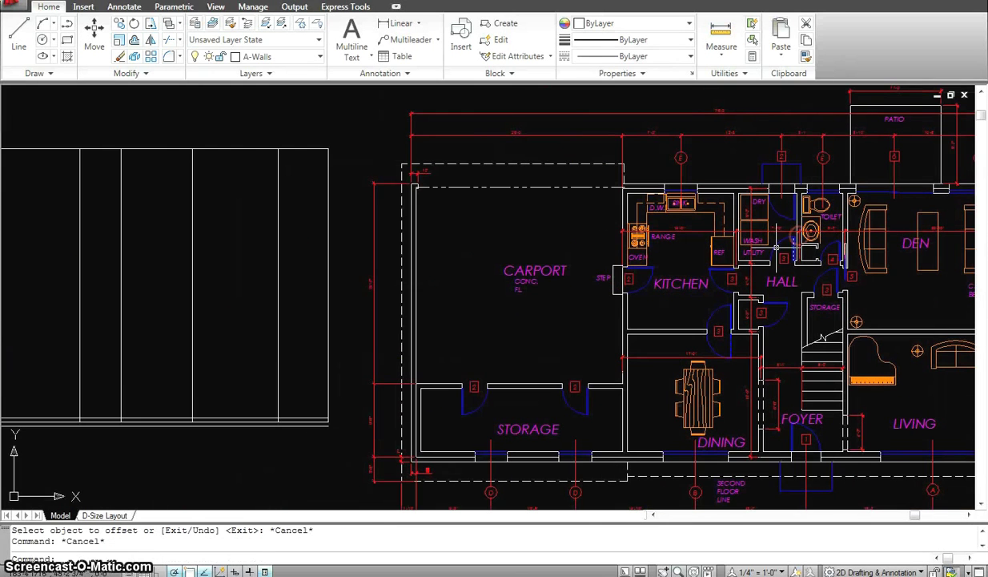
Offset the easternmost vertical line 6" to the west and 6" to the east for the east exterior wall.
type("o")
key("Return")
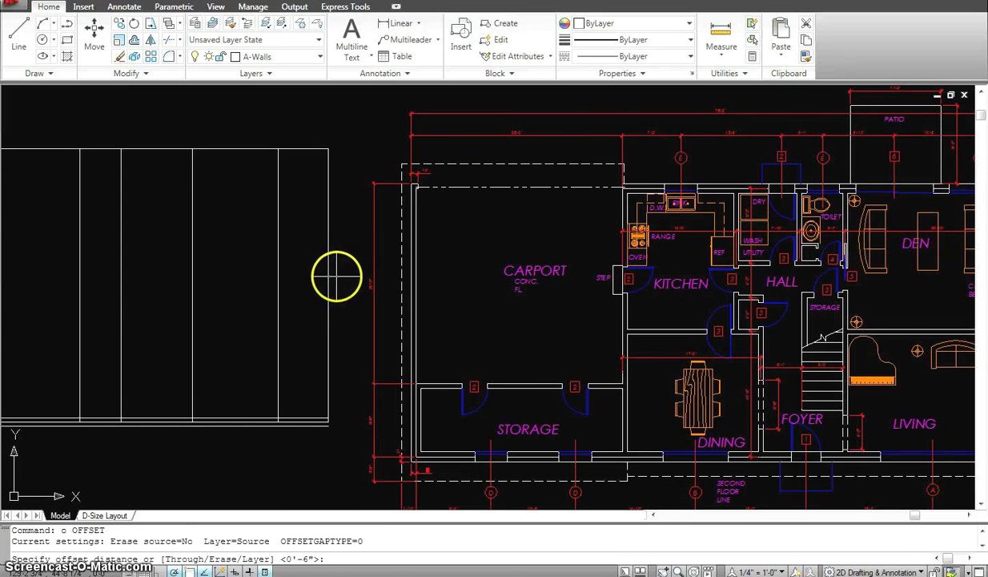
type("6")
key("Return")
left_click(327, 266)
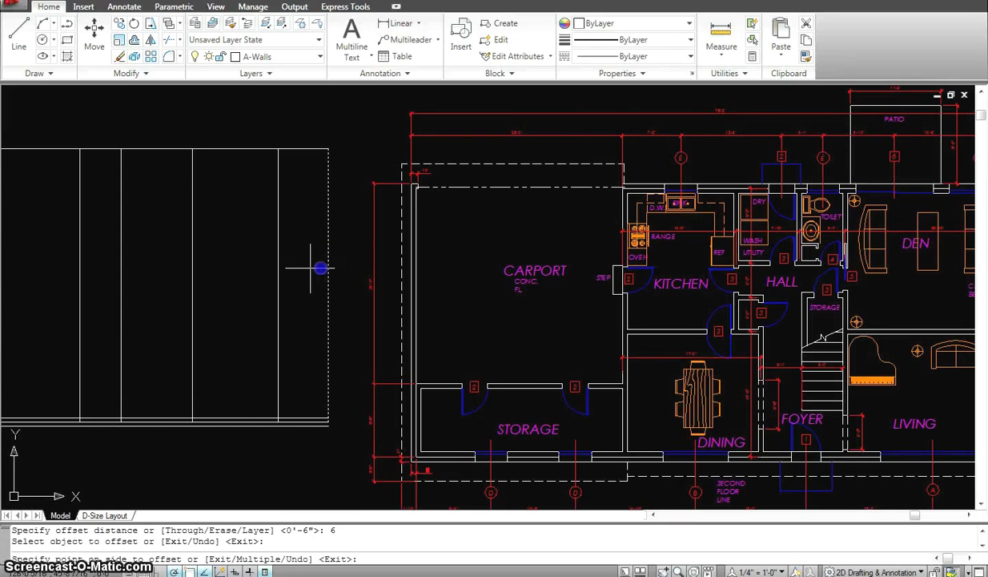
left_click(305, 267)
left_click(328, 262)
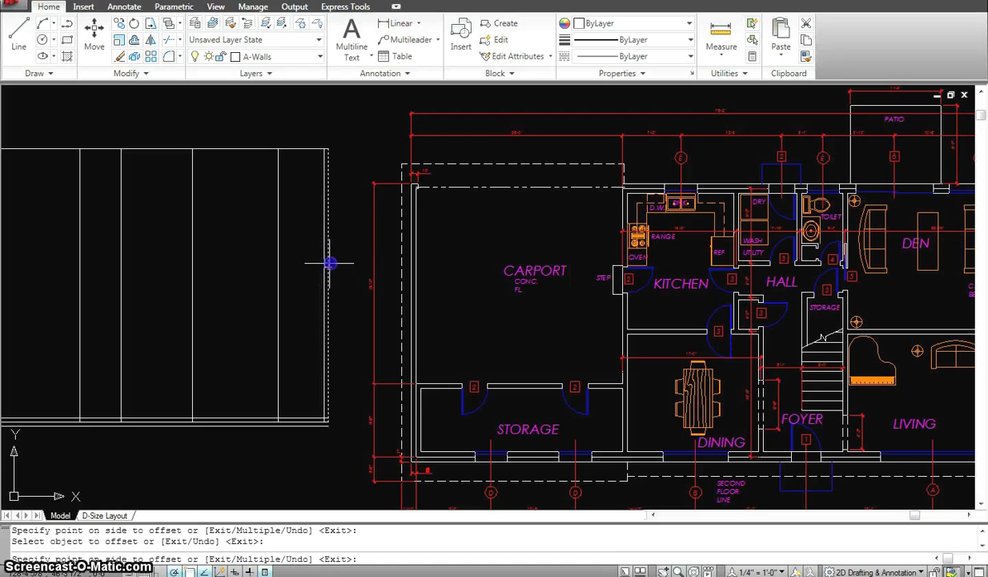
left_click(376, 262)
key("Escape")
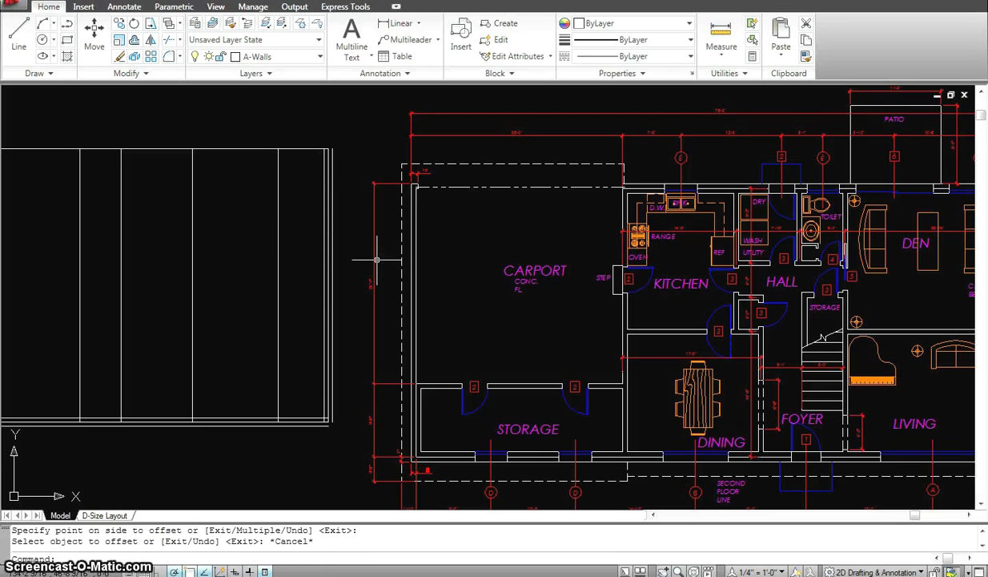
Offset the top horizontal line 6" south, and offset the resulting line another 6" south for the north exterior wall.
left_click(298, 227)
key("Escape")
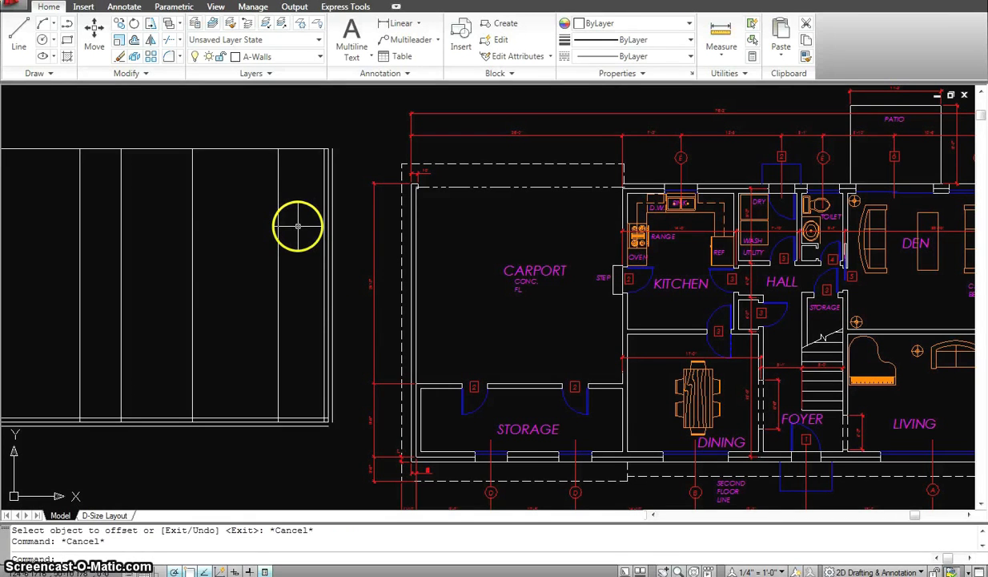
key("Return")
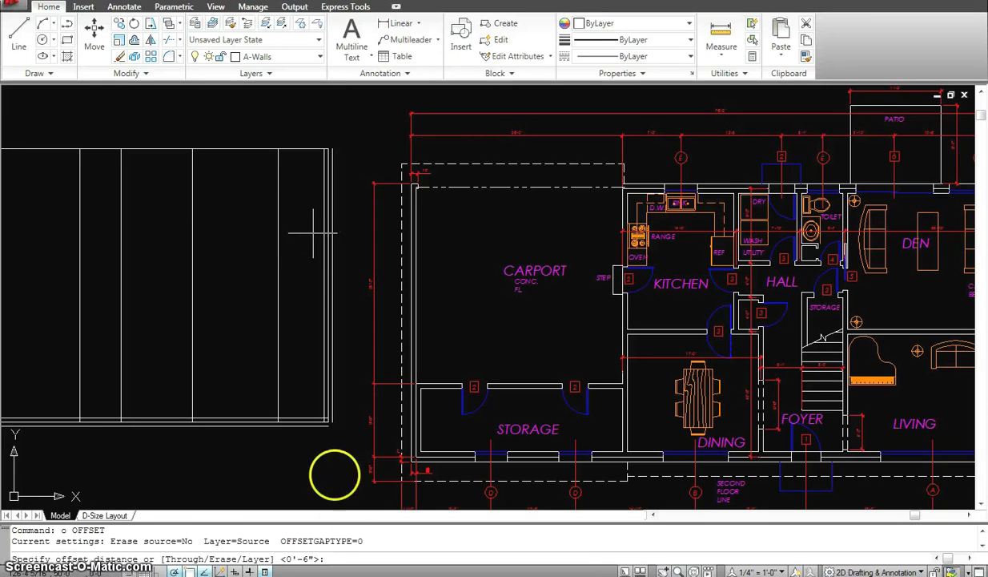
key("Return")
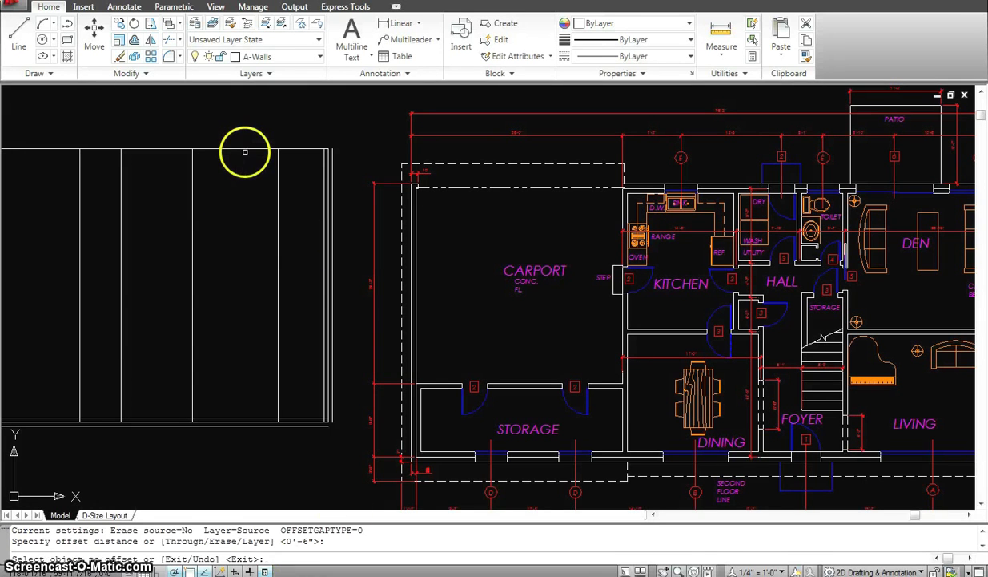
left_click(245, 148)
left_click(247, 186)
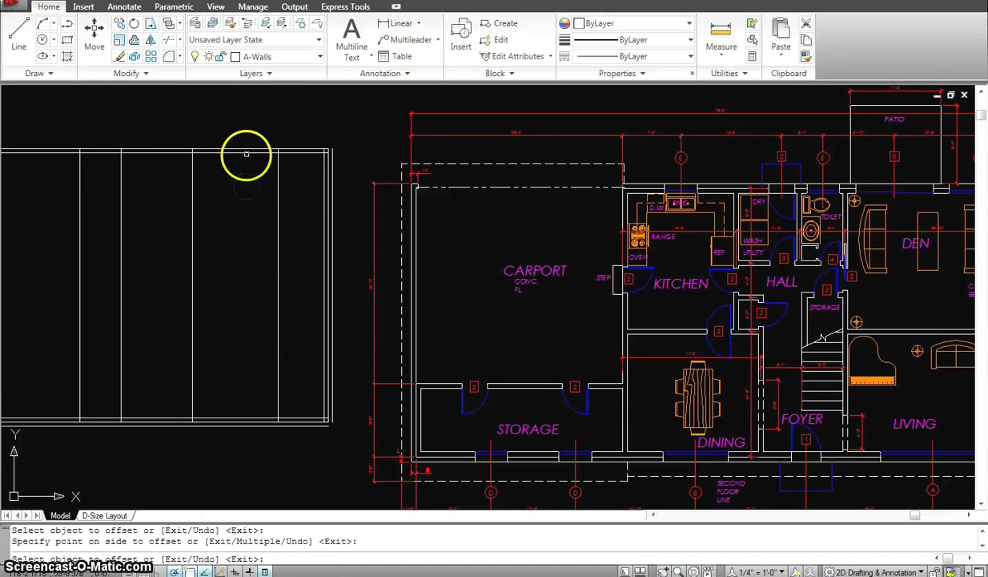
left_click(246, 154)
left_click(249, 171)
key("Escape")
left_click(289, 274)
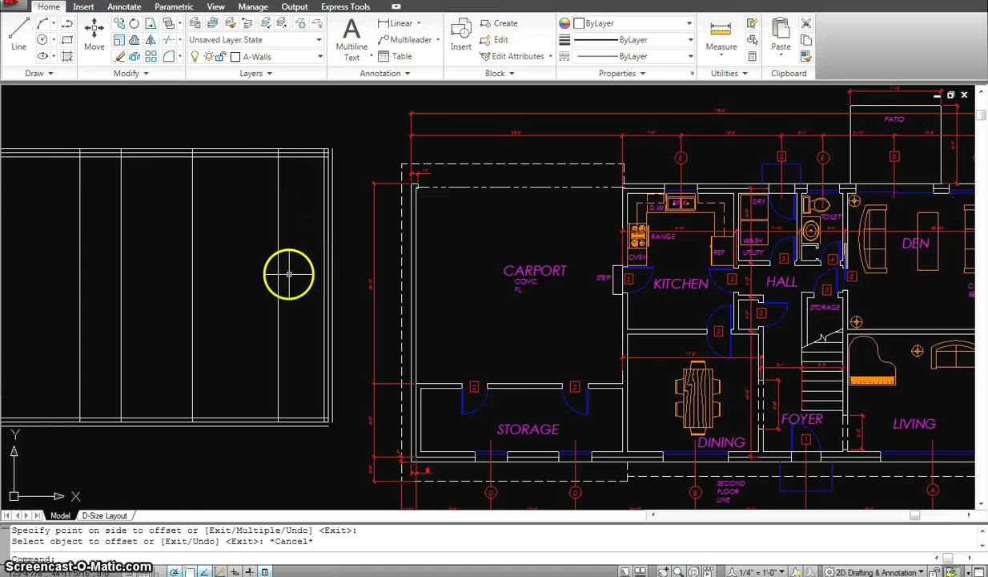
Check the storage room's depth dimension and offset the middle line of the south wall 9' north to mark the storage room's north wall.
scroll(290, 274, "down", 2)
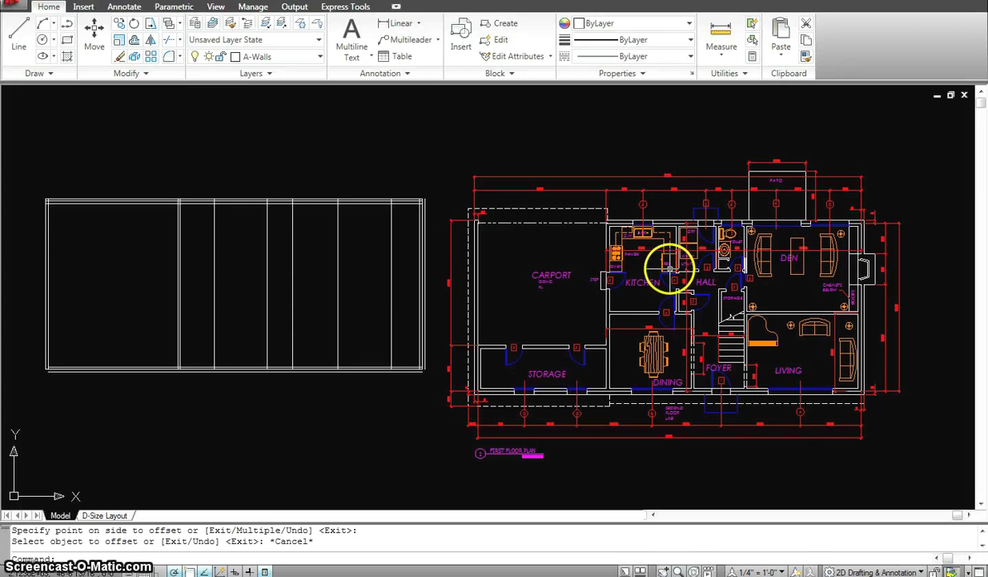
scroll(659, 216, "up", 2)
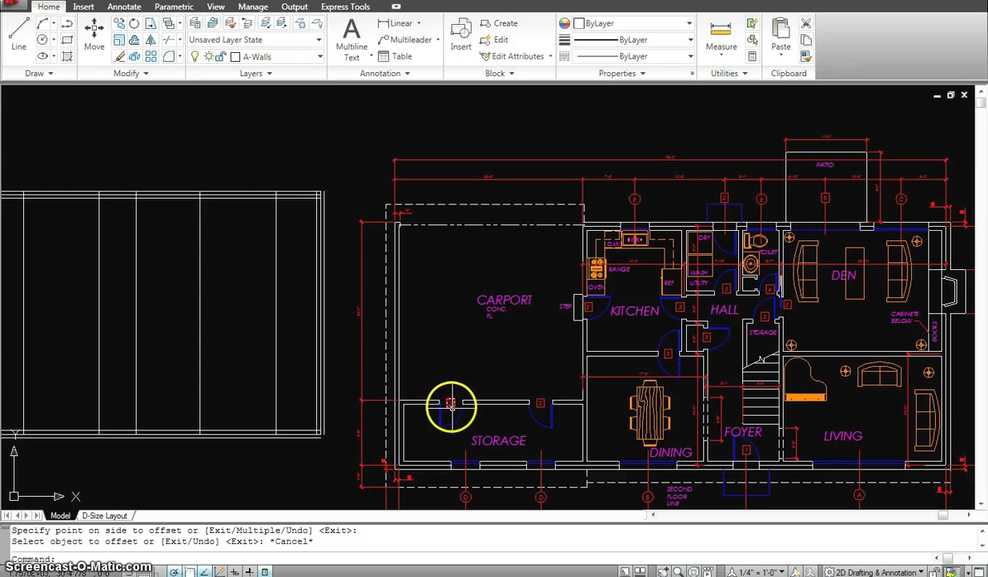
middle_click_drag(451, 406, 490, 354)
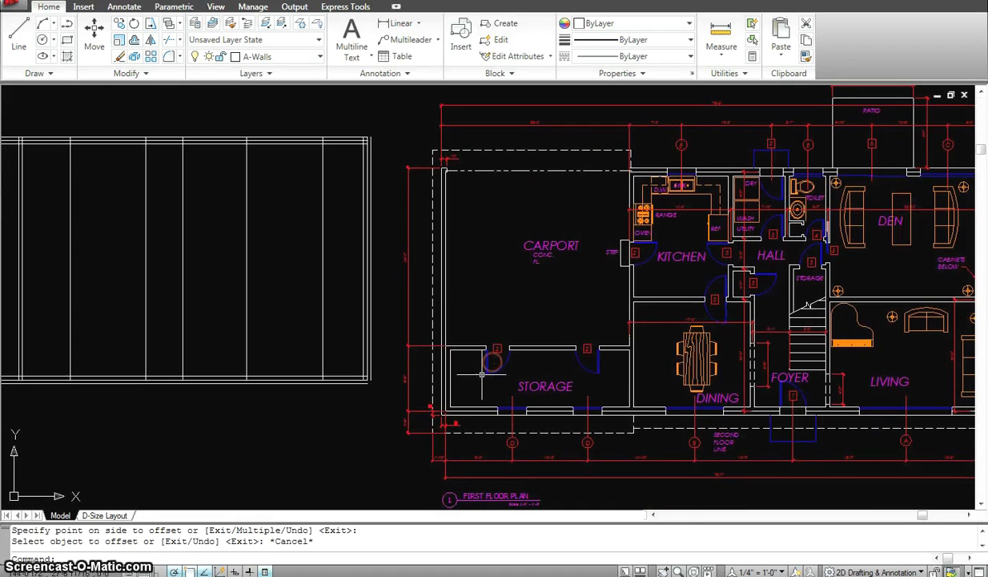
scroll(464, 399, "up", 2)
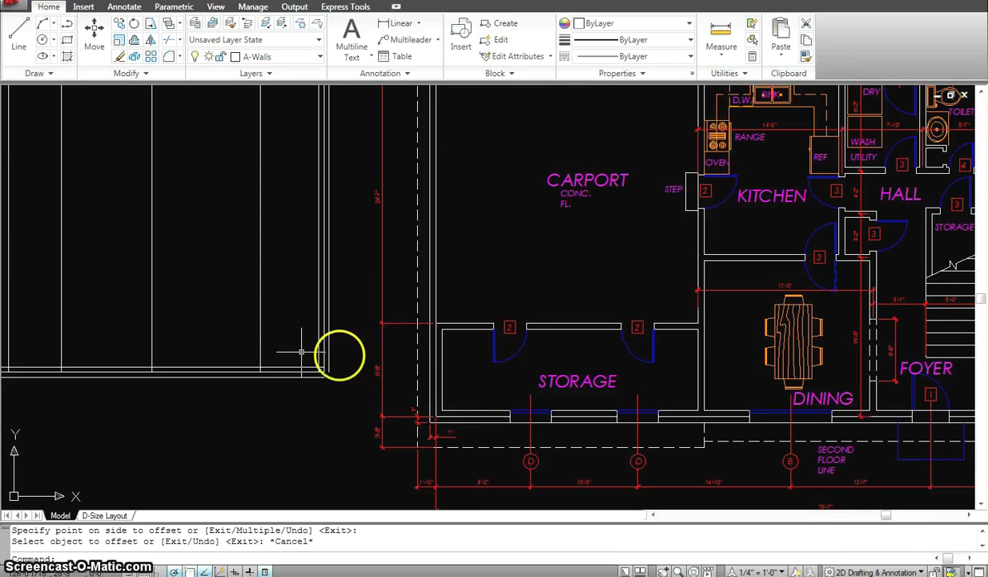
scroll(404, 327, "down", 3)
middle_click_drag(403, 326, 572, 329)
key("Escape")
key("Escape")
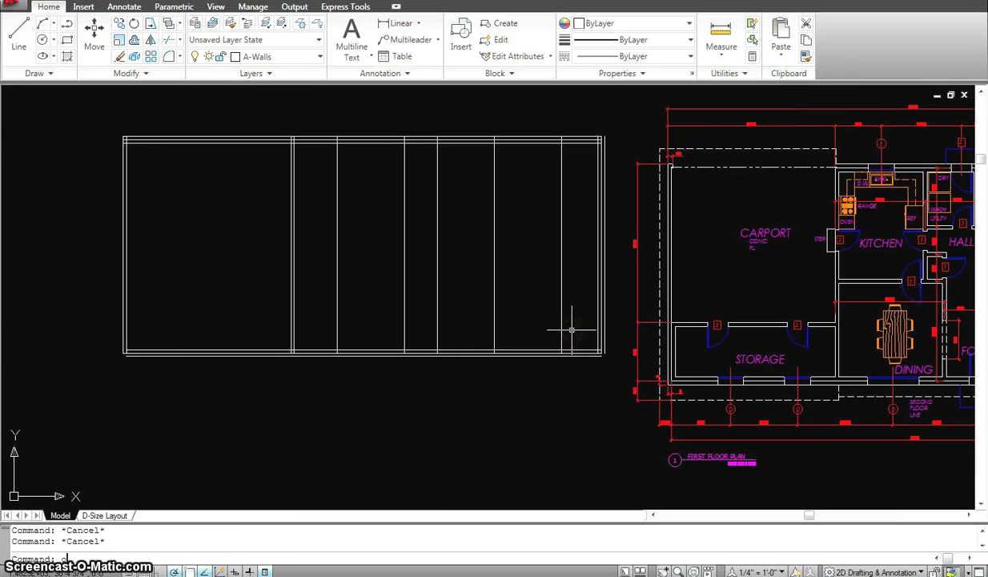
type("o")
key("Return")
type("9'")
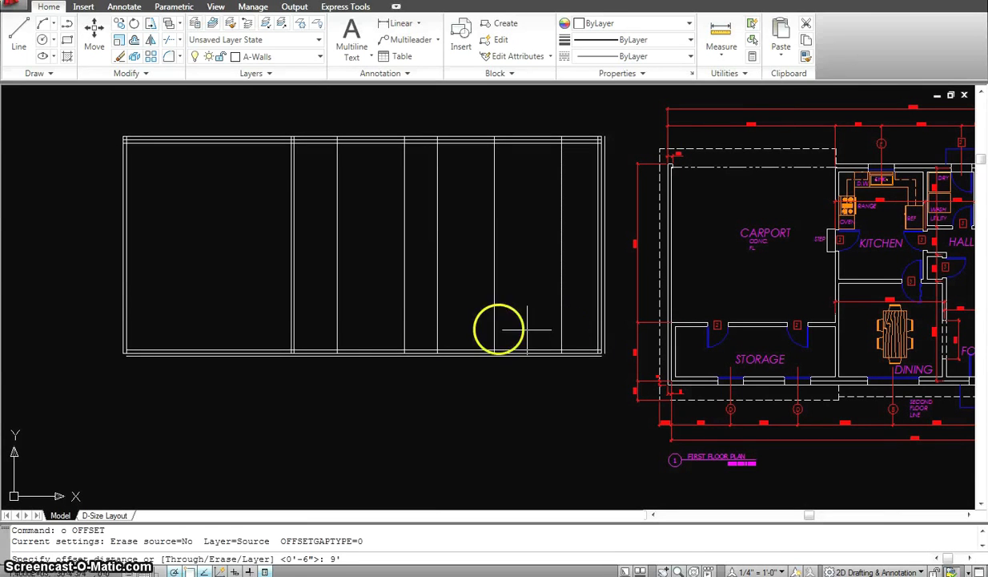
key("Return")
scroll(176, 353, "up", 2)
left_click(177, 353)
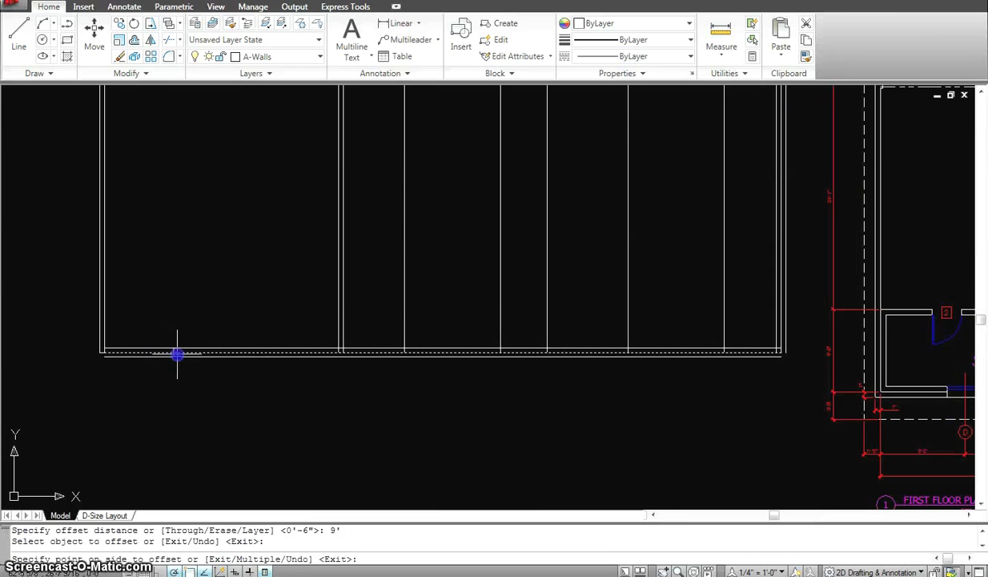
left_click(202, 233)
key("Escape")
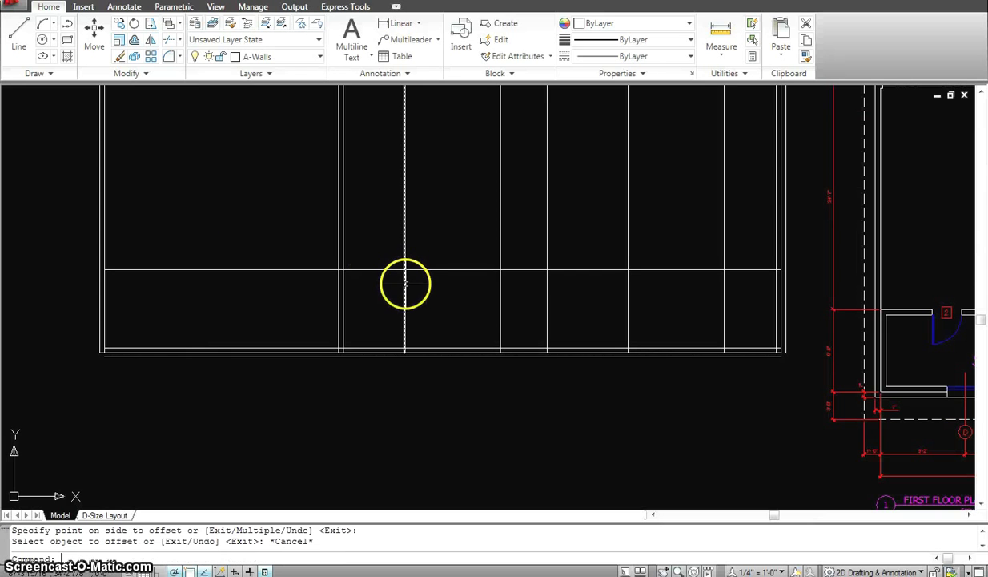
Offset the storage room's north wall line 6" to the south to give the wall its thickness.
type("o")
key("Return")
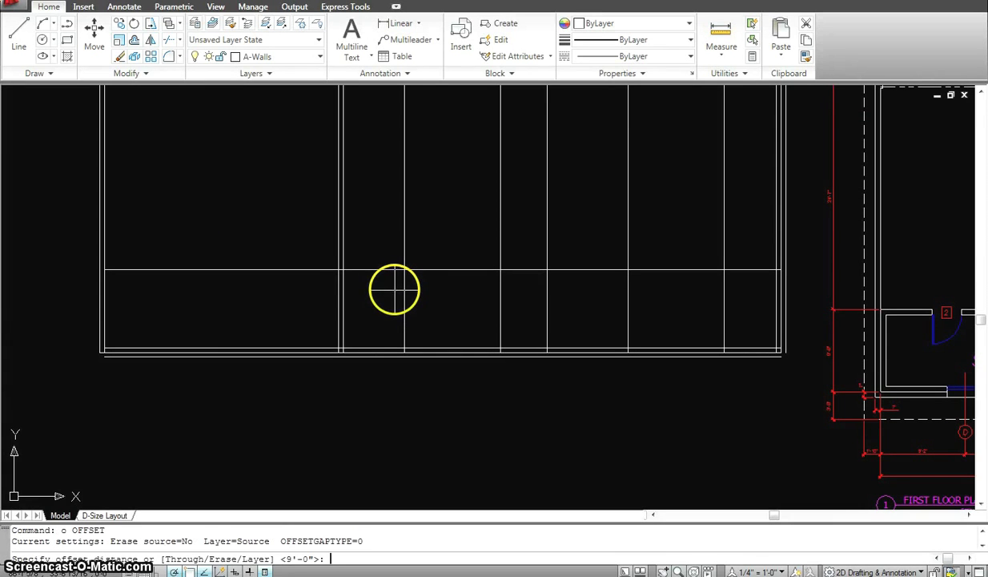
type("6")
key("Return")
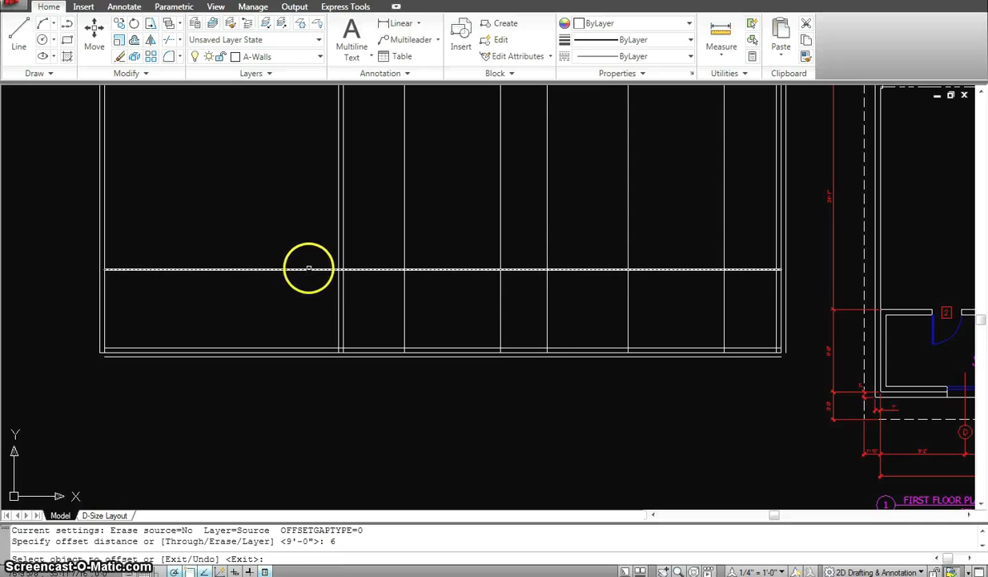
left_click(309, 269)
left_click(307, 302)
key("Escape")
scroll(347, 339, "down", 5)
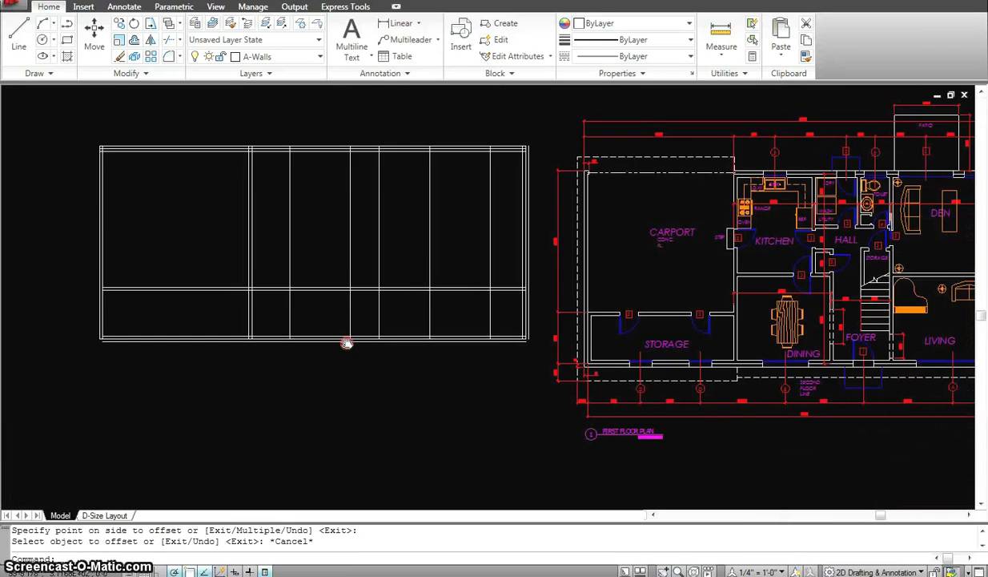
Trim the two storage north wall lines between the carport's east wall and the next vertical line.
middle_click_drag(203, 328, 260, 327)
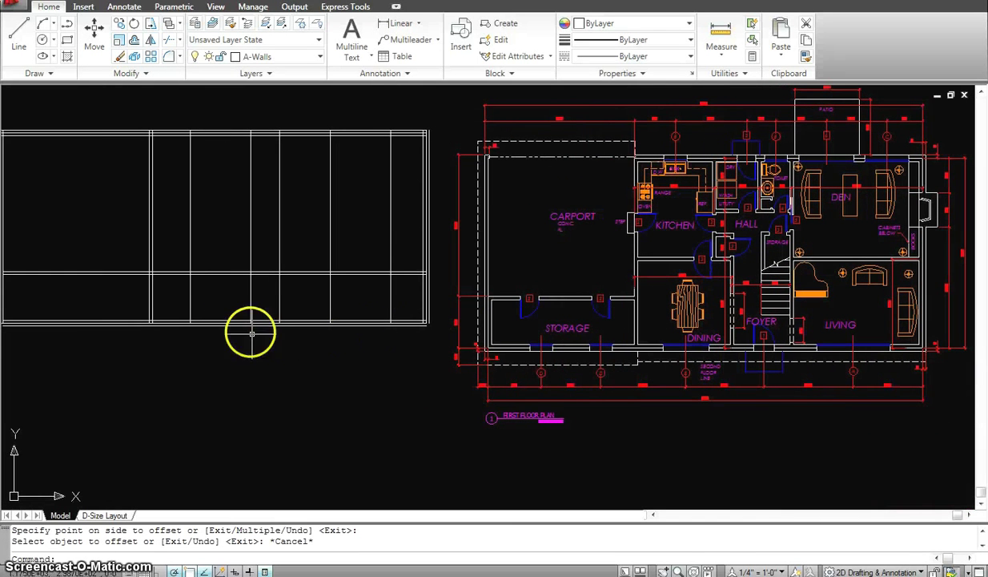
key("Escape")
type("tr")
key("Return")
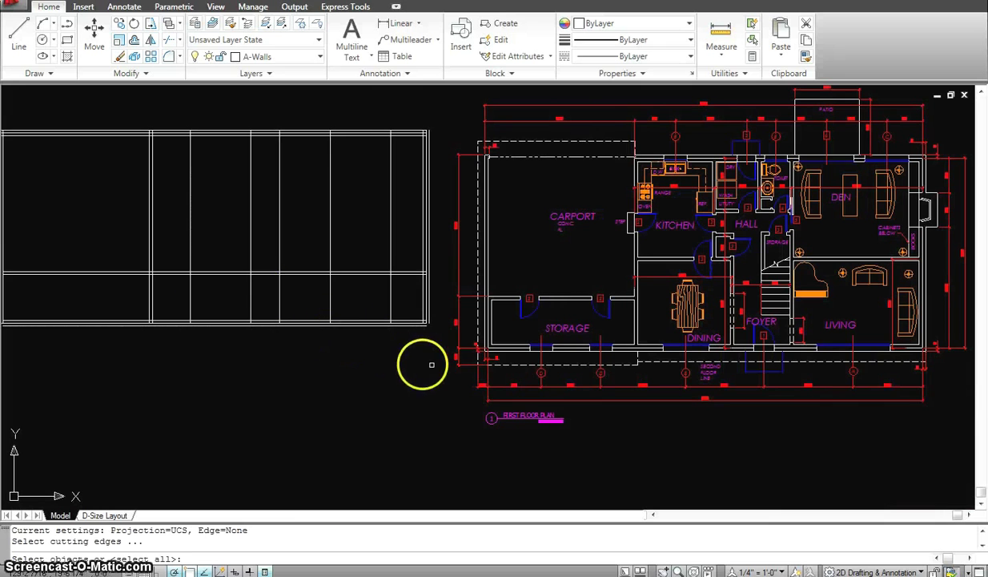
left_click(443, 362)
left_click(132, 225)
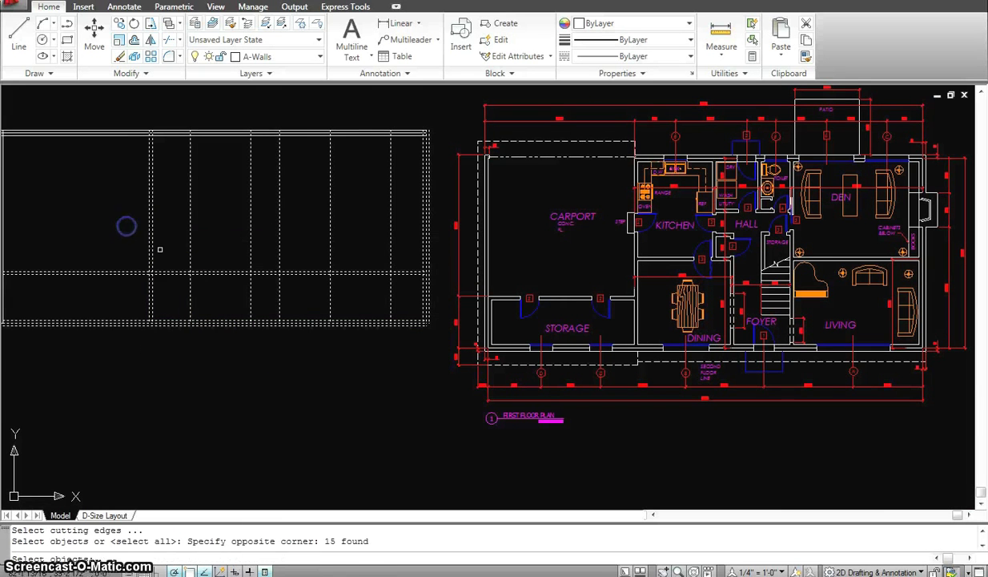
key("Return")
left_click(169, 262)
key("Escape")
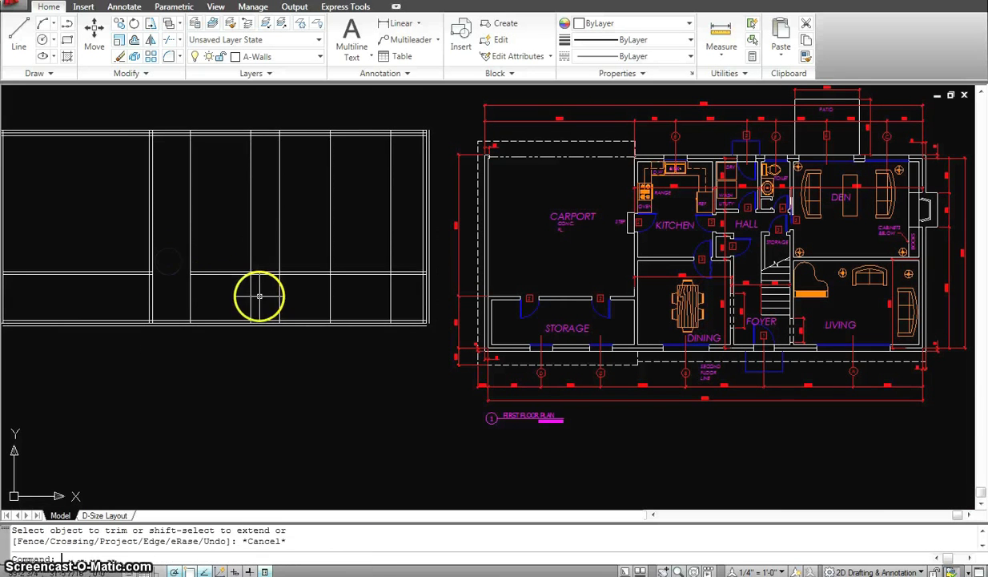
Erase the two leftover storage wall line segments east of the carport.
type("e")
key("Return")
left_click(232, 287)
left_click(210, 257)
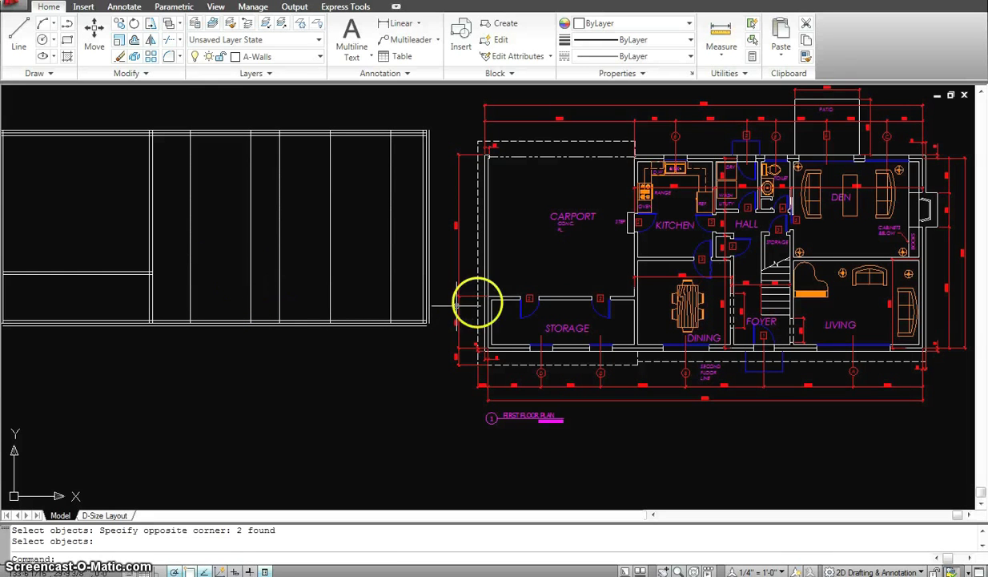
Check the dining room's depth dimension and offset the middle line of the south wall 15'5" north.
scroll(677, 327, "up", 4)
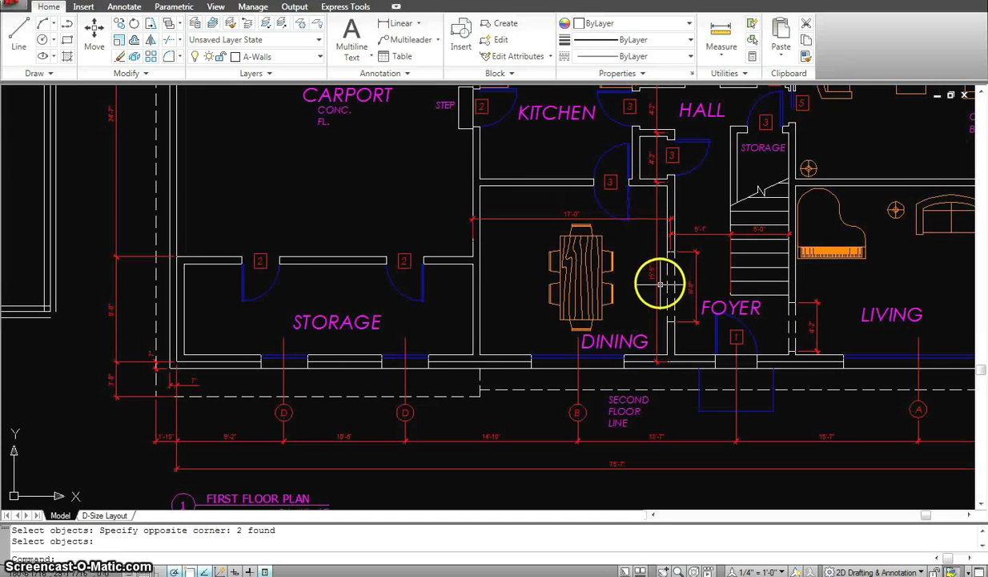
scroll(659, 278, "up", 2)
scroll(655, 293, "down", 5)
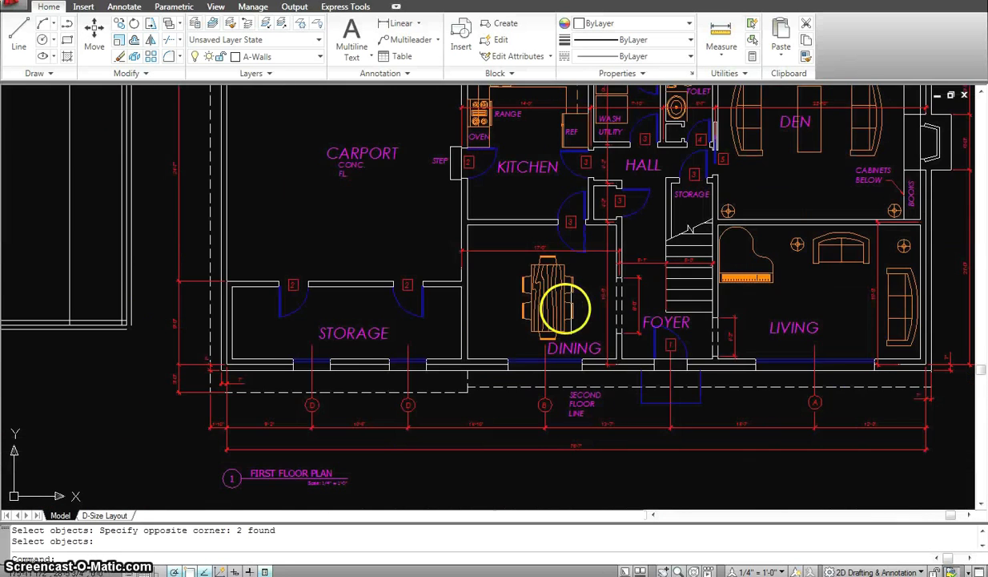
middle_click_drag(403, 317, 525, 314)
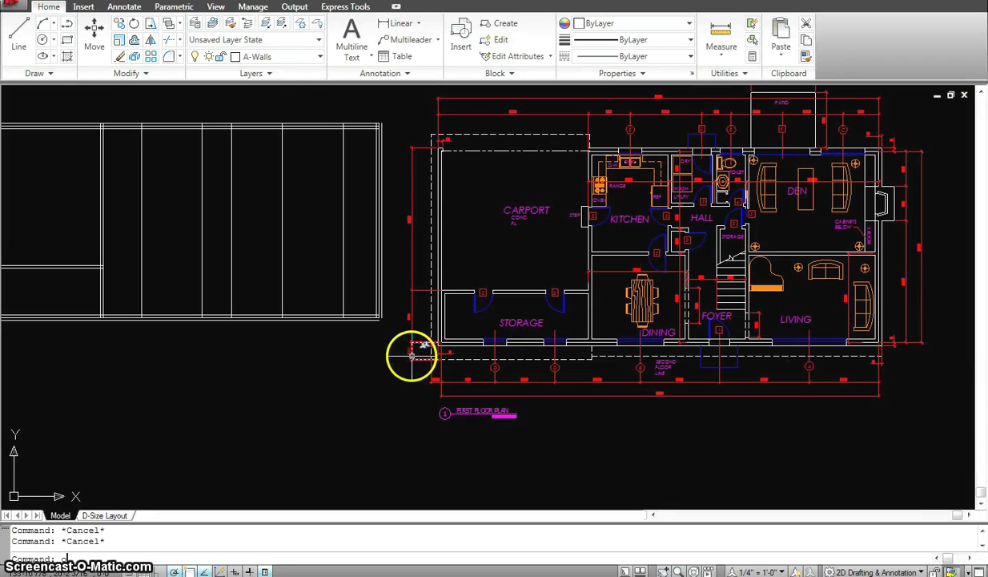
key("Return")
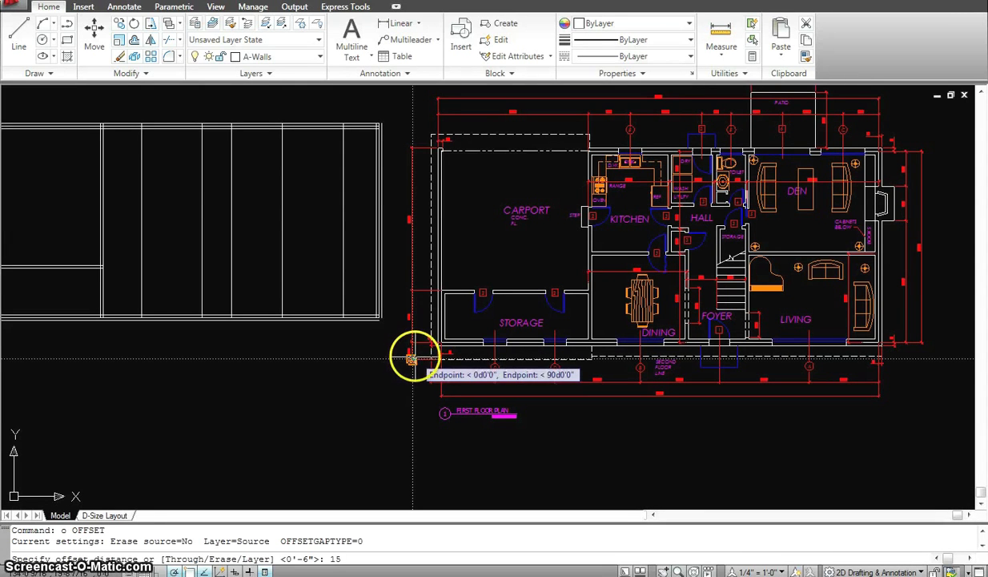
type("5")
key("Return")
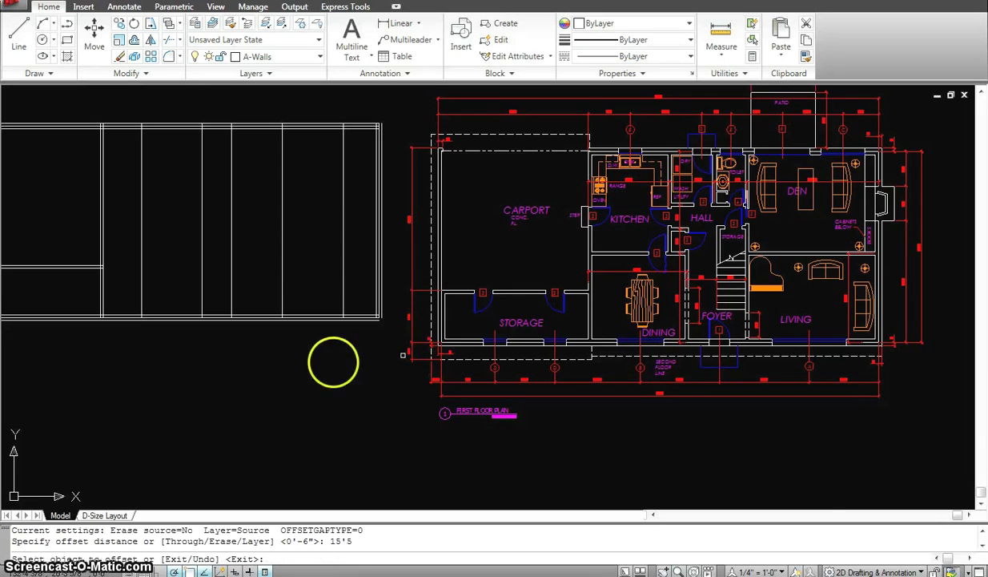
scroll(169, 310, "up", 3)
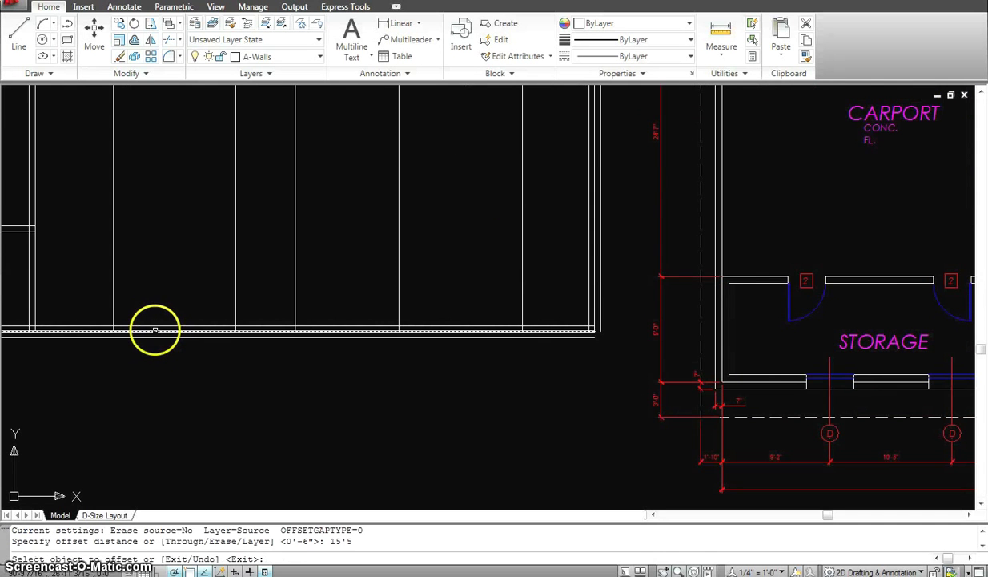
left_click(156, 329)
left_click(174, 234)
Offset the dining room's north wall line 6" to the south.
scroll(176, 238, "down", 2)
middle_click_drag(176, 238, 213, 249)
key("Escape")
type("o")
right_click(224, 257)
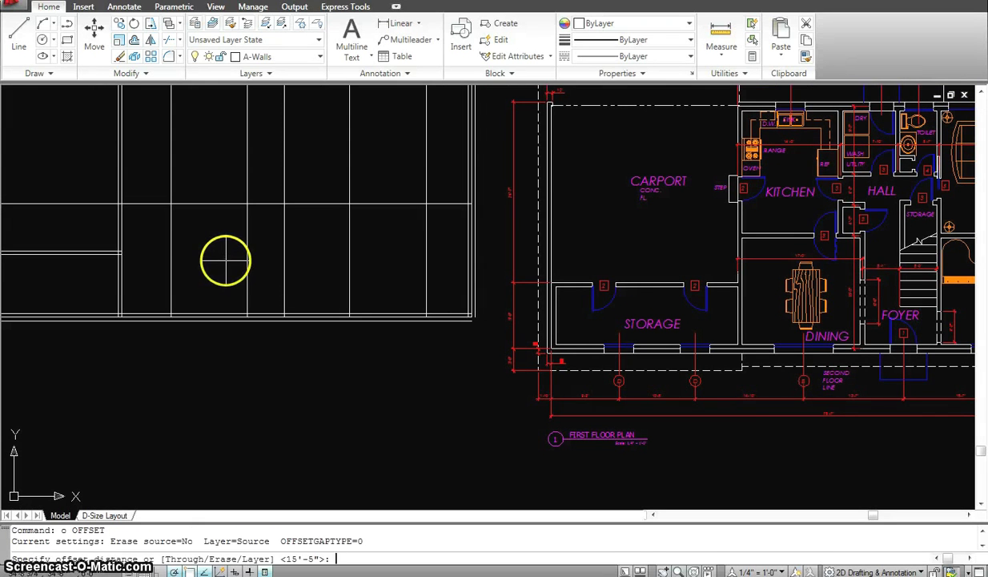
type("6")
key("Return")
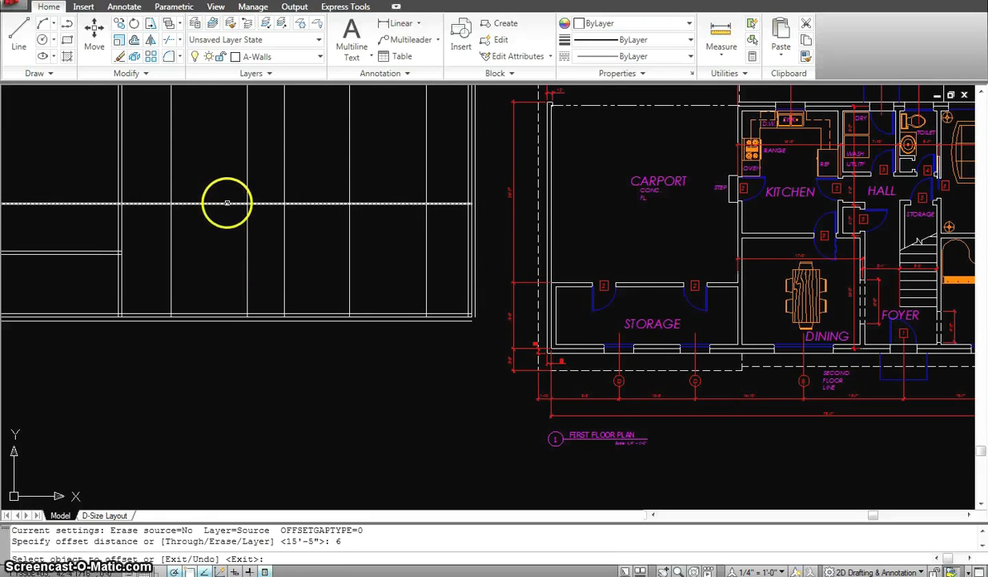
left_click(225, 203)
left_click(216, 233)
key("Escape")
scroll(241, 244, "down", 5)
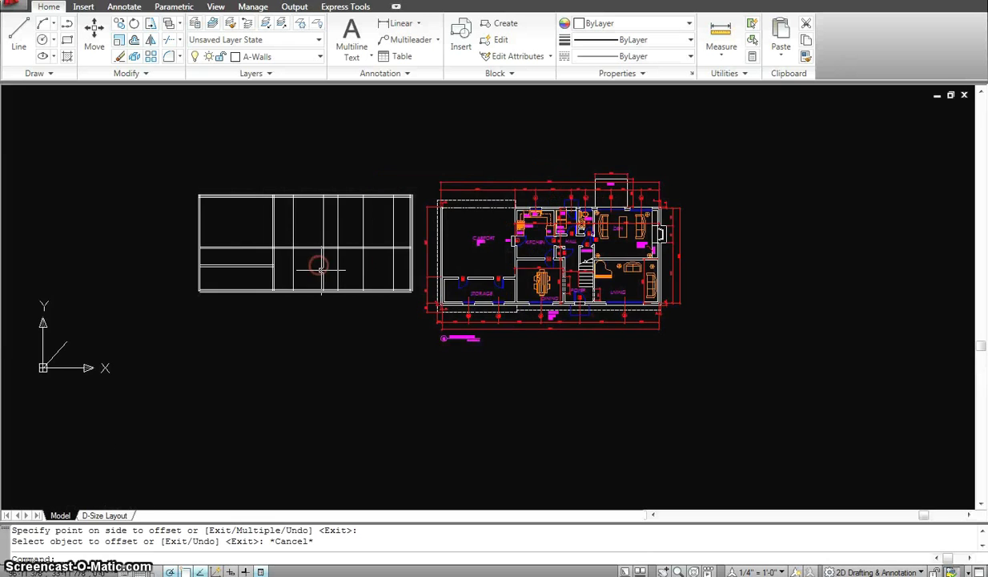
Trim both dining room north wall lines west of the carport's east wall, using all new plan lines as cutting edges.
scroll(337, 273, "up", 3)
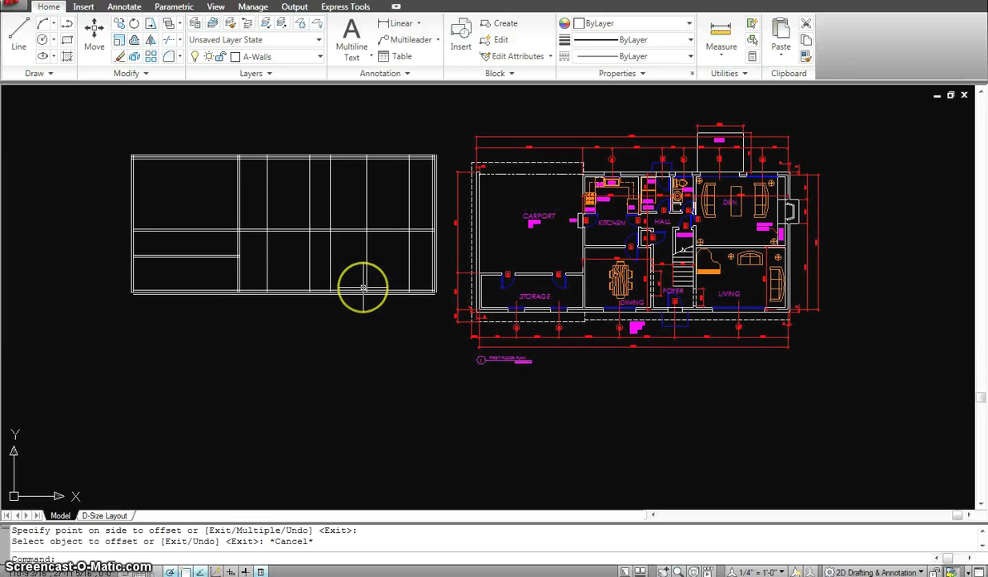
key("Escape")
key("Escape")
type("tr")
key("Return")
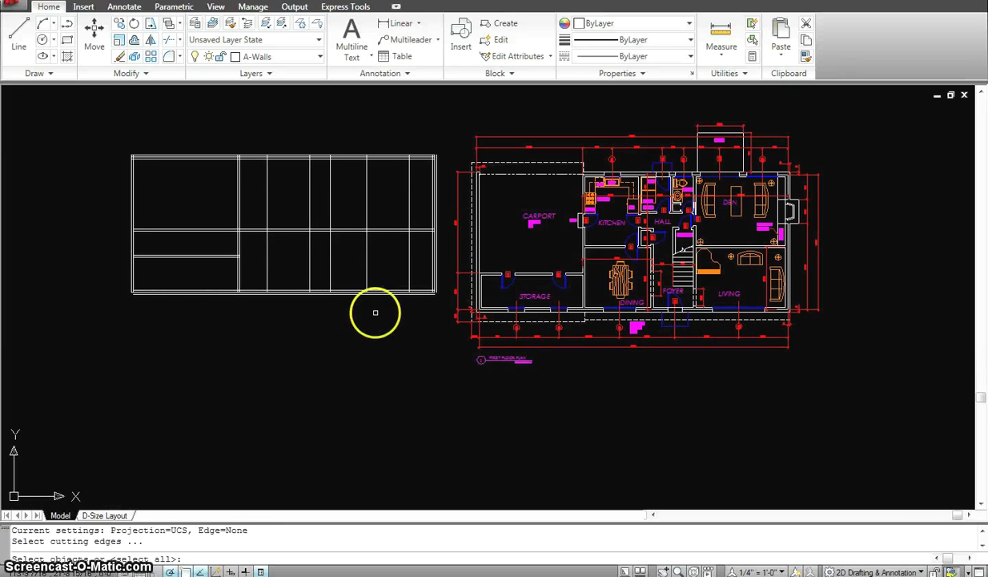
left_click(445, 328)
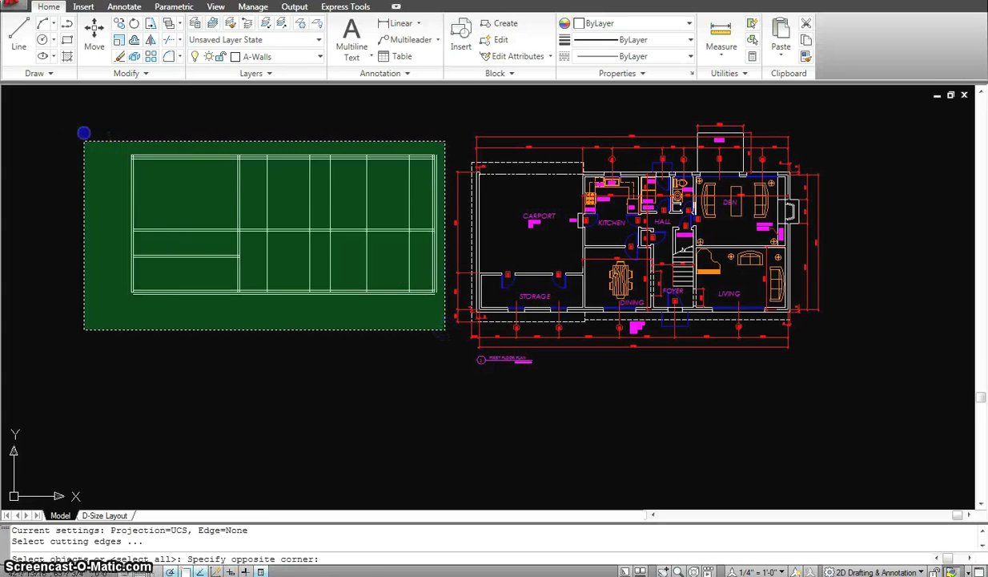
left_click(83, 132)
key("Return")
left_click(174, 242)
left_click(148, 212)
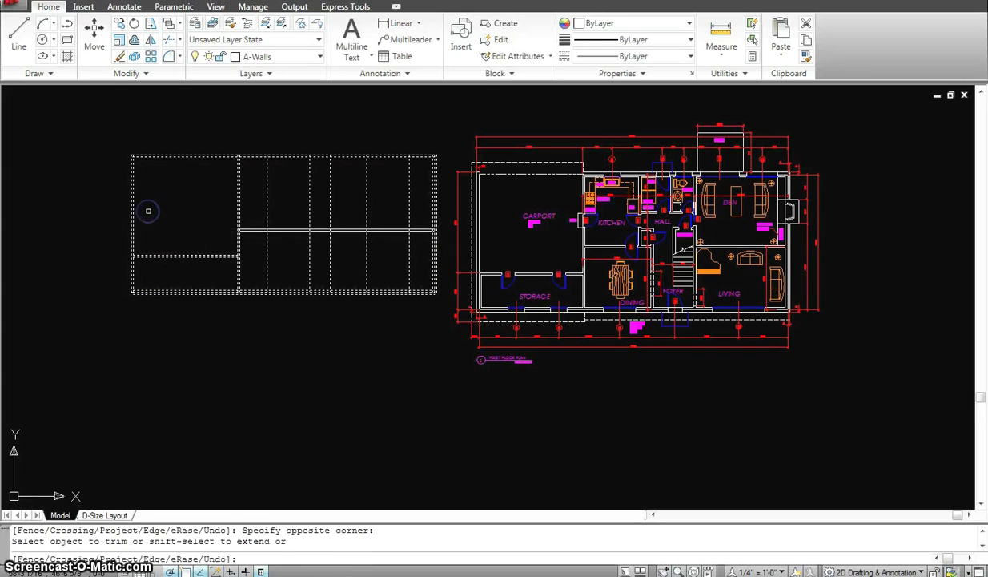
key("Escape")
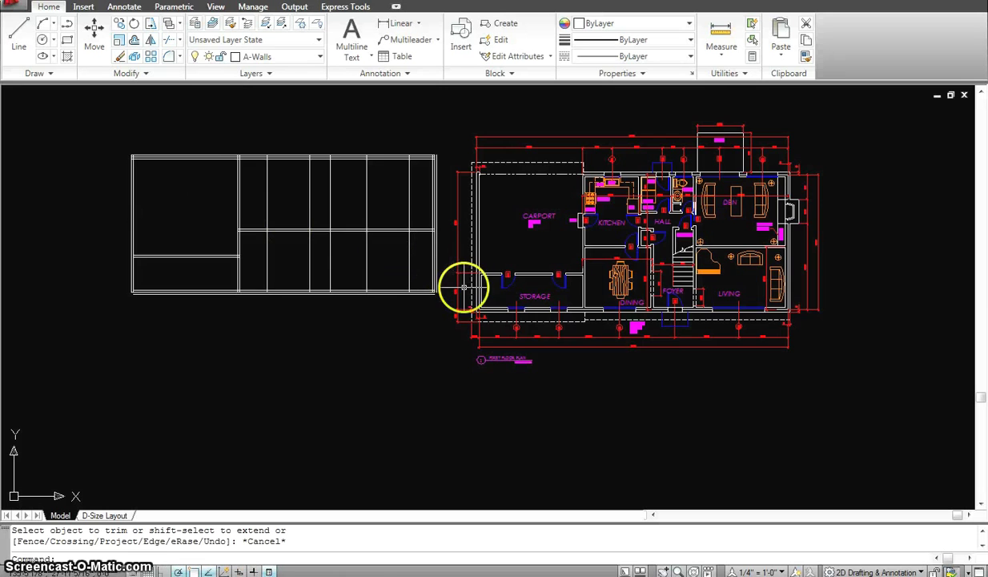
Examine the dining room's width dimension in the existing floor plan.
scroll(653, 277, "up", 2)
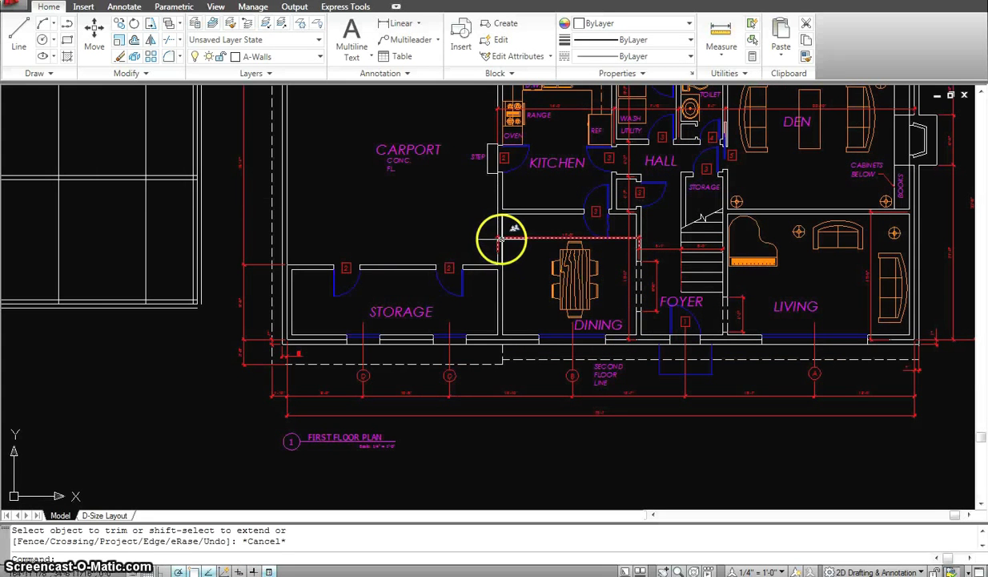
scroll(611, 230, "up", 2)
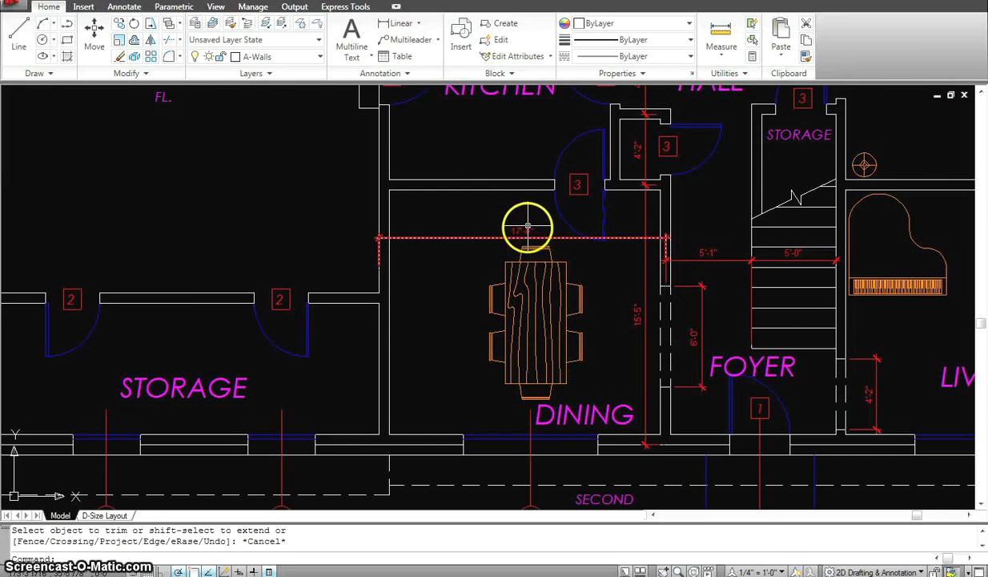
scroll(521, 225, "down", 2)
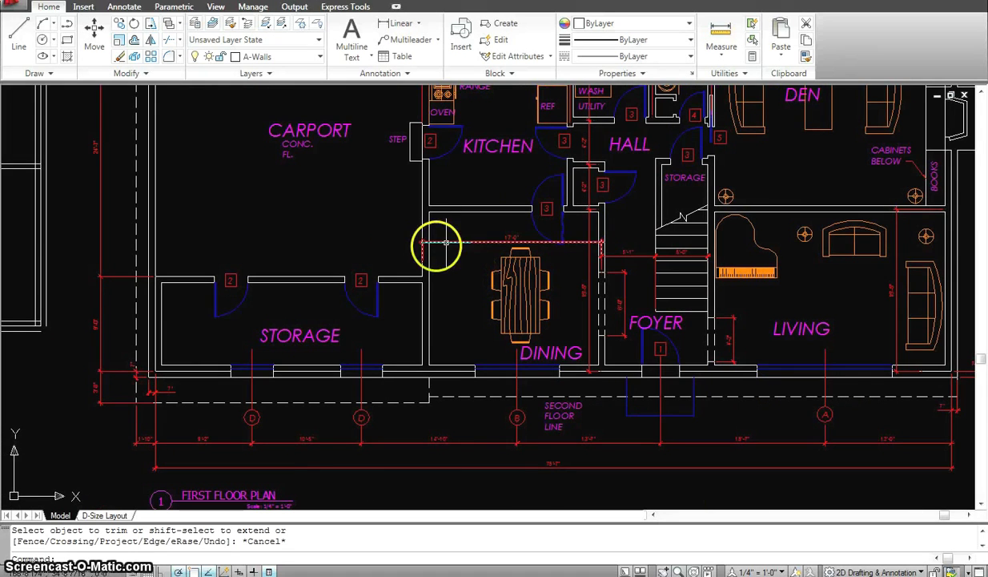
scroll(481, 272, "down", 3)
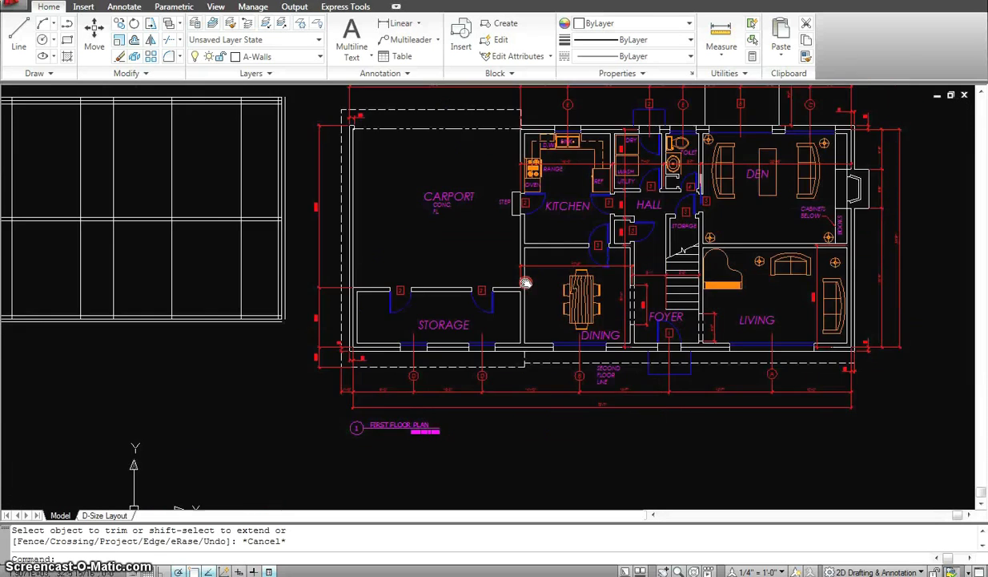
scroll(529, 280, "down", 2)
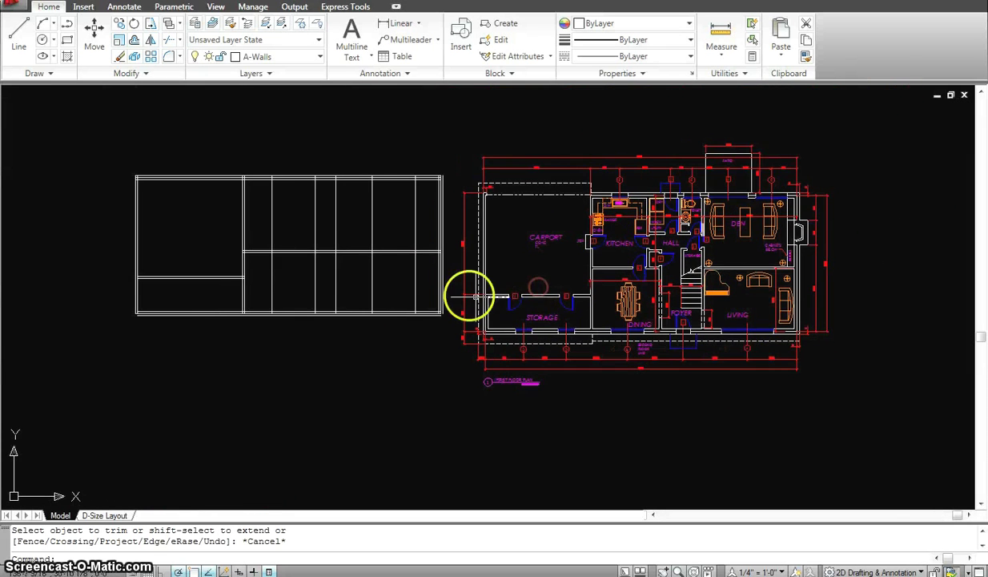
scroll(220, 280, "up", 2)
scroll(224, 254, "up", 2)
Offset the west line of the wall between the carport and dining room 17' to the east.
key("Escape")
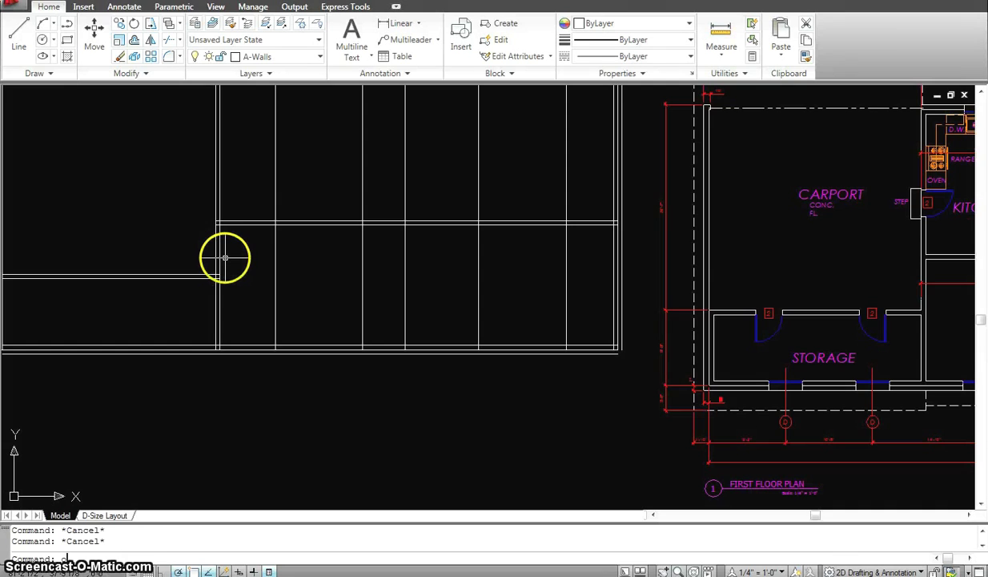
type("o")
key("Return")
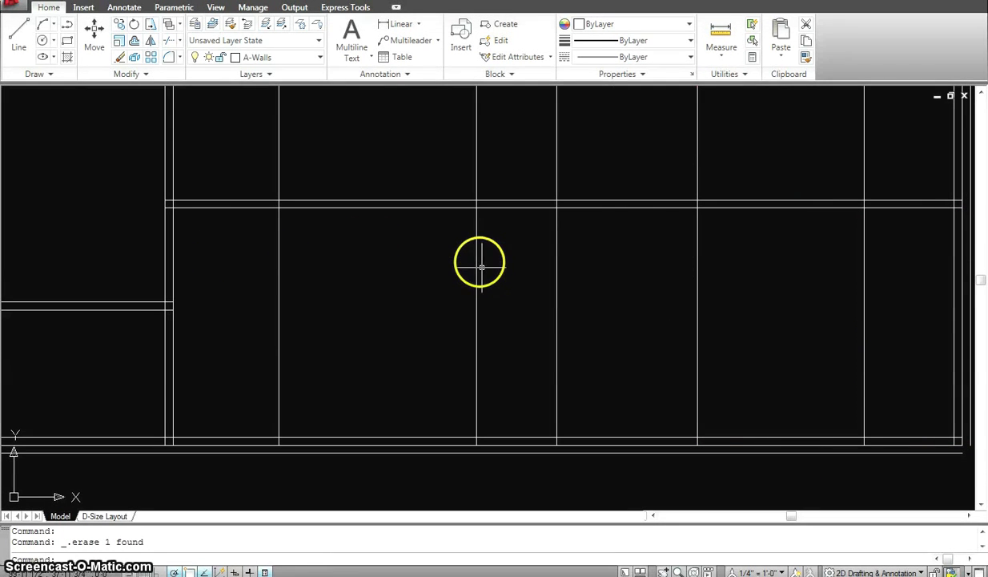
type("o")
key("Return")
type("1")
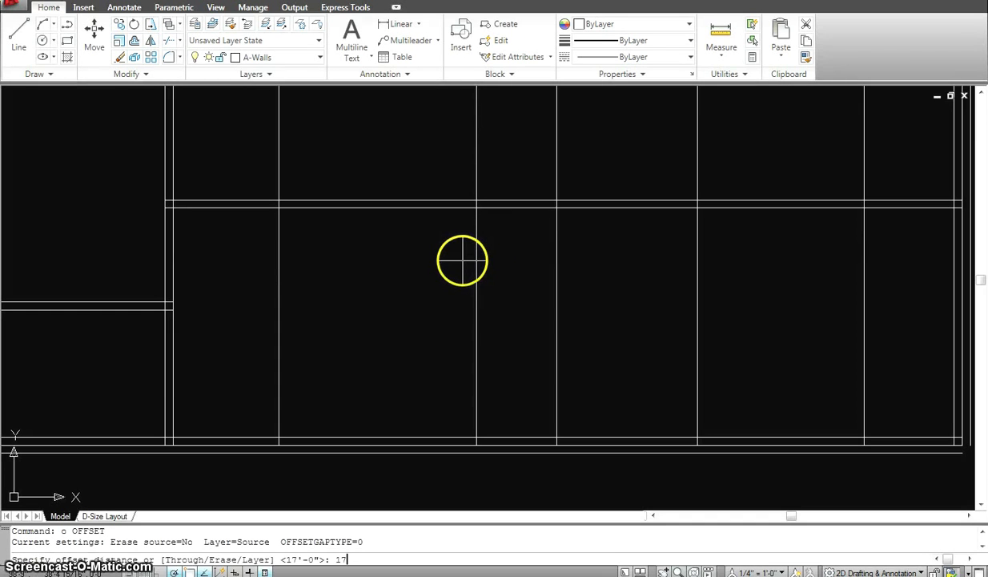
key("Return")
left_click(165, 235)
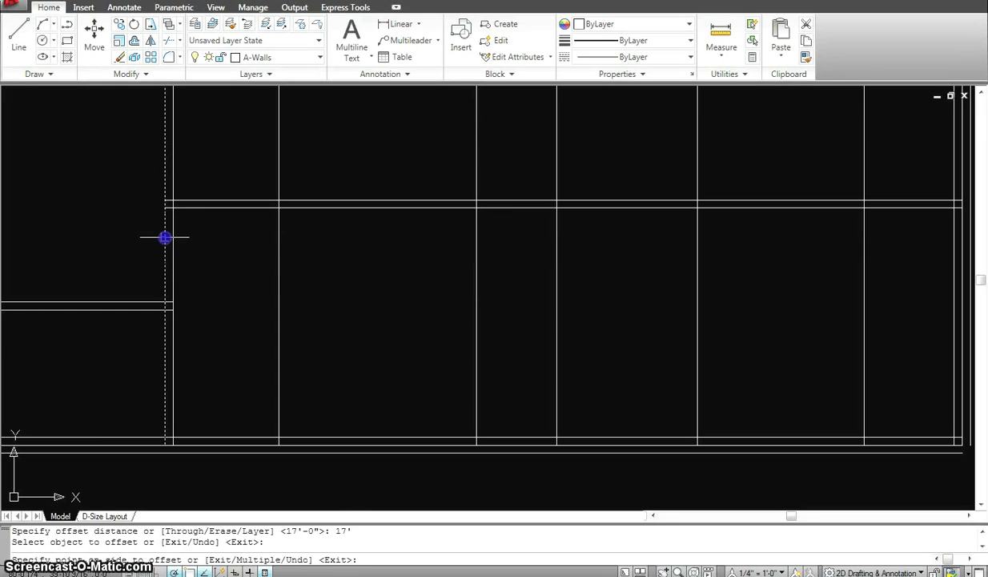
left_click(431, 286)
scroll(465, 287, "down", 6)
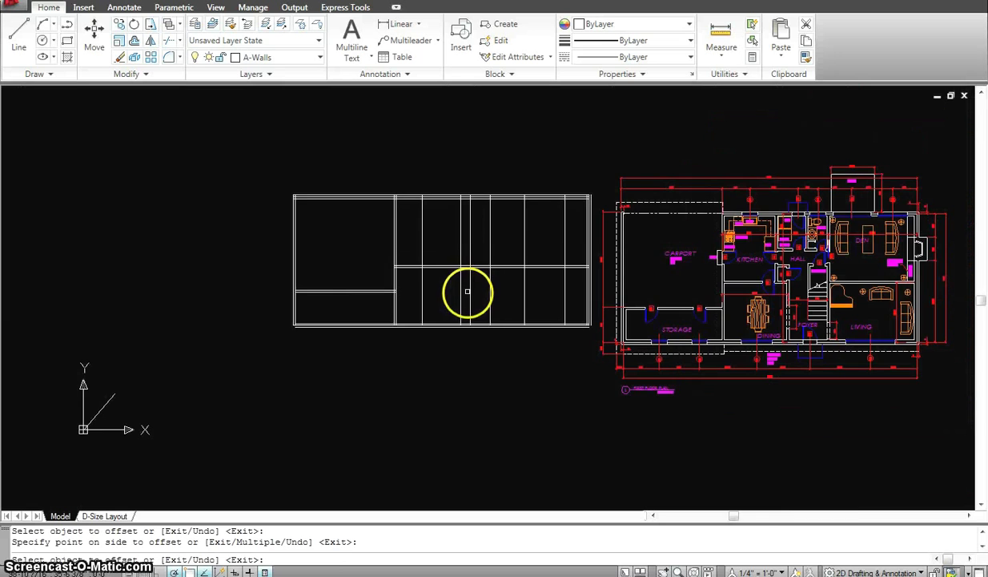
scroll(426, 296, "up", 2)
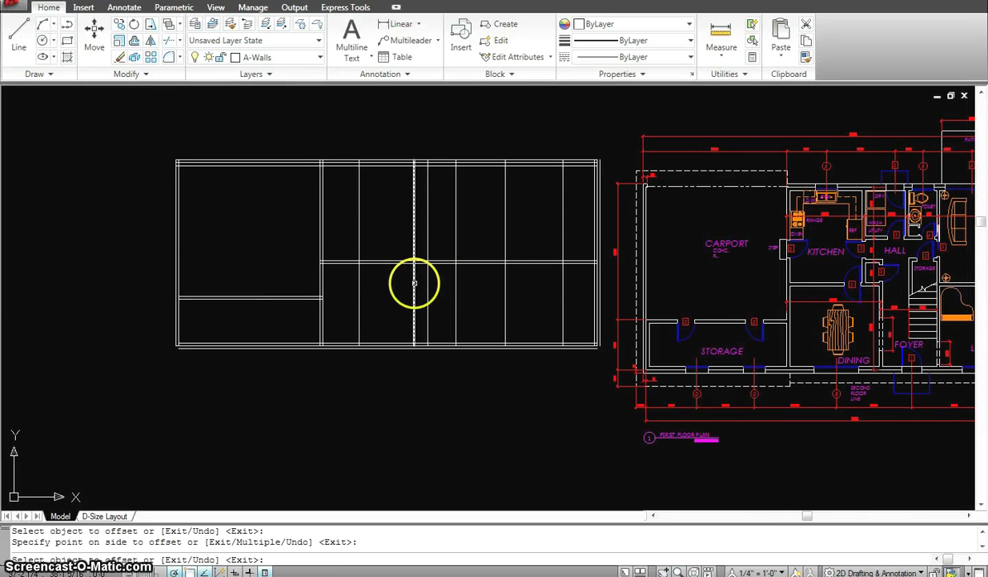
key("Escape")
key("Escape")
Offset the dining room's east wall line 6" to the west in the new plan.
scroll(428, 327, "up", 2)
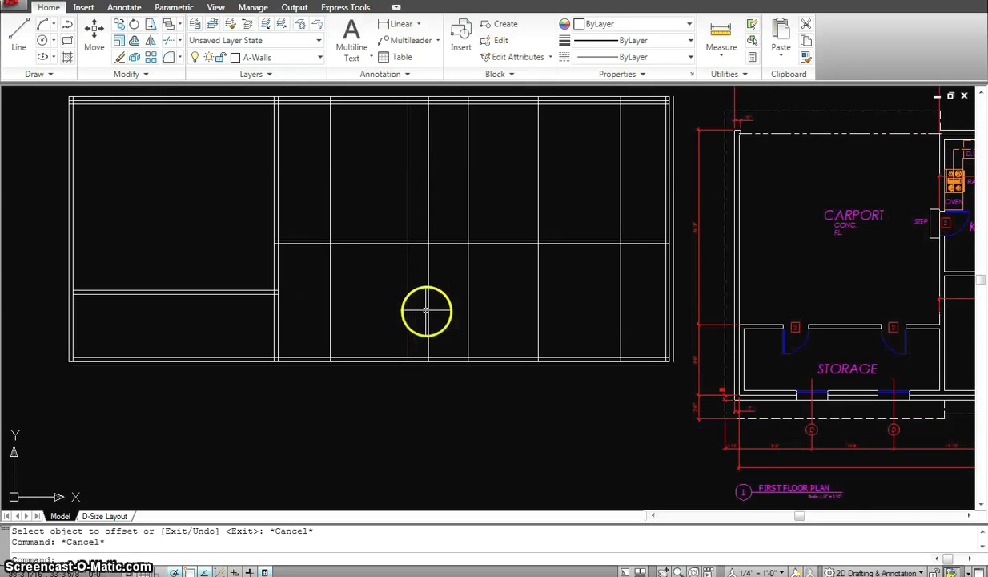
type("o")
key("Return")
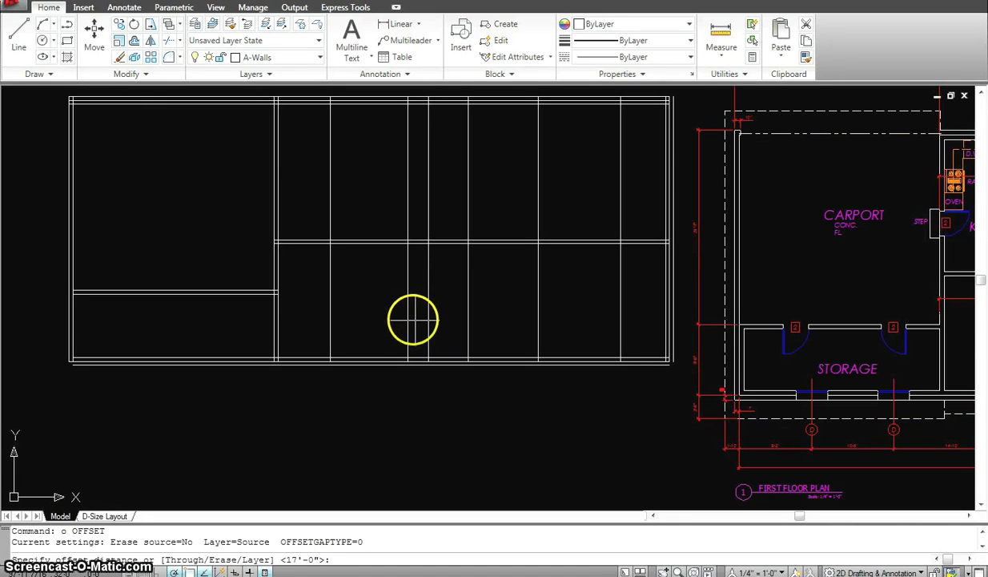
type("6")
key("Return")
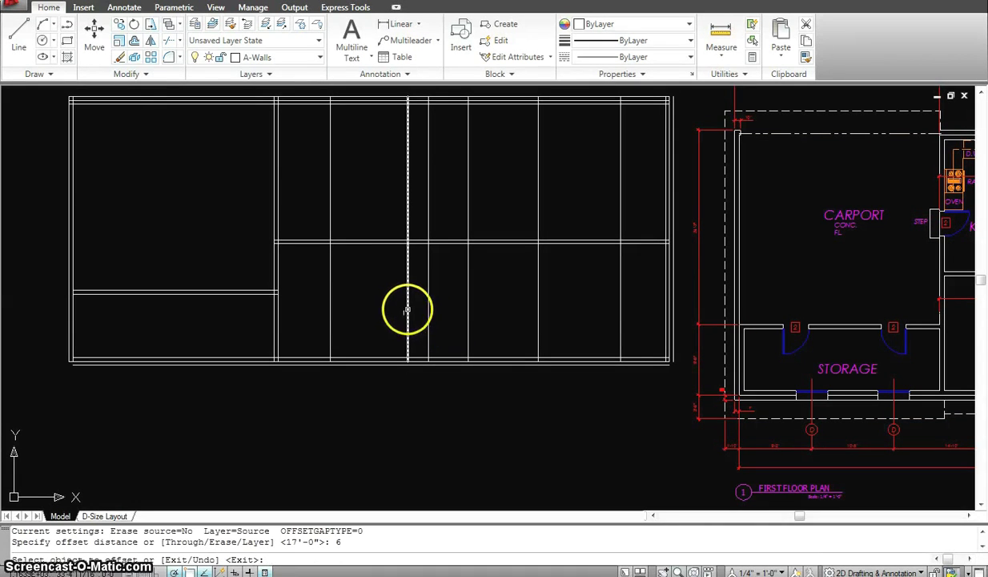
left_click(408, 309)
left_click(376, 309)
key("Escape")
scroll(408, 299, "up", 2)
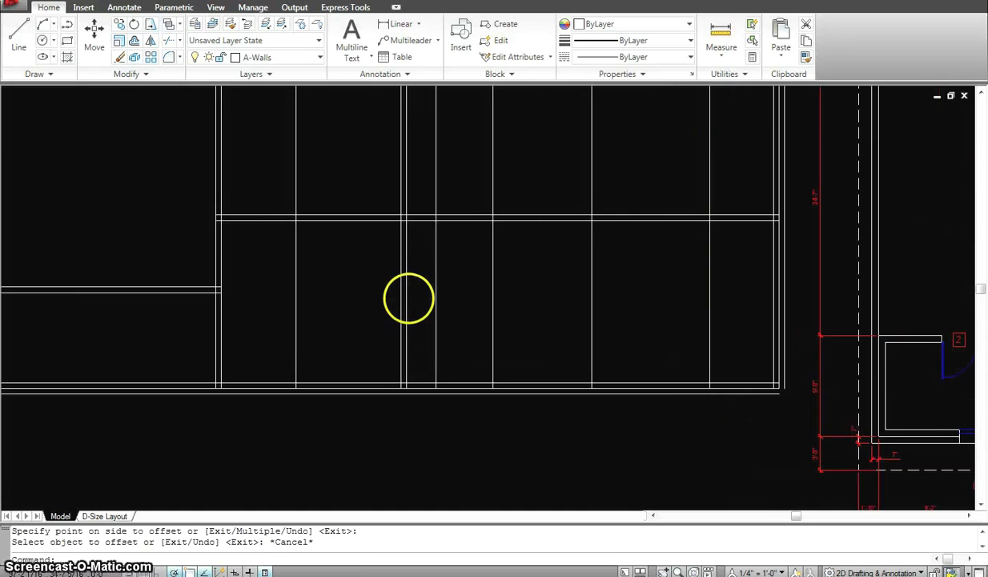
scroll(404, 302, "up", 3)
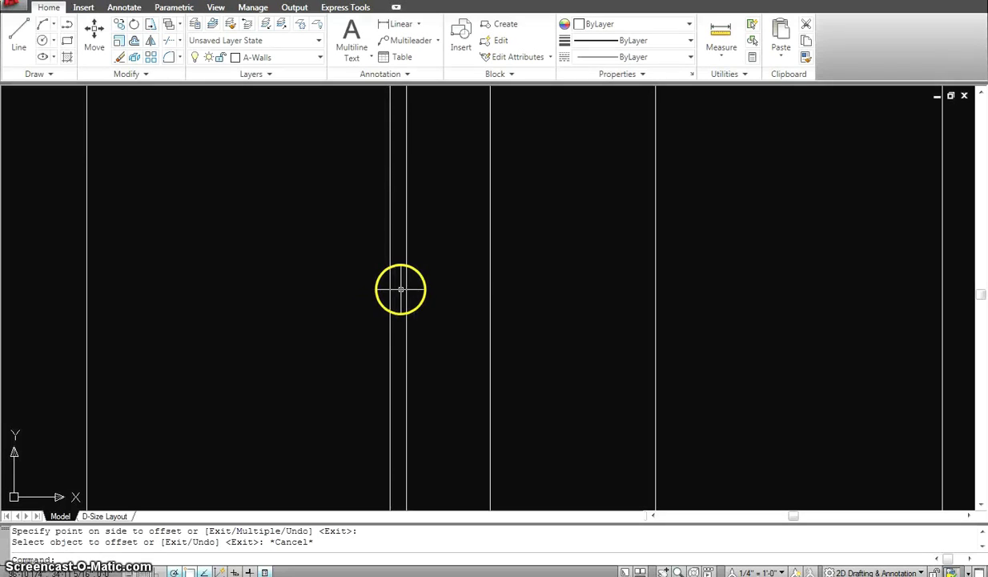
scroll(480, 270, "down", 2)
scroll(480, 270, "down", 5)
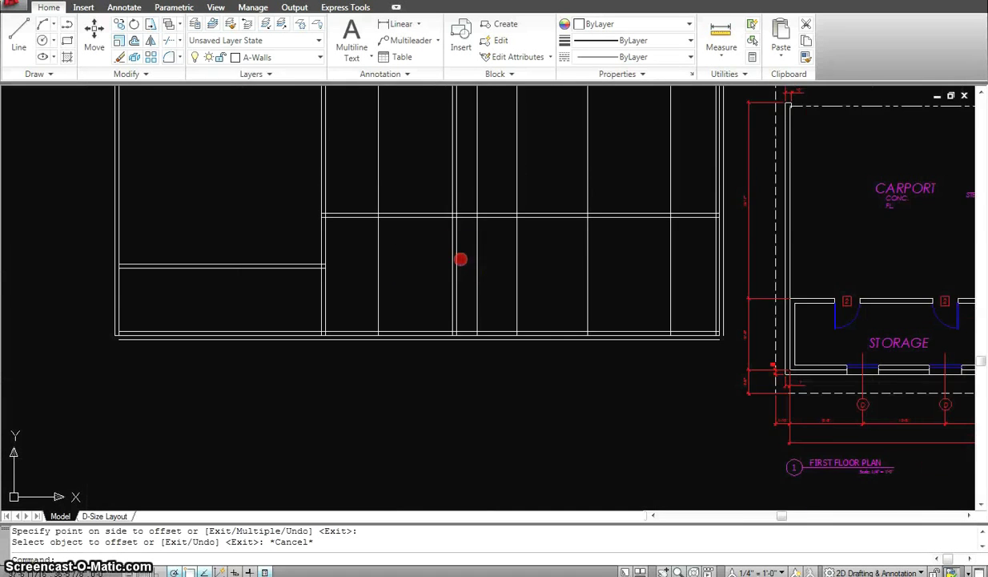
middle_click_drag(448, 302, 426, 327)
key("Escape")
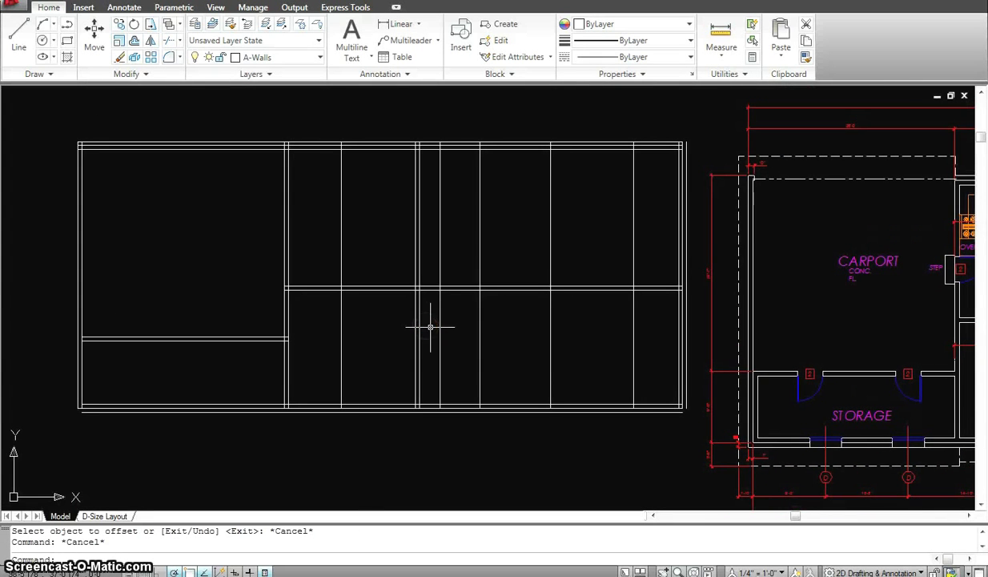
Trim both dining room east wall lines between the dining room's north wall and the exterior north wall.
key("Return")
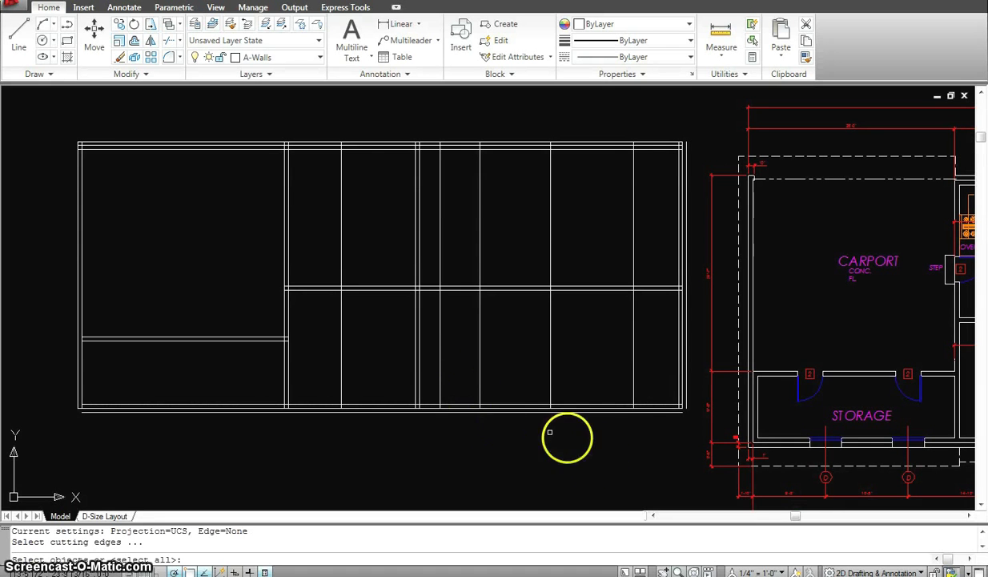
left_click(238, 124)
key("Return")
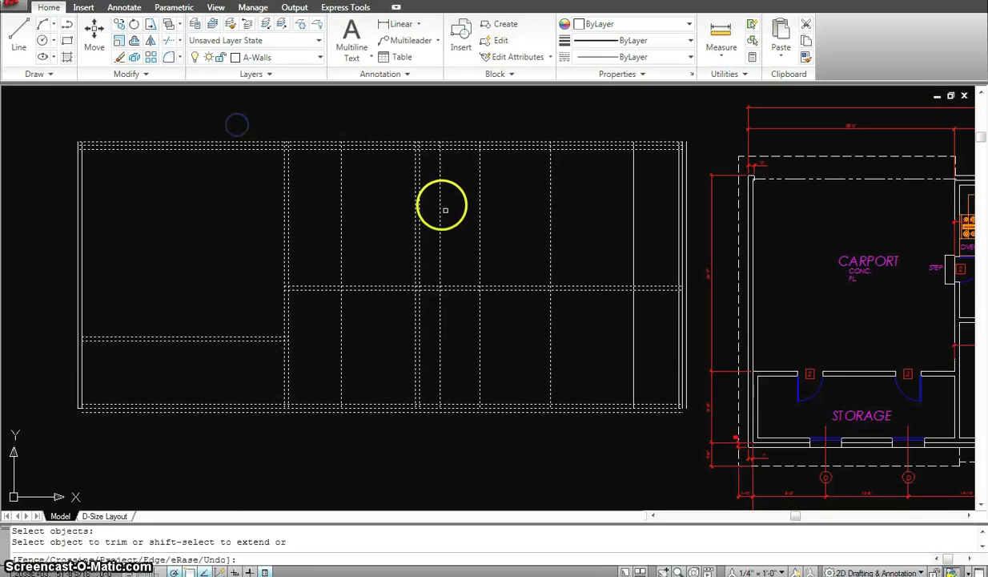
key("Escape")
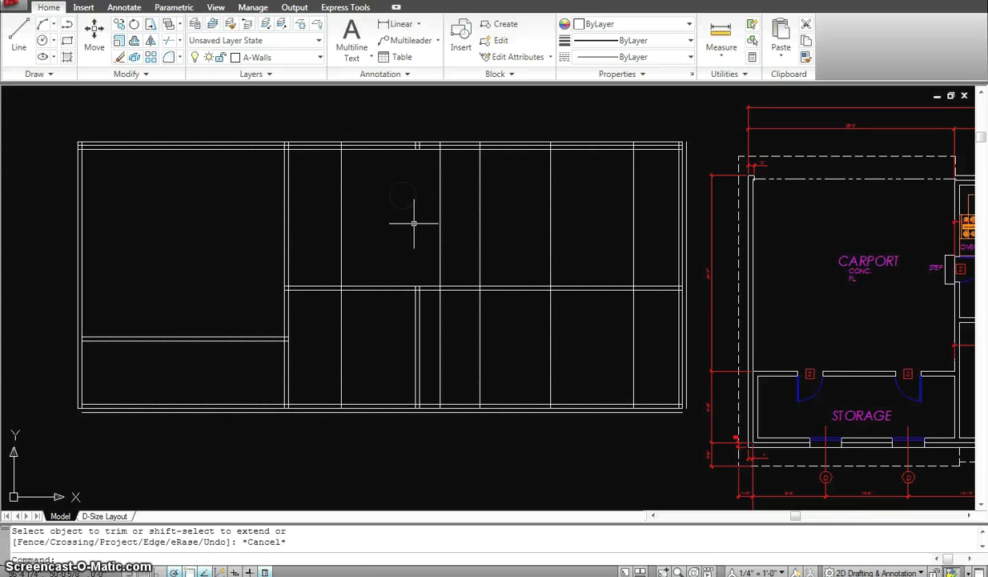
Trim the north openings' vertical centerlines south of the dining room's north wall, on both sides of its east wall, using the plan lines as cutting edges.
scroll(429, 250, "down", 2)
left_click(449, 274)
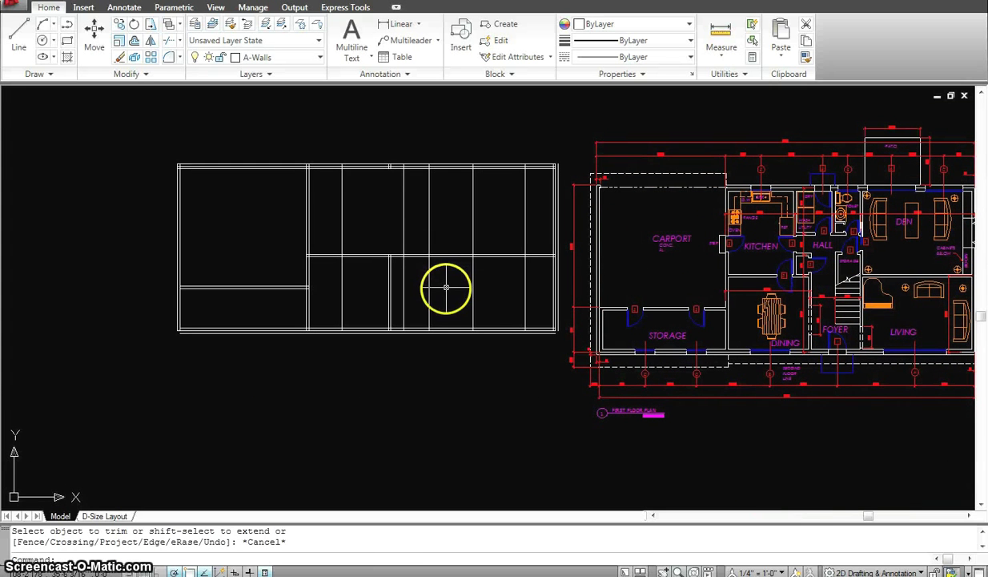
key("Return")
left_click(573, 378)
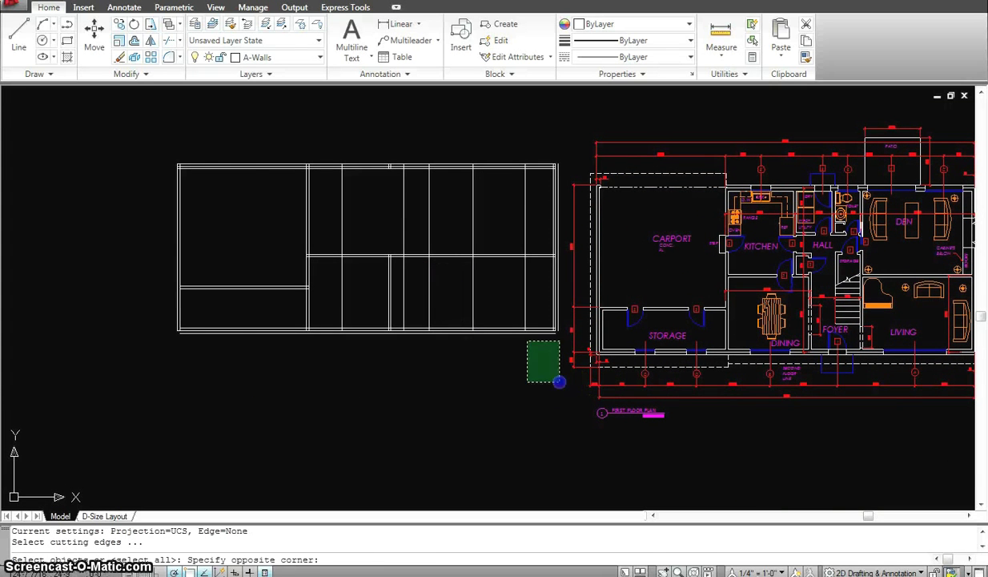
left_click(269, 138)
right_click(479, 257)
left_click(534, 294)
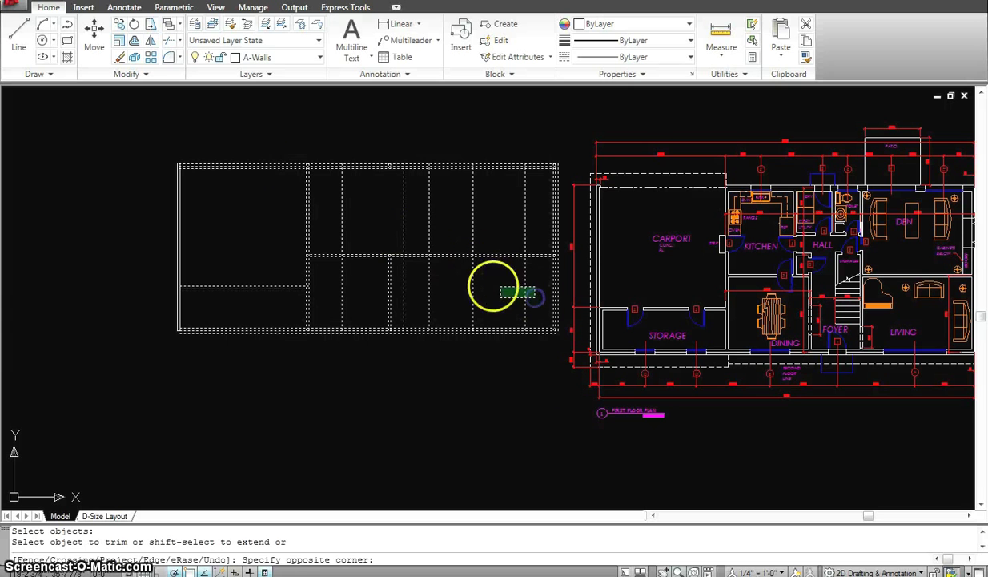
left_click(401, 291)
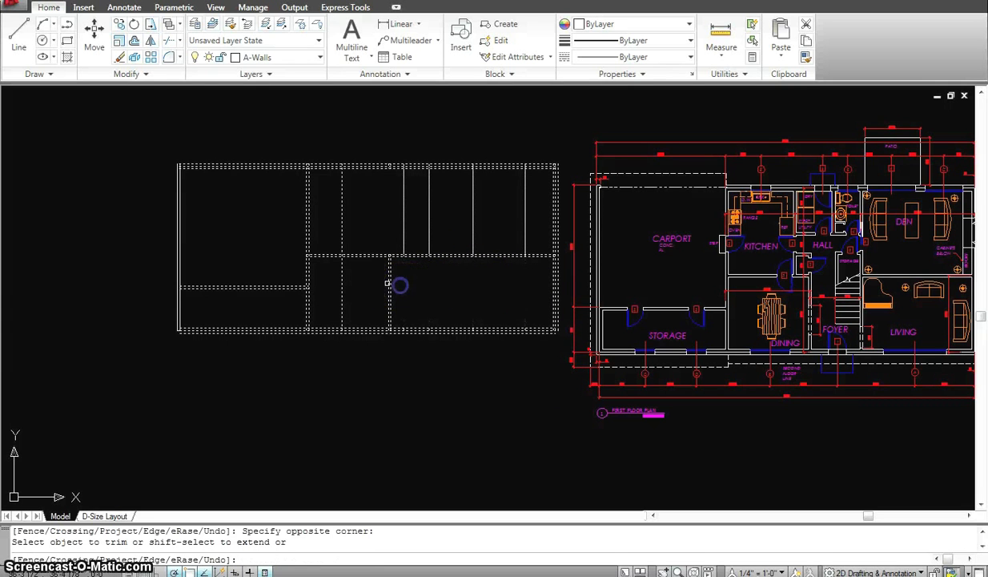
left_click(353, 285)
key("Escape")
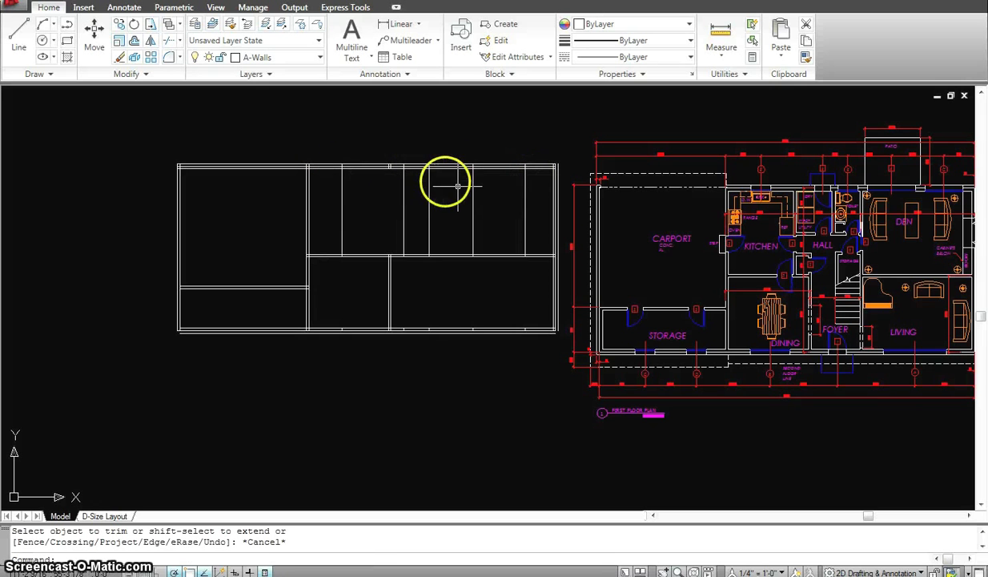
Examine the kitchen's width dimension in the existing floor plan.
middle_click_drag(617, 250, 513, 243)
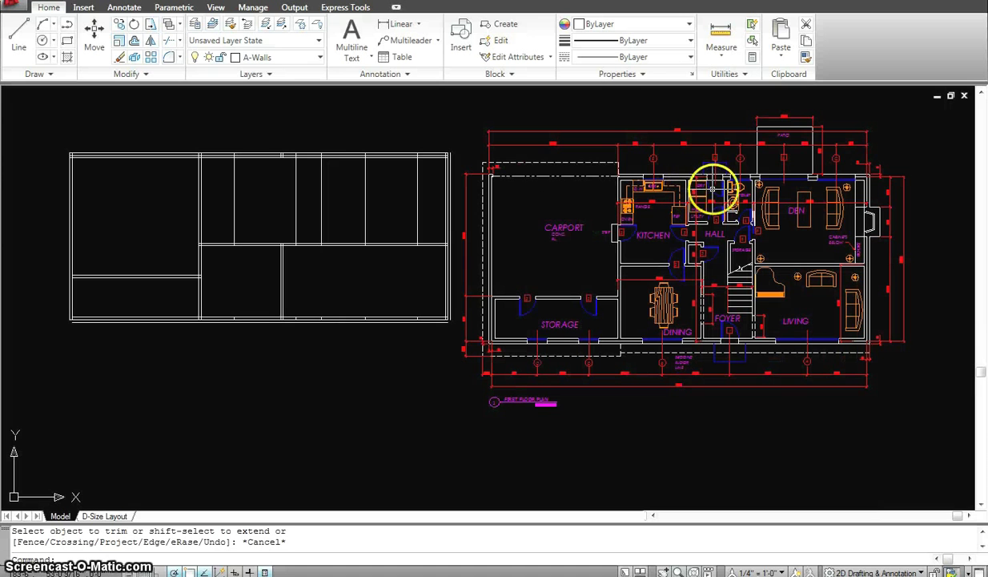
scroll(650, 174, "up", 3)
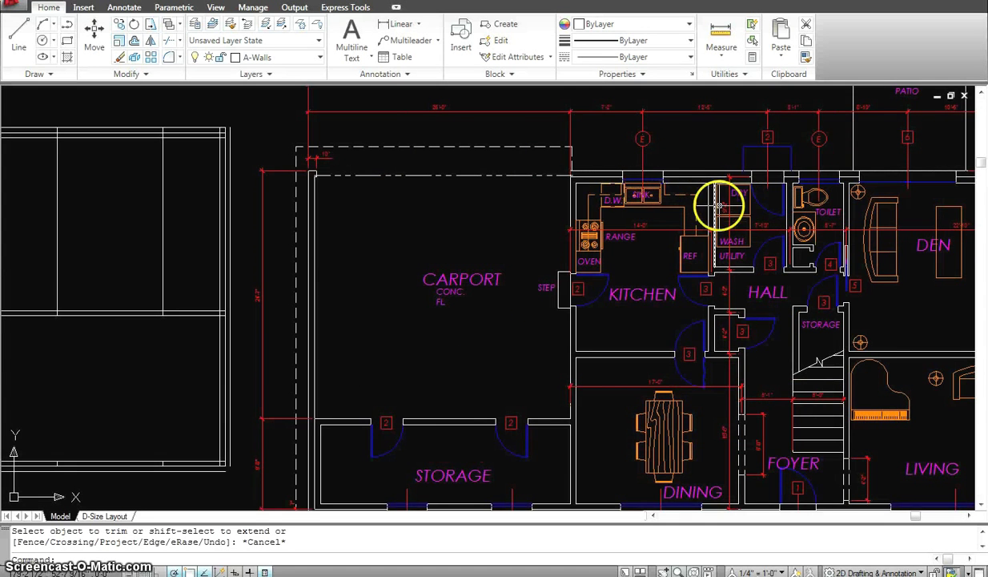
scroll(592, 231, "up", 2)
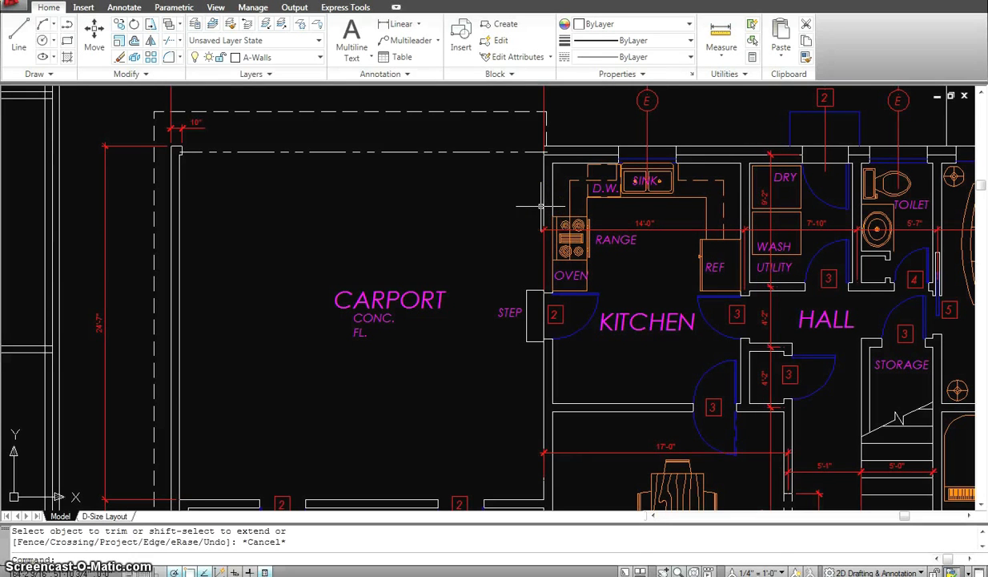
scroll(384, 186, "down", 2)
middle_click_drag(383, 186, 556, 207)
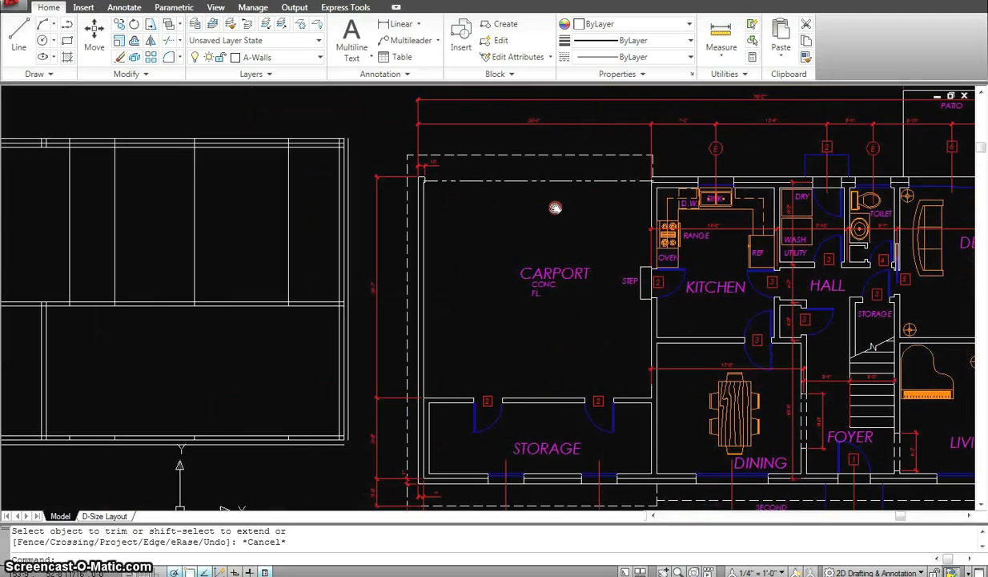
scroll(502, 217, "down", 2)
middle_click_drag(391, 210, 431, 222)
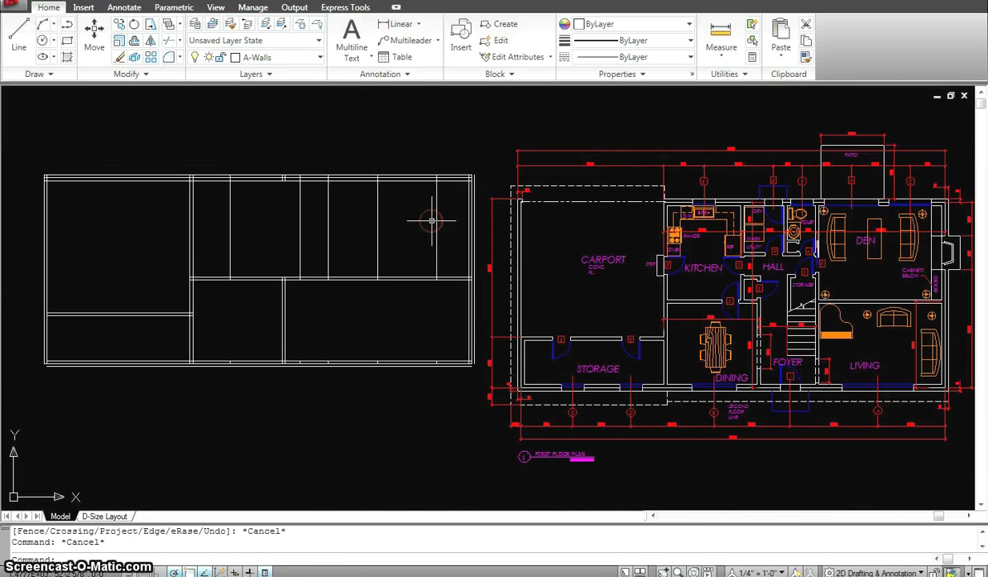
Offset the west line of the wall between the carport and kitchen 14' to the east.
key("Return")
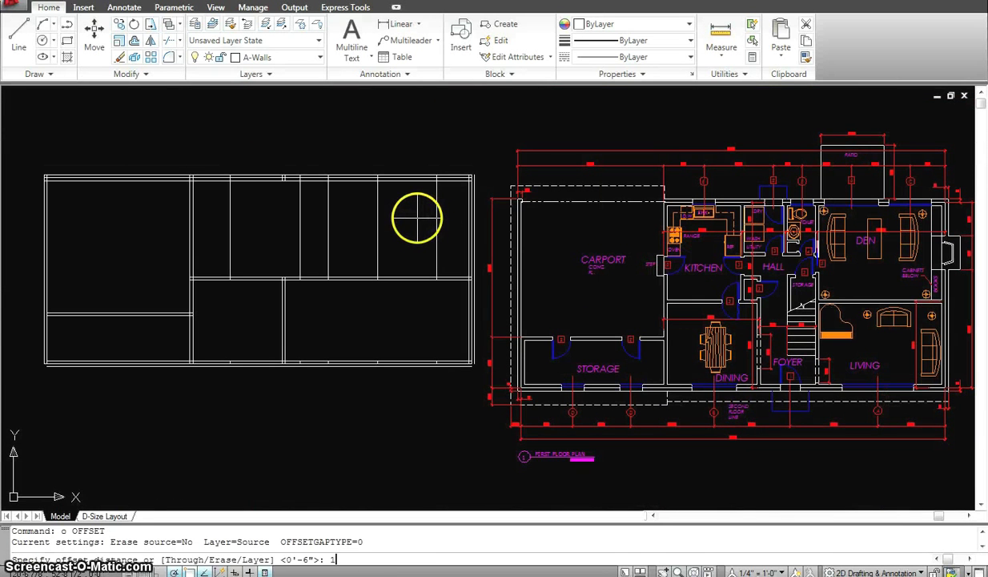
key("Return")
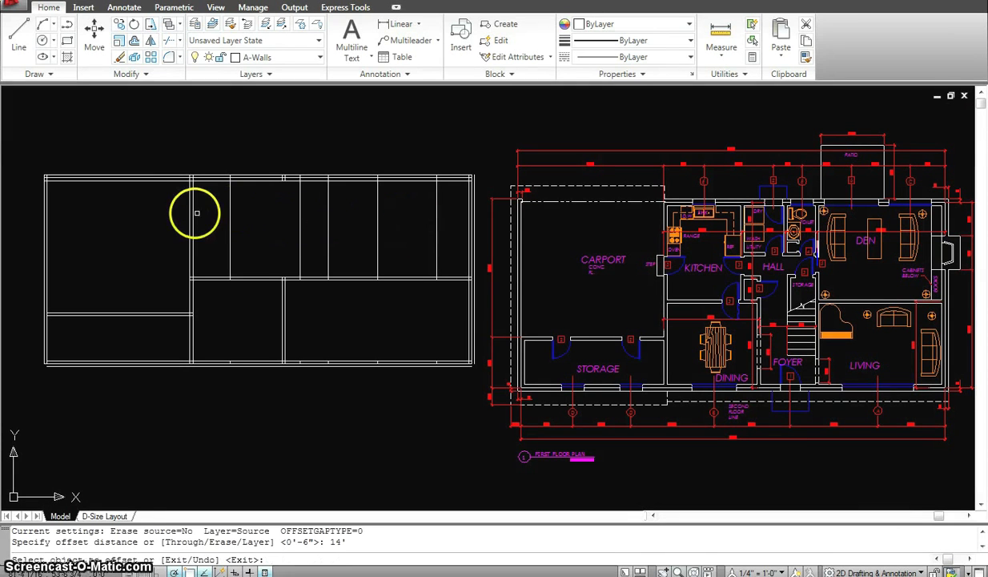
left_click(190, 210)
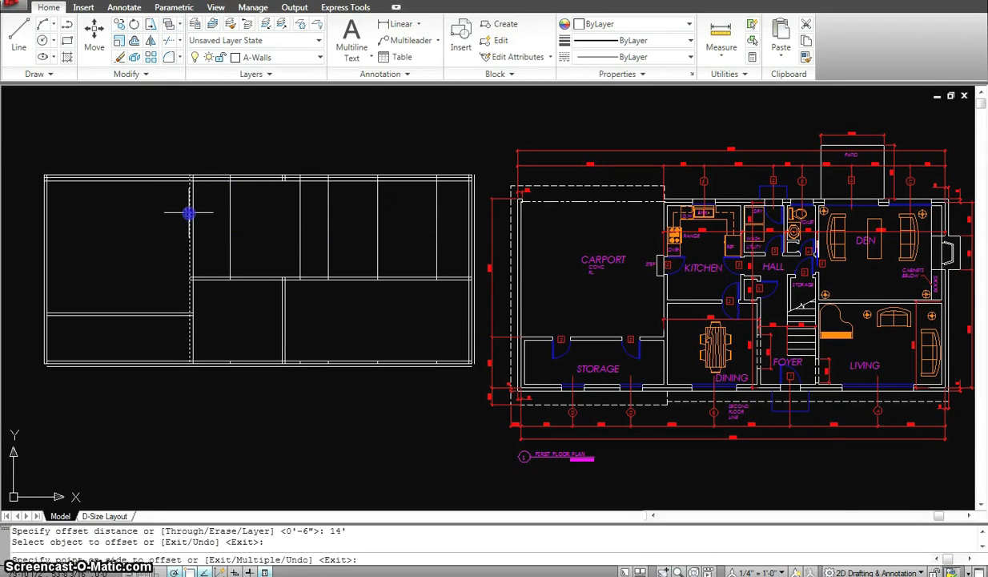
left_click(296, 223)
key("Escape")
Stretch the south end of the kitchen's new east wall line up to the wall between kitchen and dining room.
left_click(269, 225)
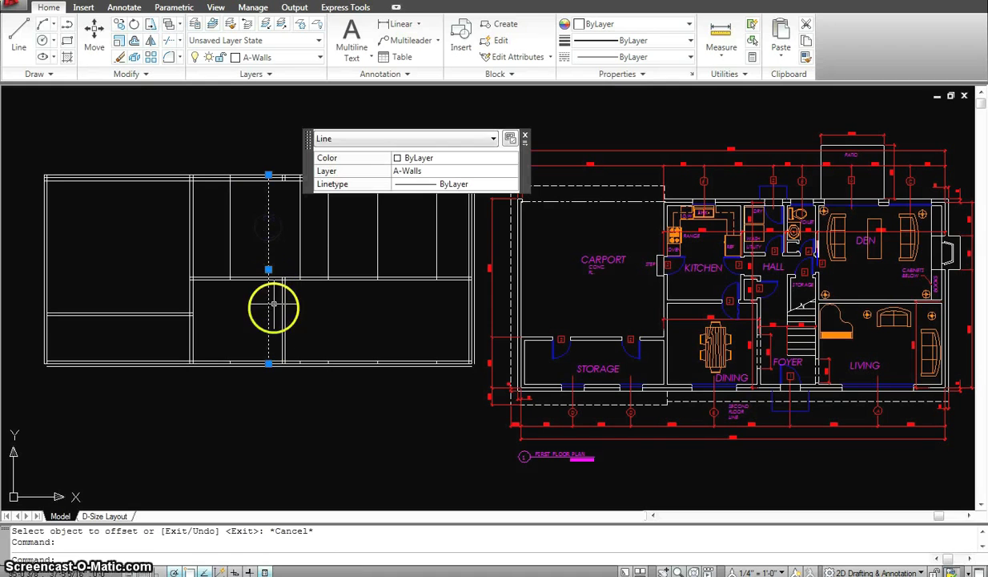
left_click(268, 362)
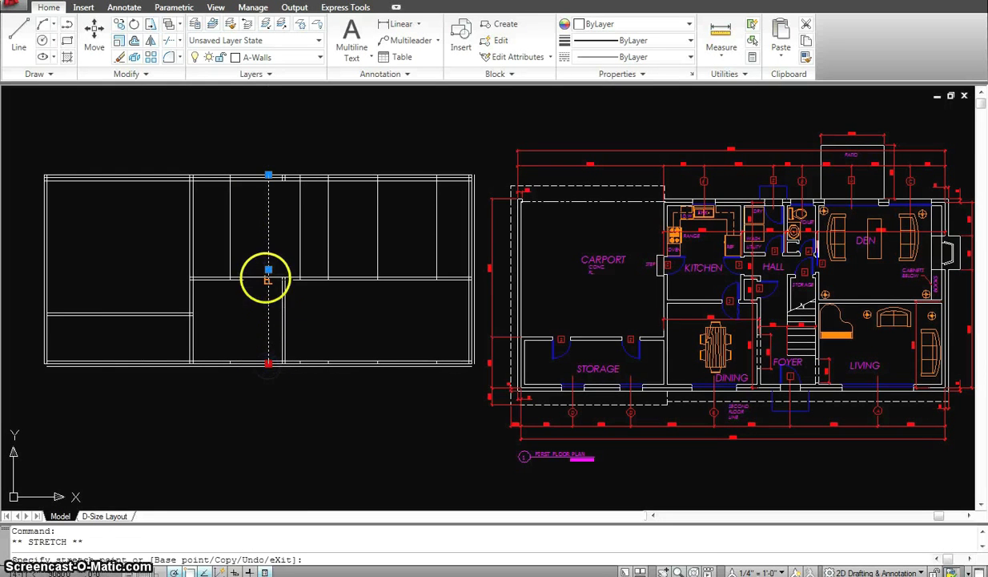
key("Escape")
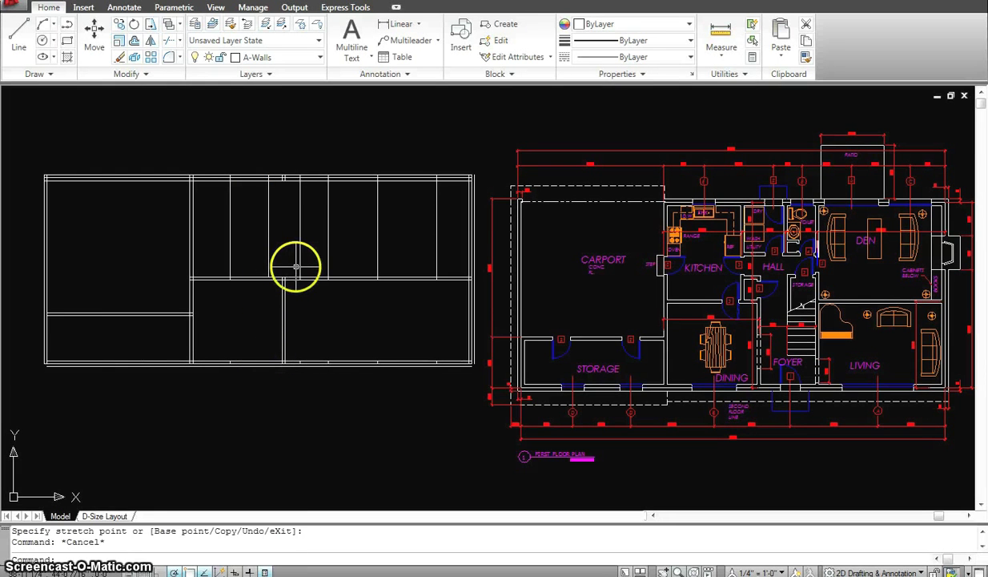
Offset the kitchen's east wall line 6" to the west.
type("o")
key("Return")
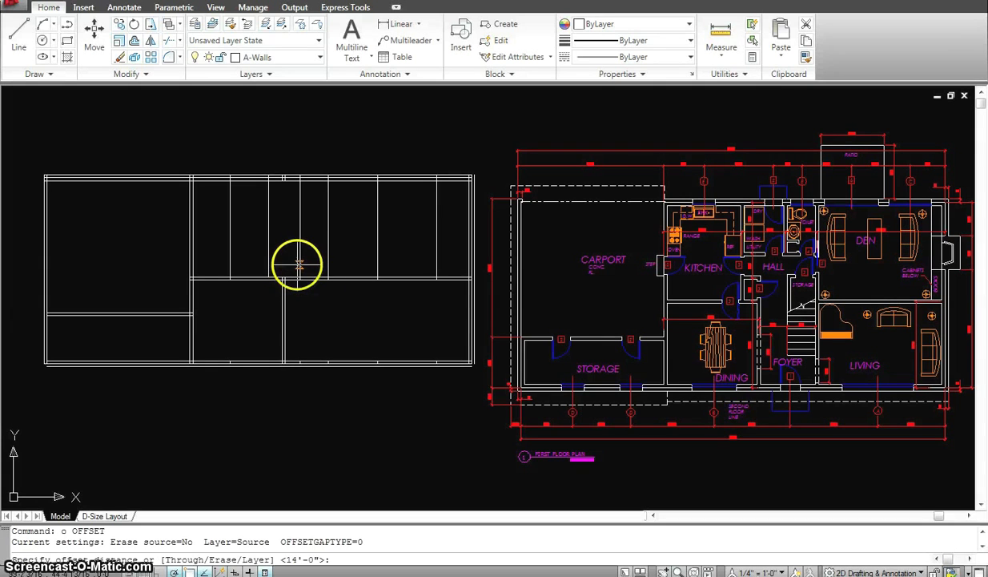
type("6")
key("Return")
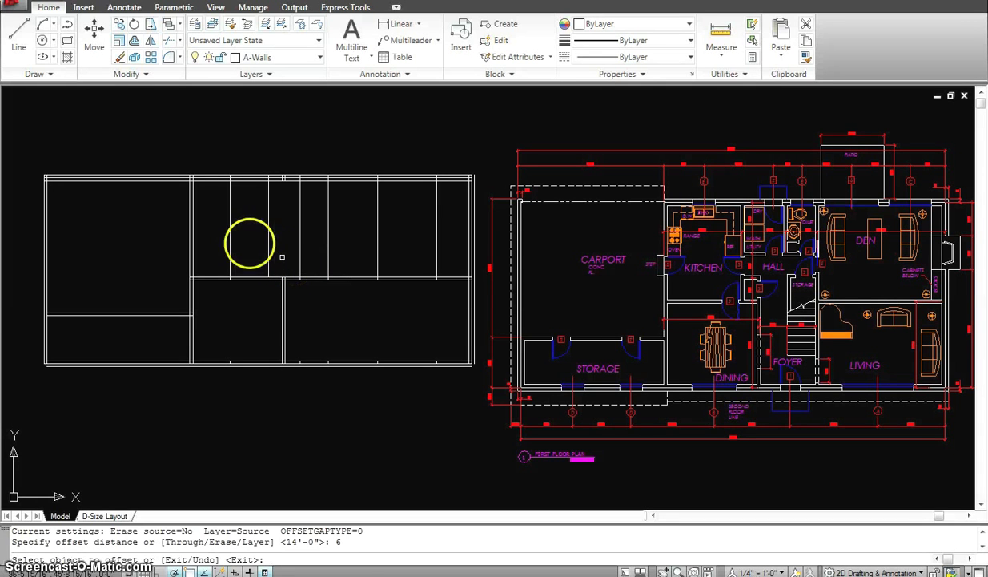
left_click(268, 235)
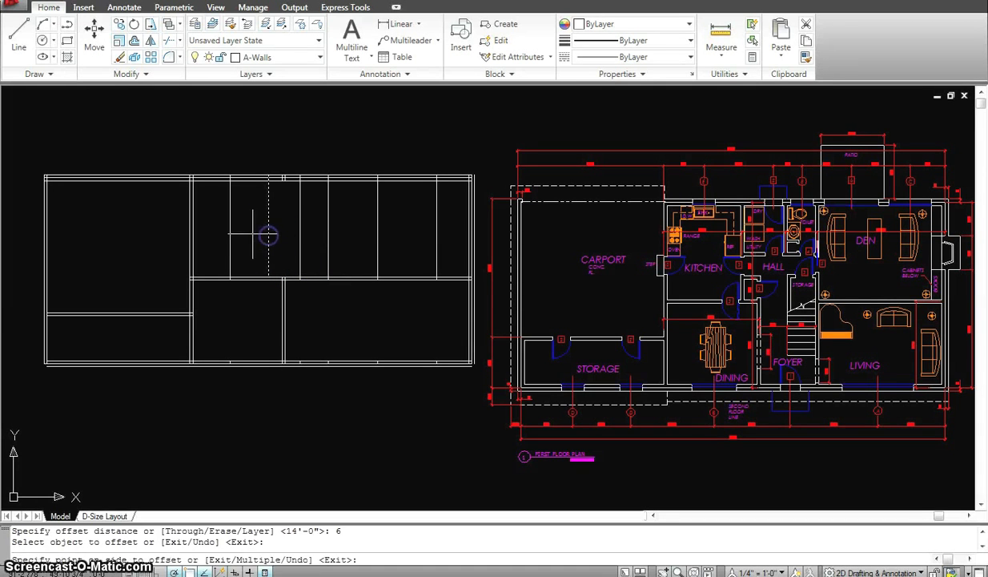
left_click(252, 233)
key("Escape")
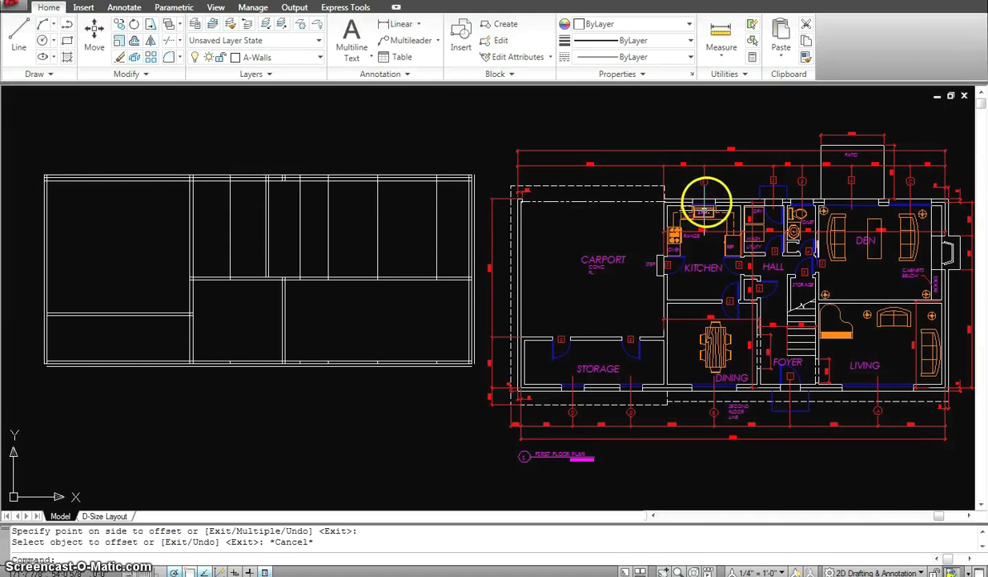
Measure the width of the kitchen window opening above the sink in the existing floor plan.
scroll(704, 205, "up", 5)
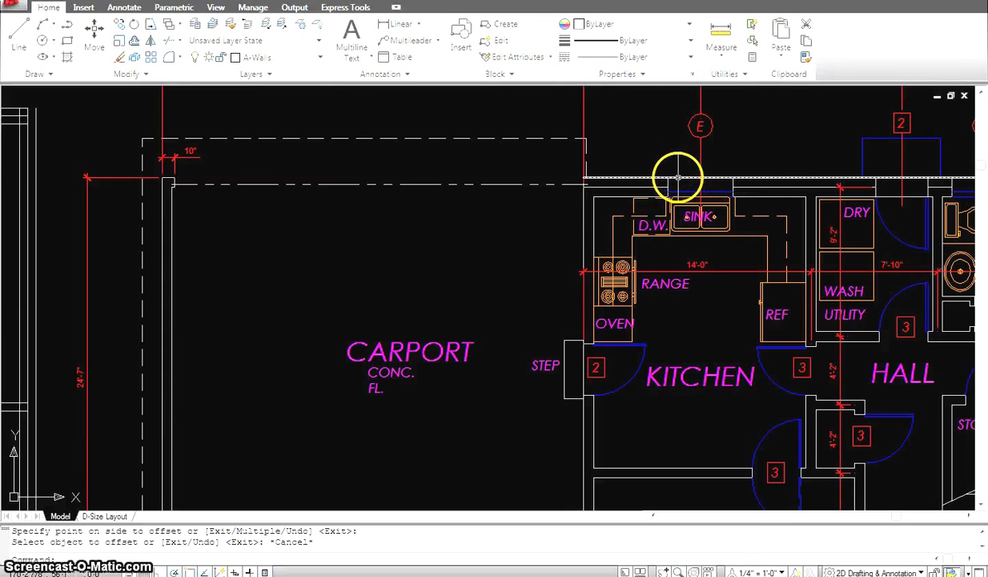
key("Return")
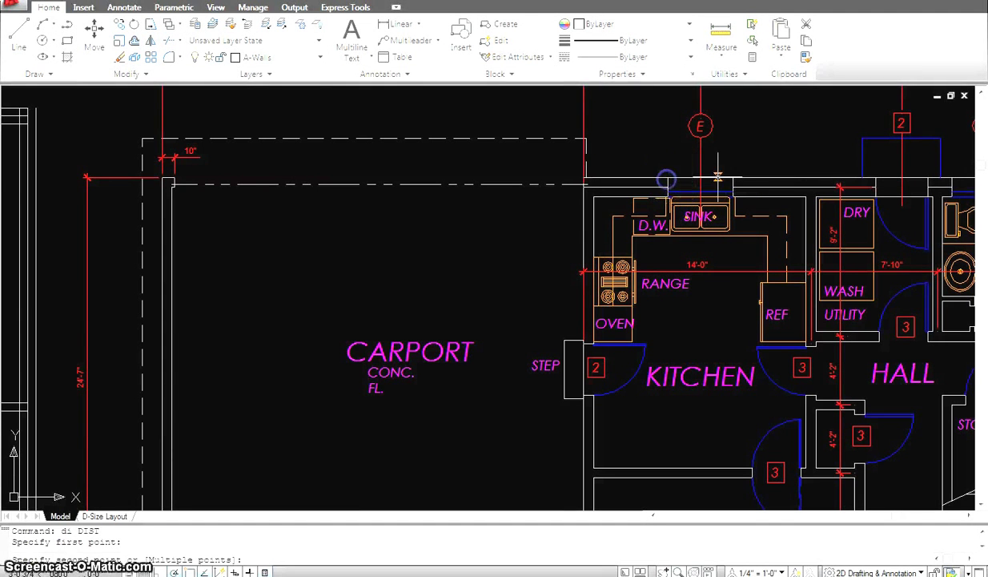
left_click(669, 178)
left_click(735, 178)
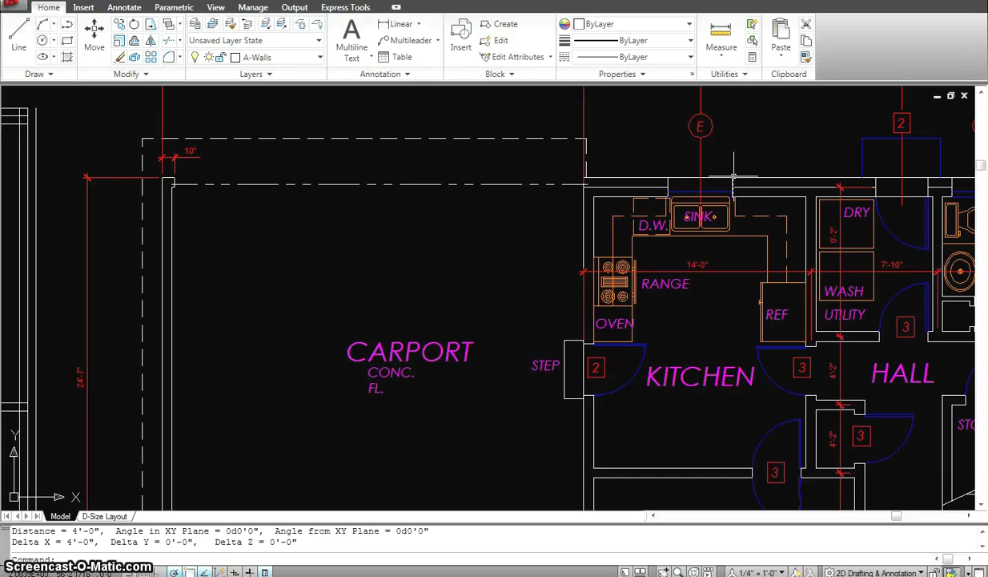
key("Escape")
scroll(321, 210, "down", 5)
middle_click_drag(304, 221, 364, 231)
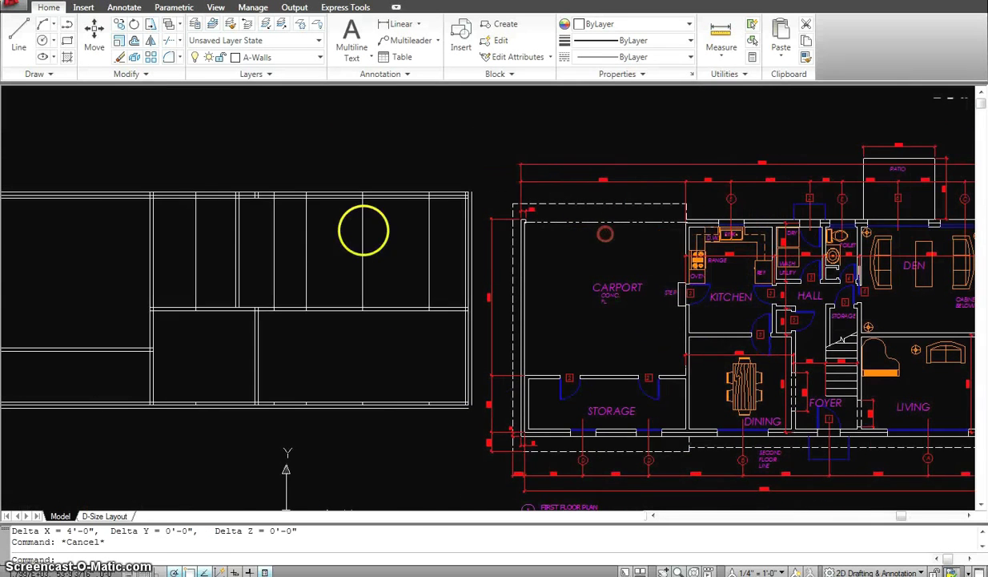
scroll(231, 231, "up", 3)
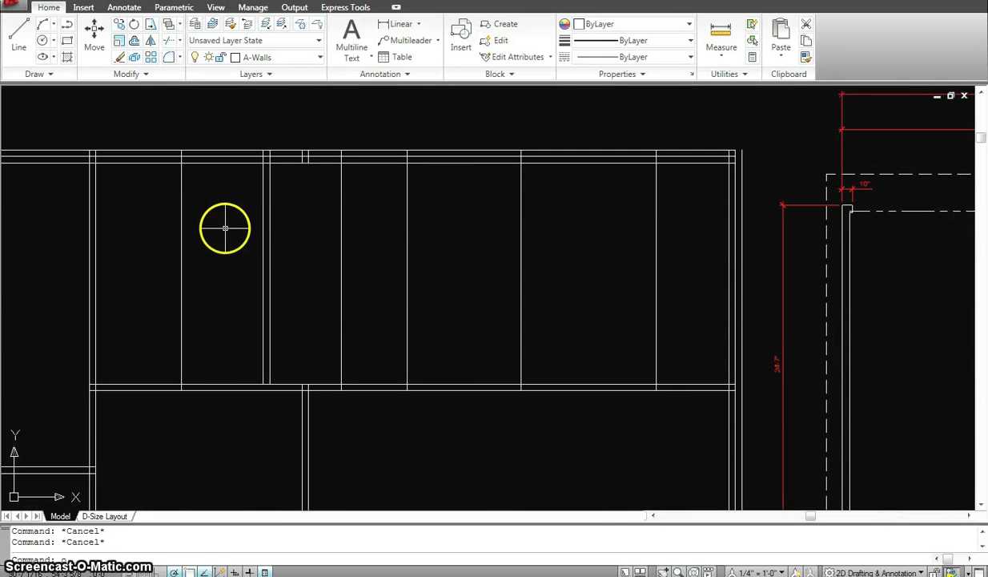
Offset the kitchen window's centre line 2' to the east and 2' to the west.
key("Return")
type("2'")
key("Return")
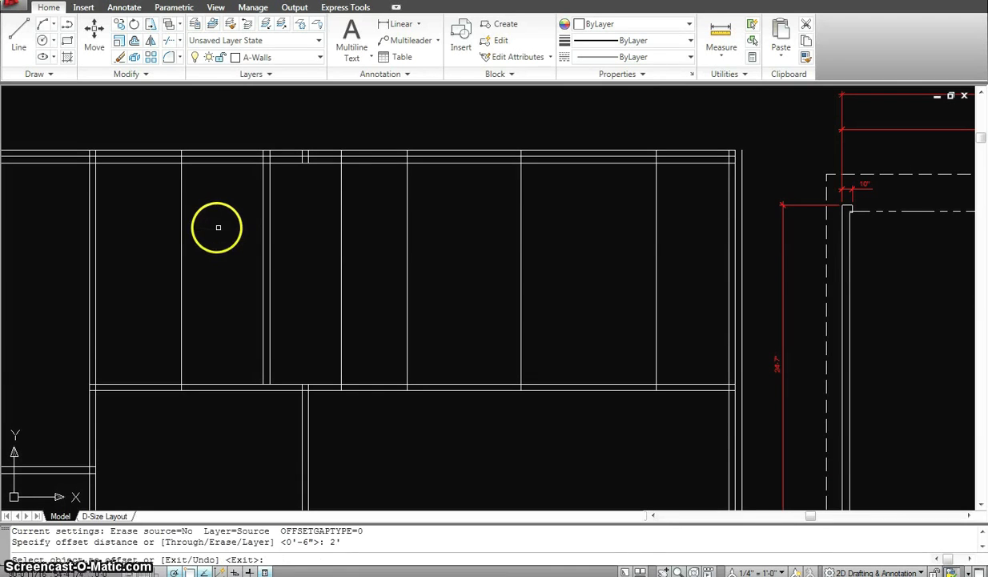
left_click(178, 219)
left_click(268, 218)
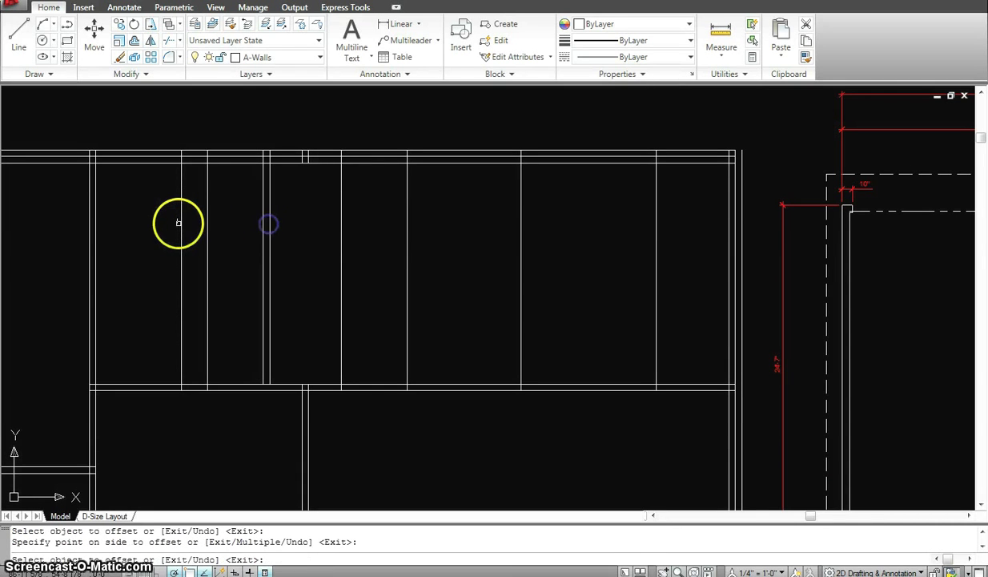
left_click(181, 222)
left_click(138, 218)
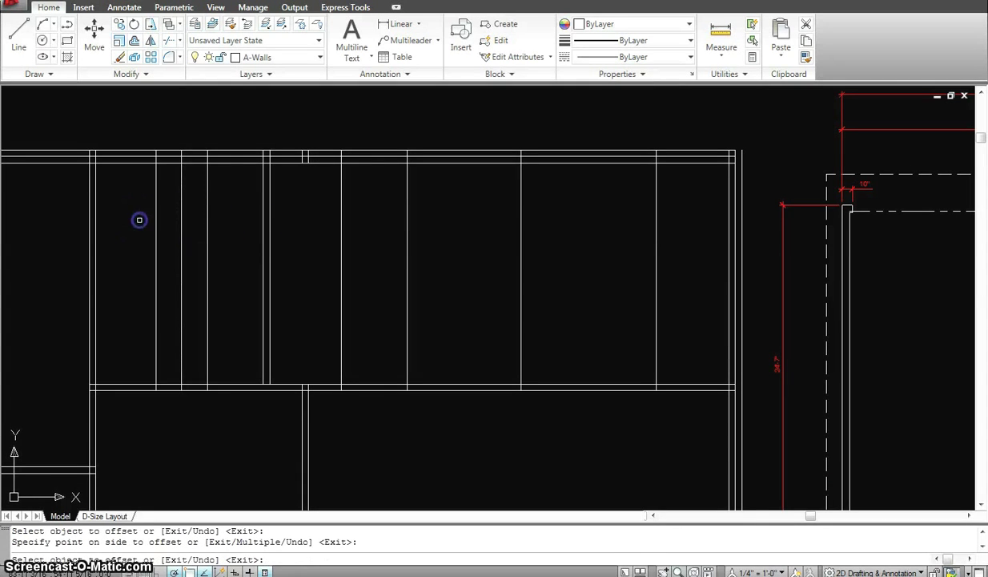
key("Escape")
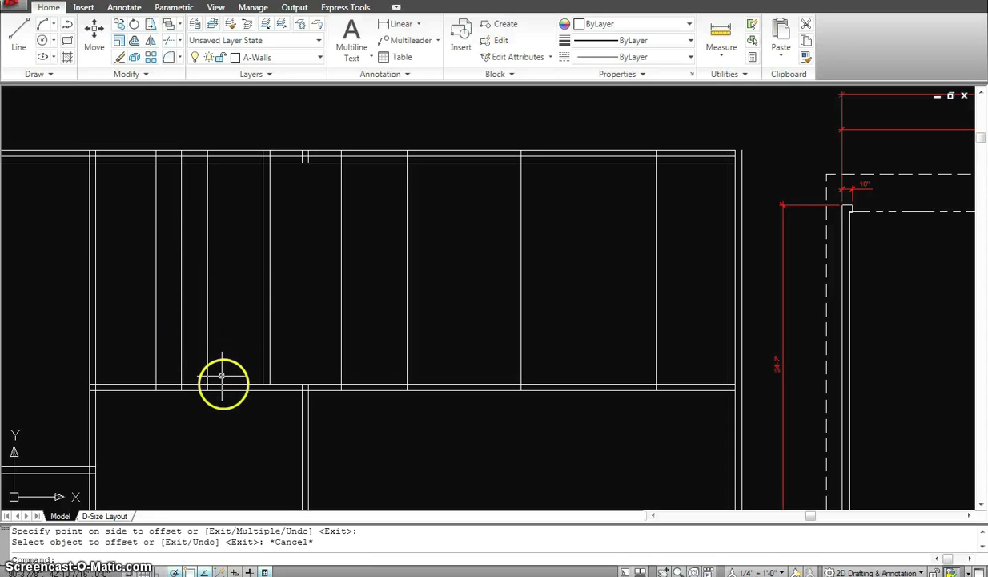
type("tr")
key("Return")
left_click(232, 463)
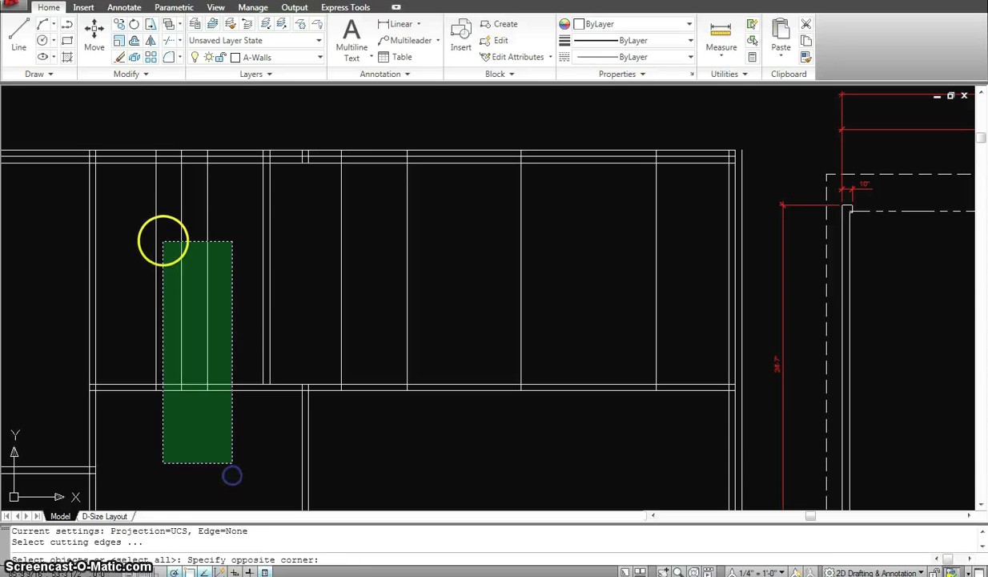
left_click(135, 141)
left_click(227, 235)
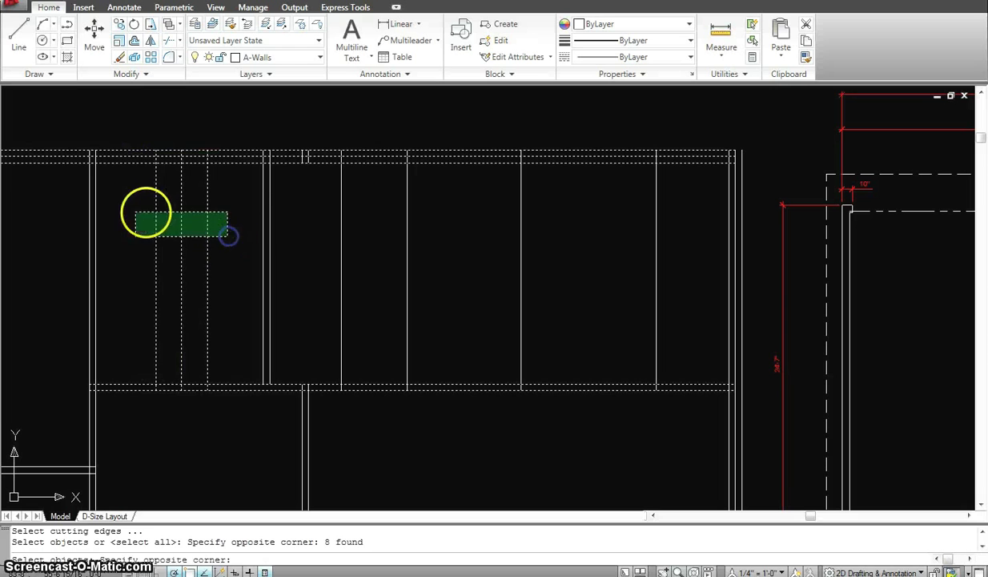
left_click(135, 211)
key("Escape")
Trim the three kitchen window lines between the north exterior wall and the wall between kitchen and dining room.
key("Return")
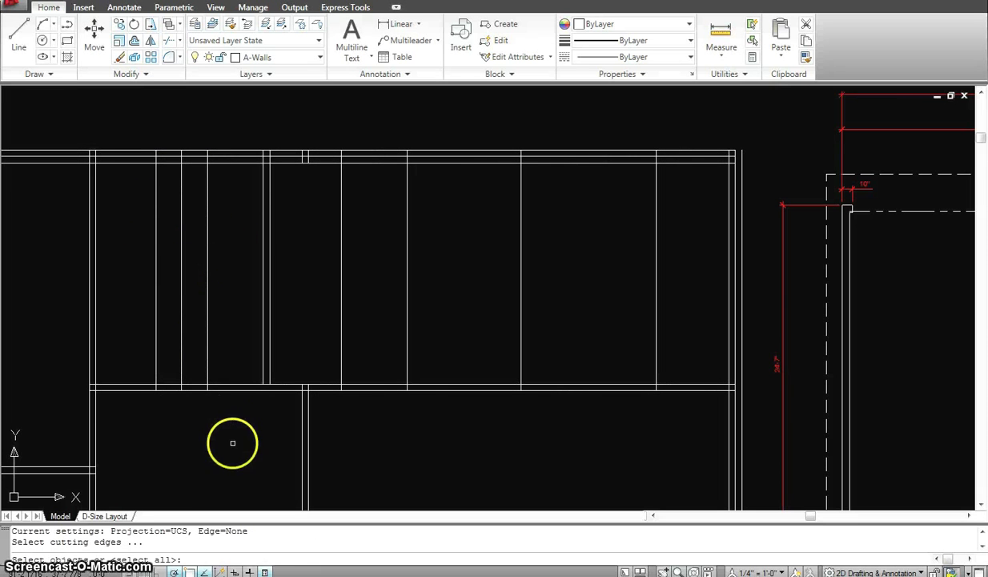
left_click(234, 443)
left_click(135, 133)
key("Return")
left_click(236, 245)
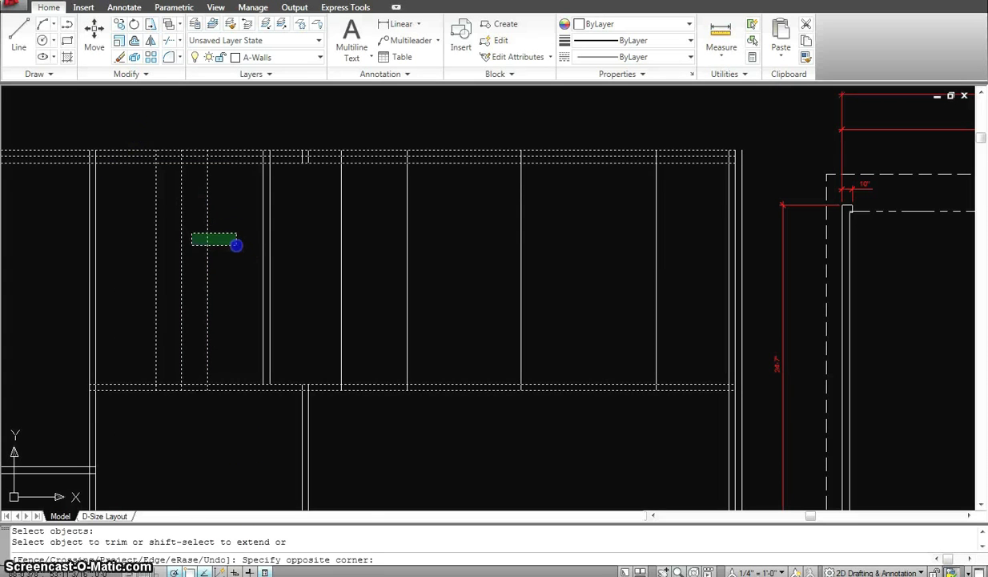
left_click(139, 223)
key("Escape")
Erase the three leftover window line pieces inside the wall between kitchen and dining room.
left_click(139, 326)
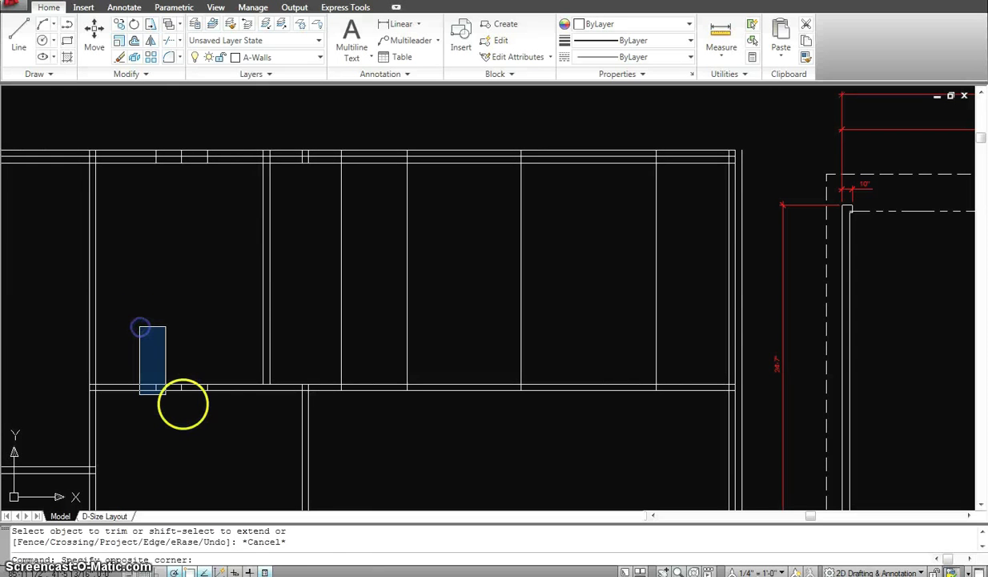
left_click(227, 430)
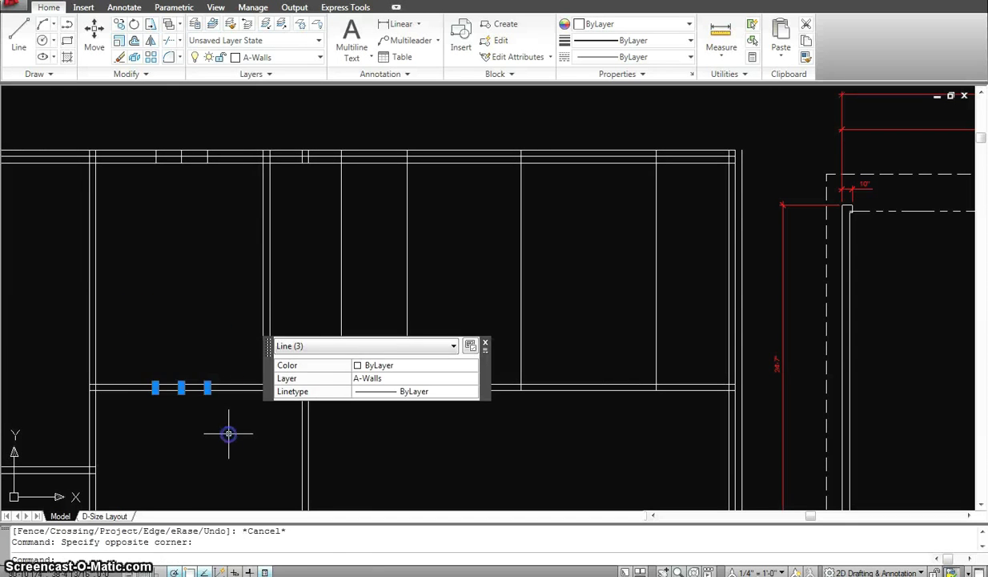
key("Delete")
Offset the east line of the kitchen's east wall 7'10" to the east for the utility room's far wall.
scroll(294, 294, "down", 4)
mouse_move(360, 318)
middle_mouse_down()
mouse_move(313, 290)
mouse_move(285, 289)
middle_mouse_up()
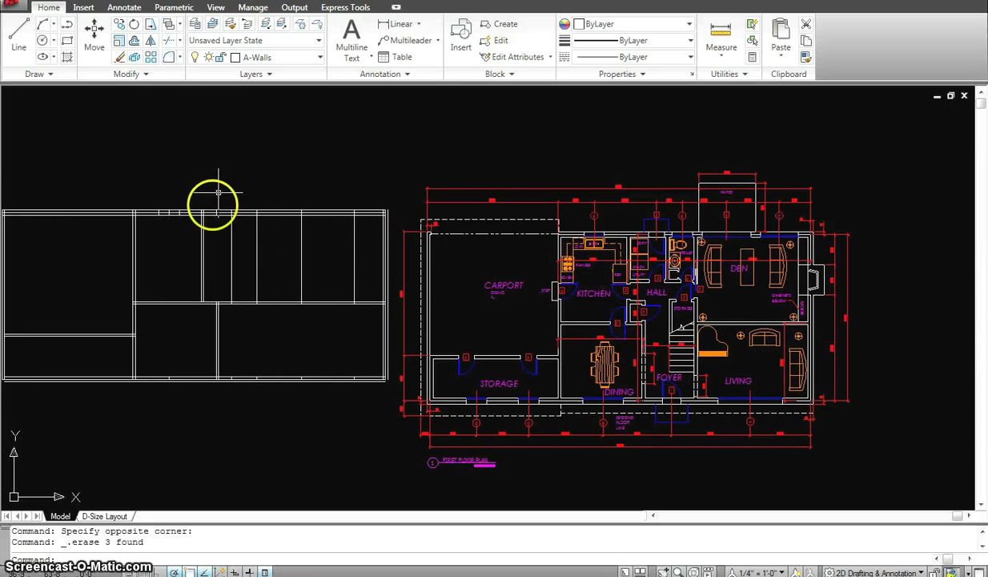
scroll(648, 266, "up", 5)
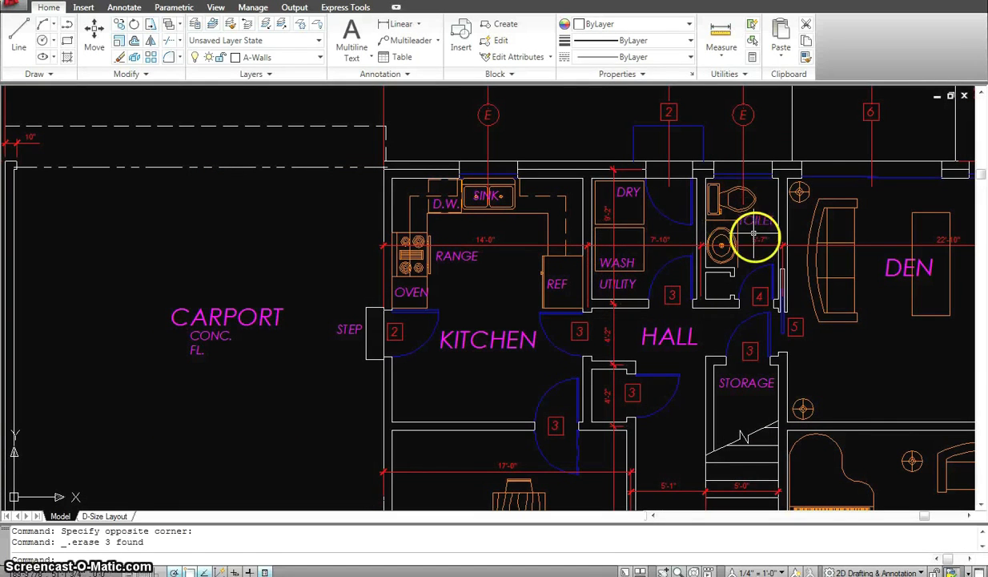
scroll(519, 268, "down", 2)
middle_click_drag(433, 268, 797, 272)
key("Escape")
key("Escape")
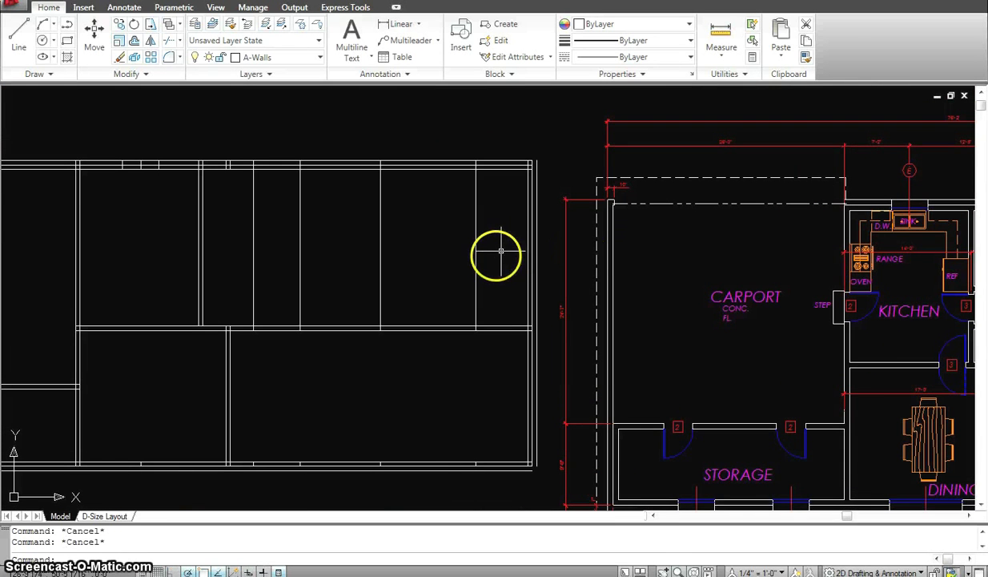
type("o")
key("Return")
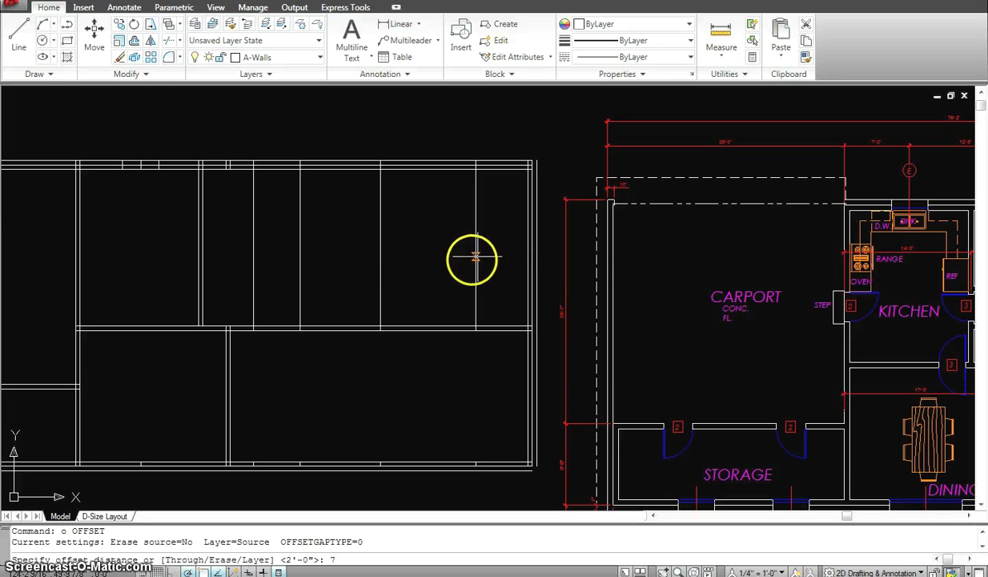
type("7'10")
key("Return")
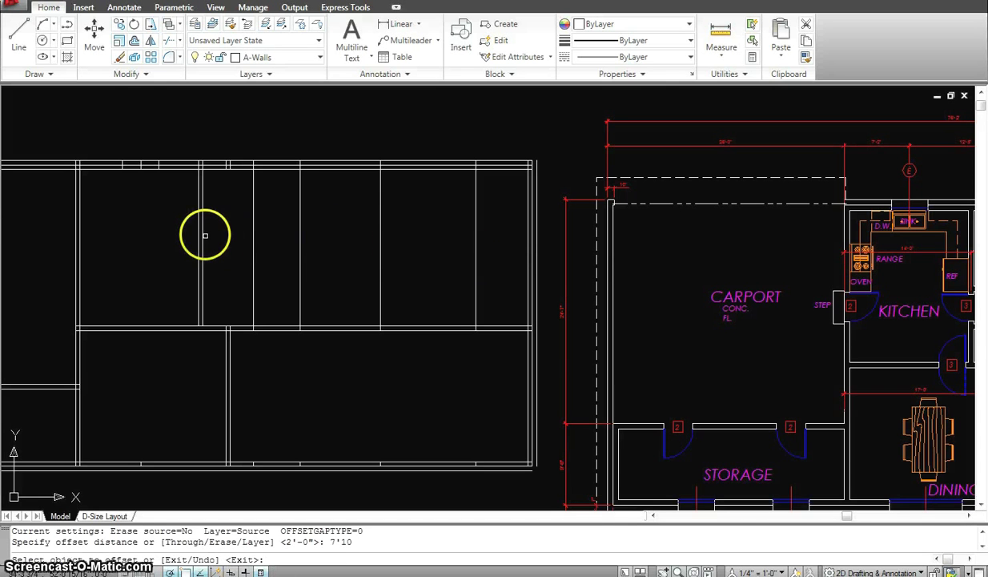
left_click(206, 235)
left_click(327, 237)
key("Escape")
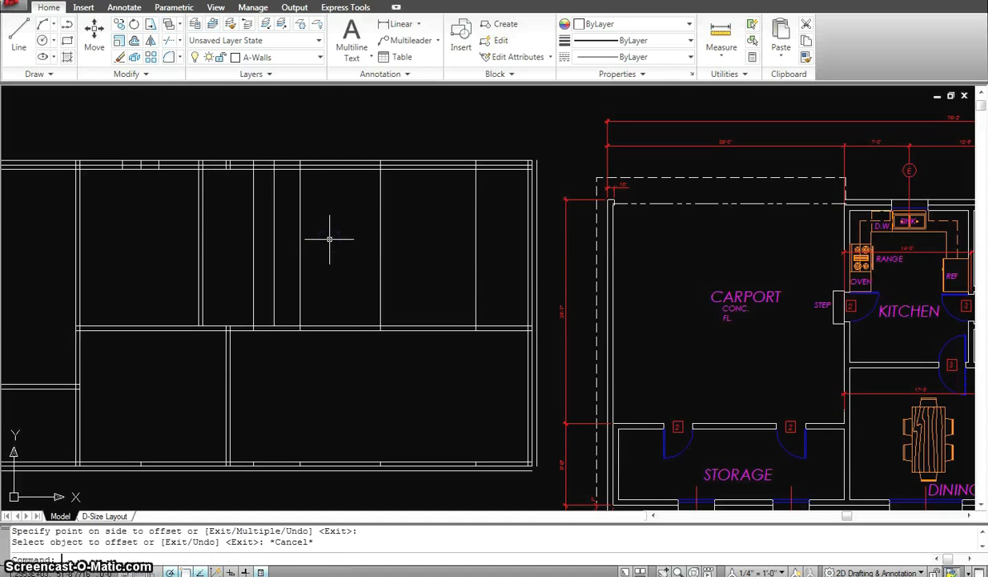
Offset the new wall line between utility room and toilet 6" to the east.
type("o")
key("Return")
type("6")
key("Return")
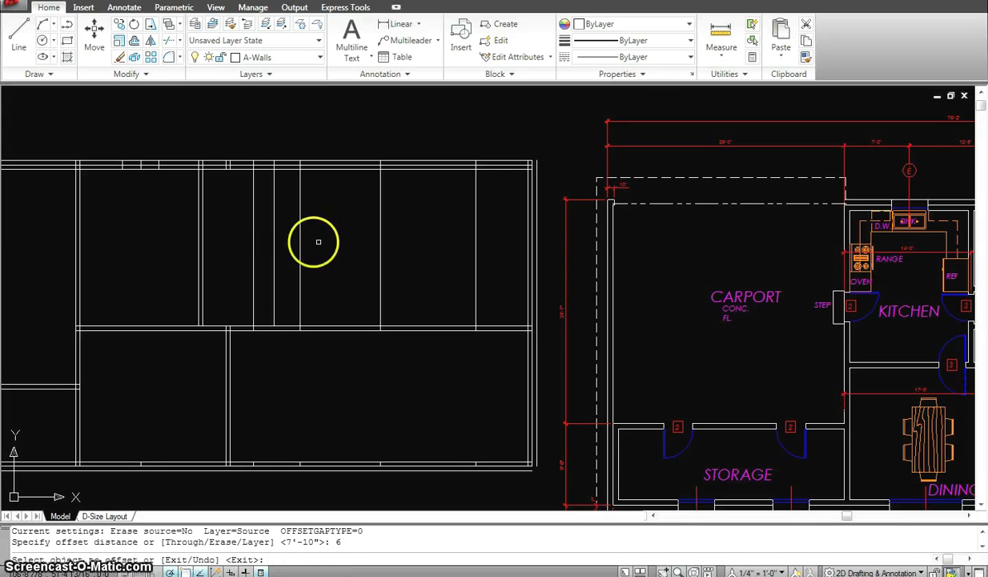
left_click(274, 233)
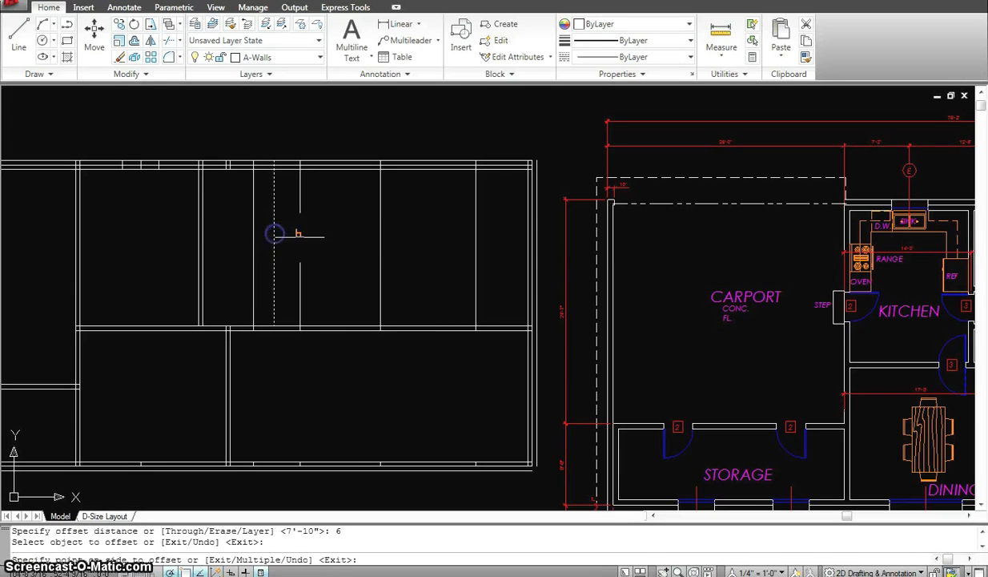
left_click(293, 232)
key("Escape")
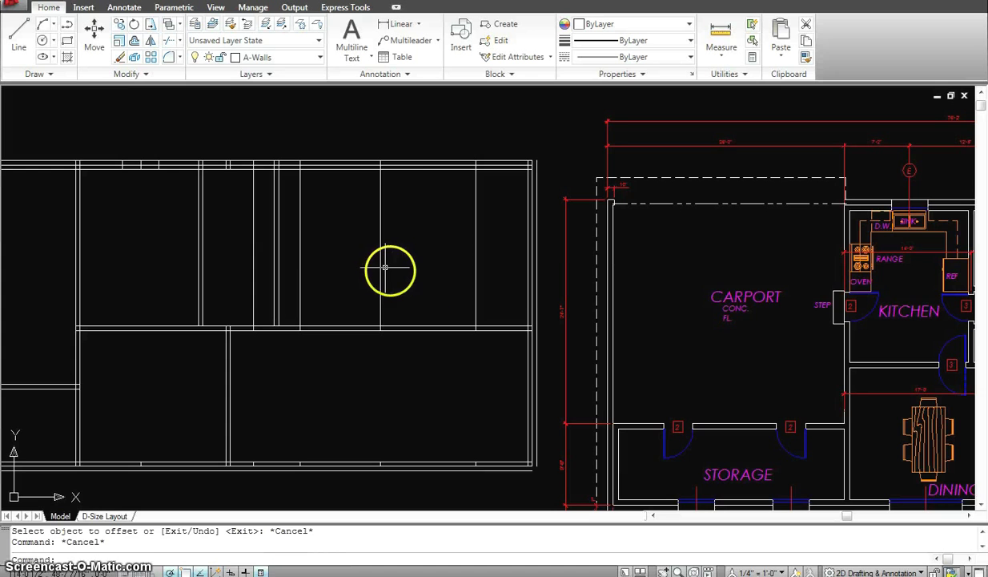
Offset the east line of the wall between utility room and toilet 5'7" to the east.
type("o")
key("Return")
middle_click_drag(722, 286, 381, 294)
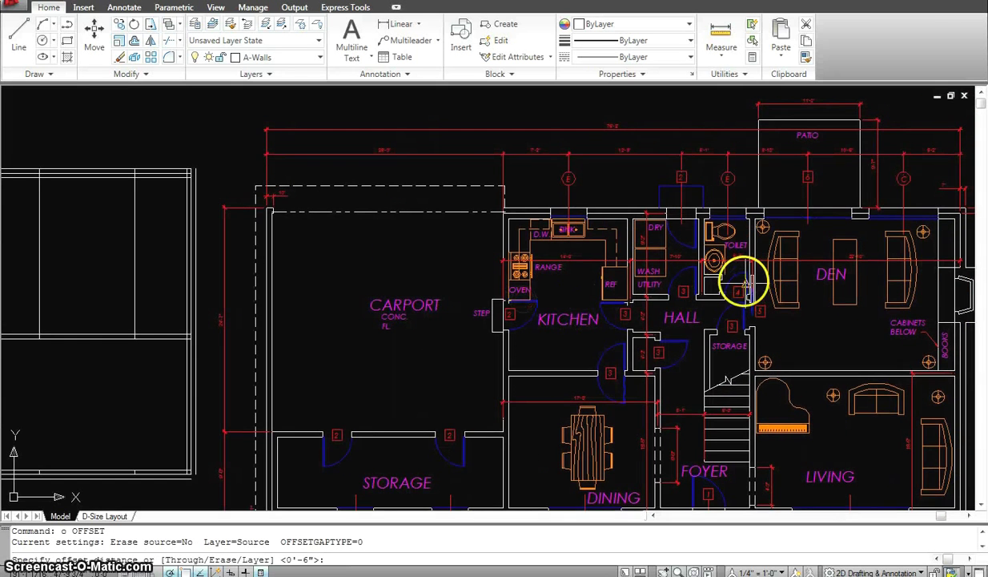
scroll(744, 282, "up", 1)
scroll(388, 264, "down", 5)
middle_click_drag(465, 273, 823, 273)
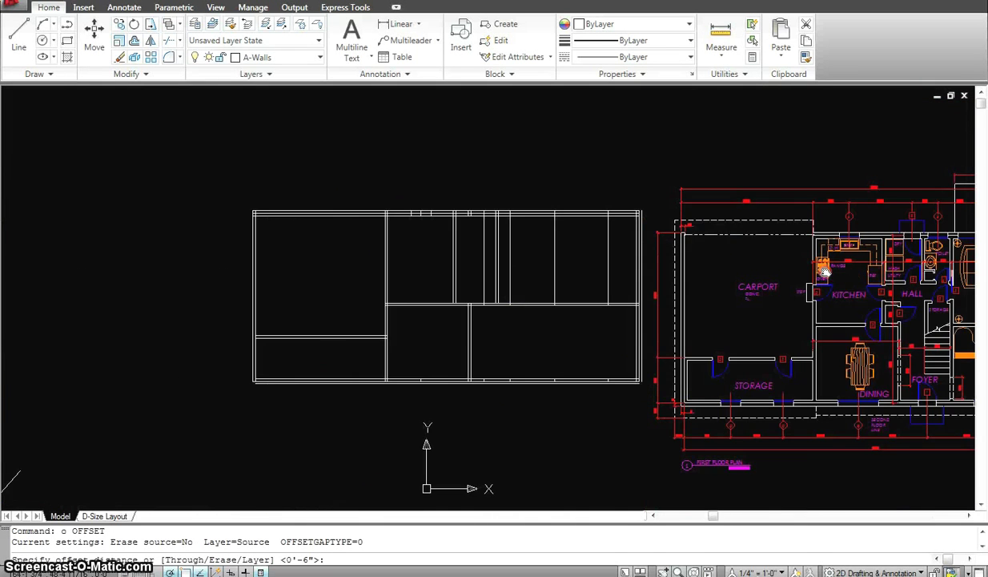
middle_click_drag(639, 286, 567, 280)
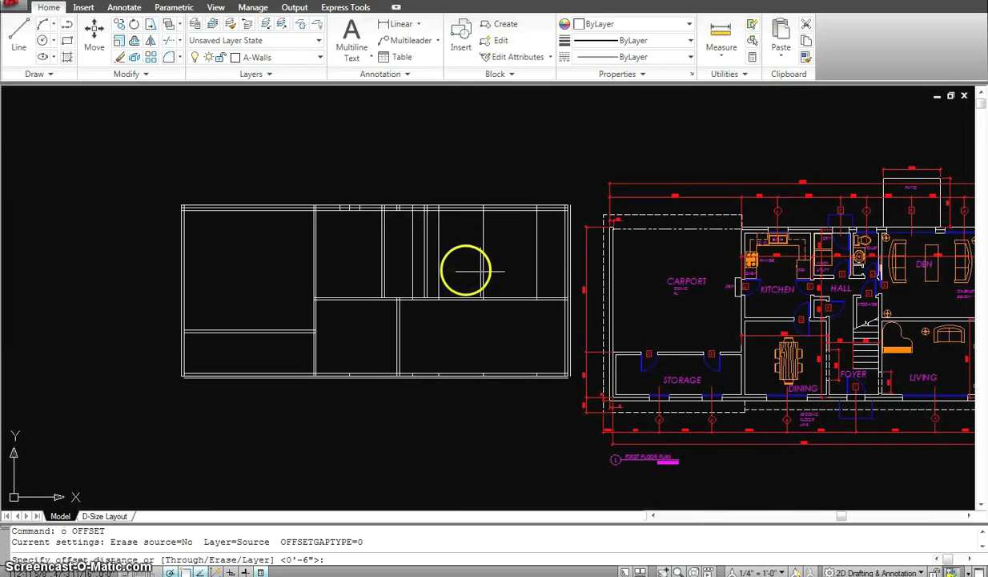
scroll(465, 270, "up", 3)
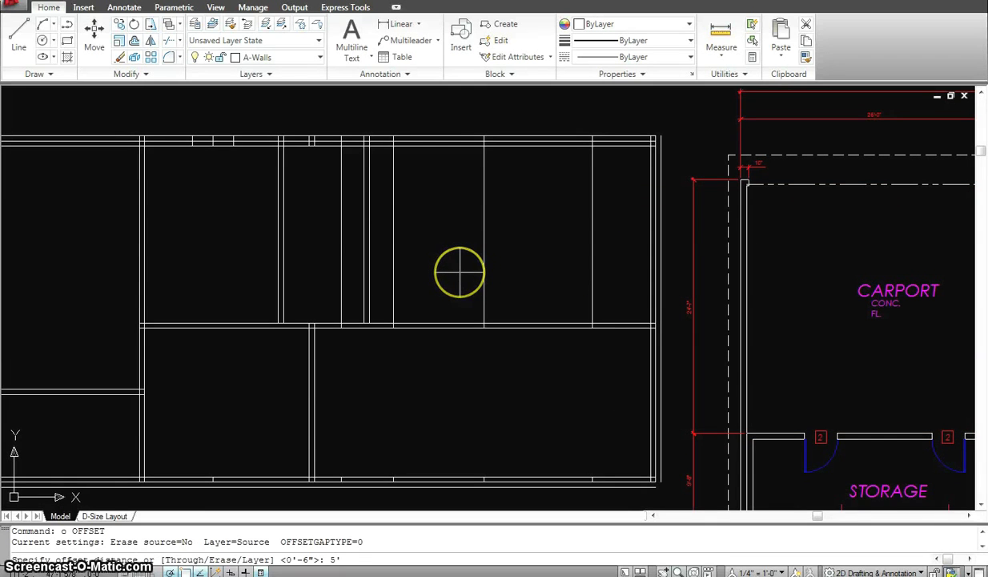
type("7")
key("Return")
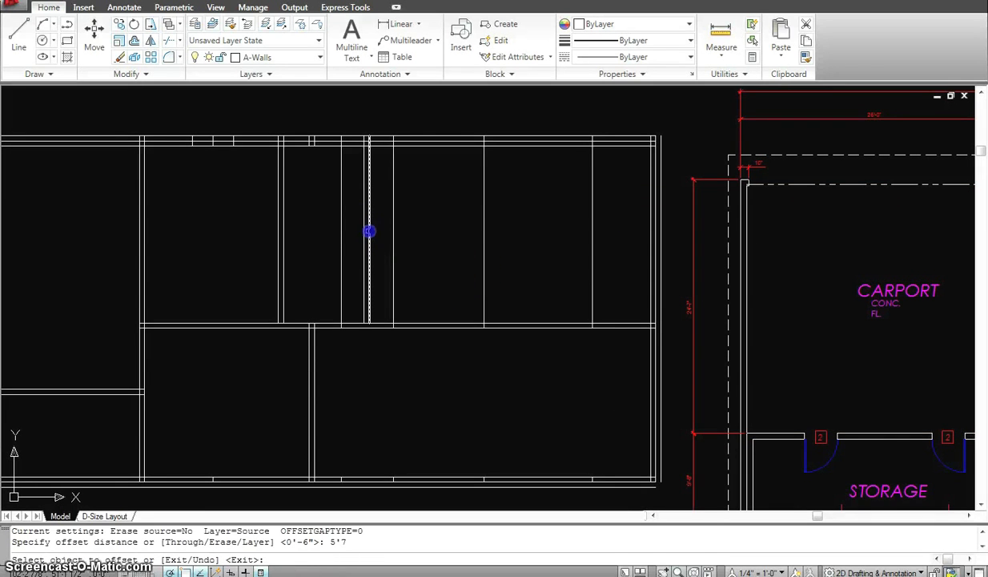
left_click(369, 231)
left_click(474, 233)
key("Escape")
Offset the new wall line between toilet and den 6" to the east.
type("o")
key("Return")
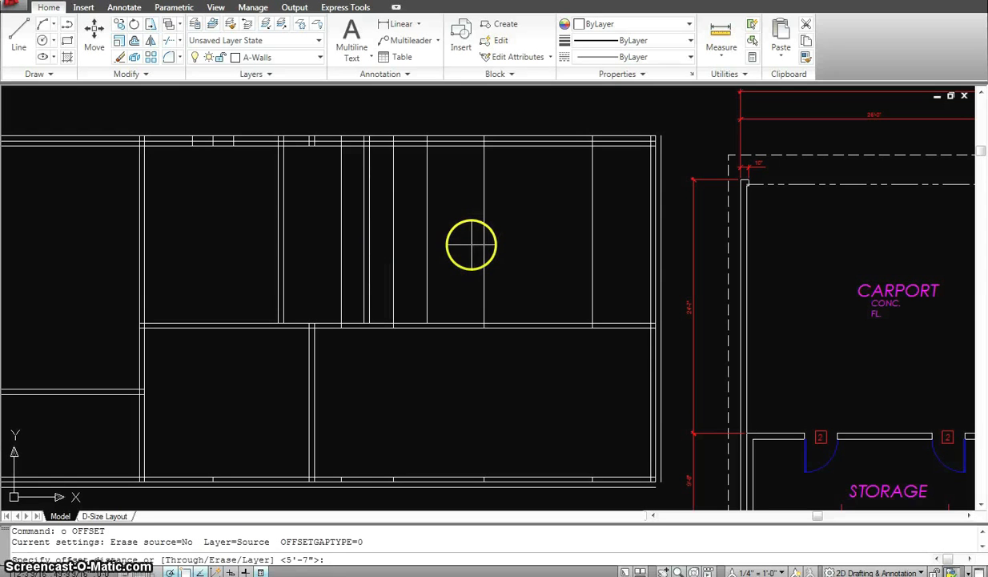
type("6")
key("Return")
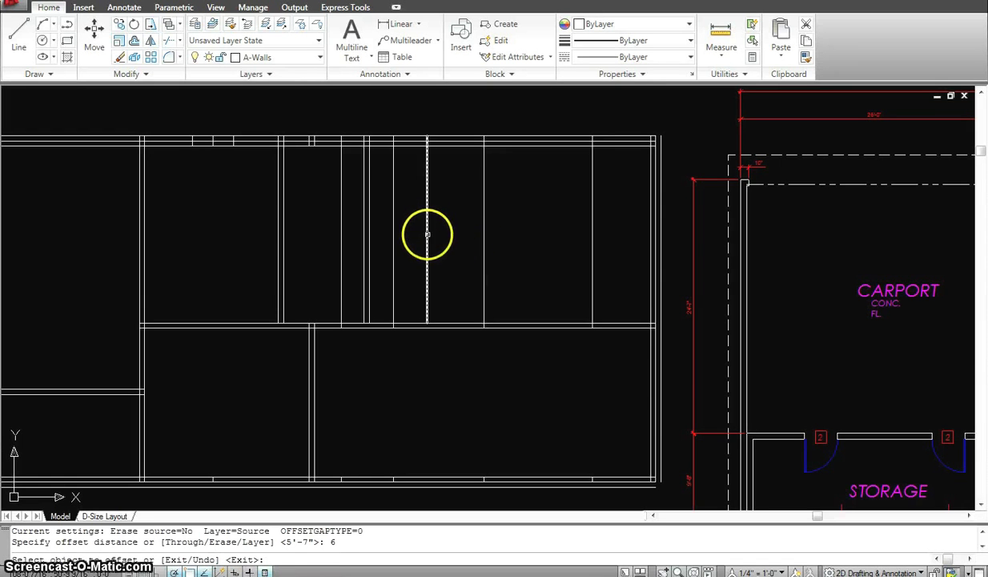
left_click(427, 233)
left_click(479, 234)
key("Escape")
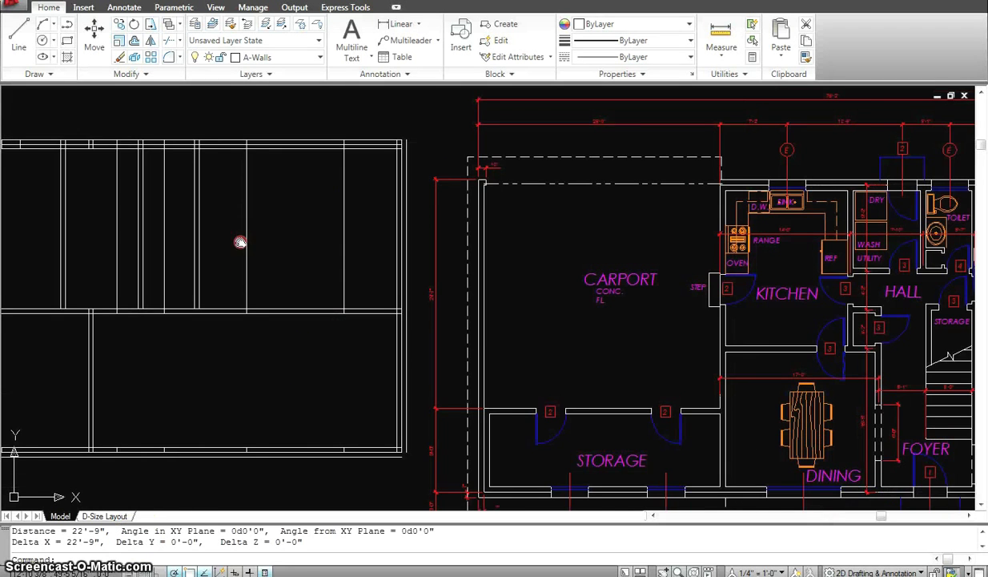
Shorten the den's two opening centre lines by stretching their south ends up off the wall below.
middle_click_drag(240, 242, 381, 244)
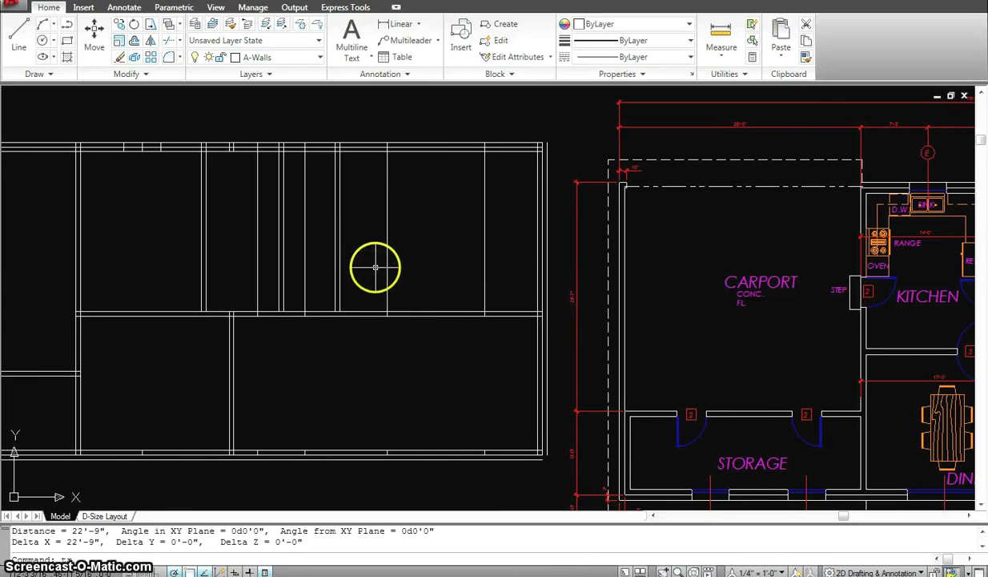
type("tr")
key("Escape")
key("Escape")
left_click(383, 257)
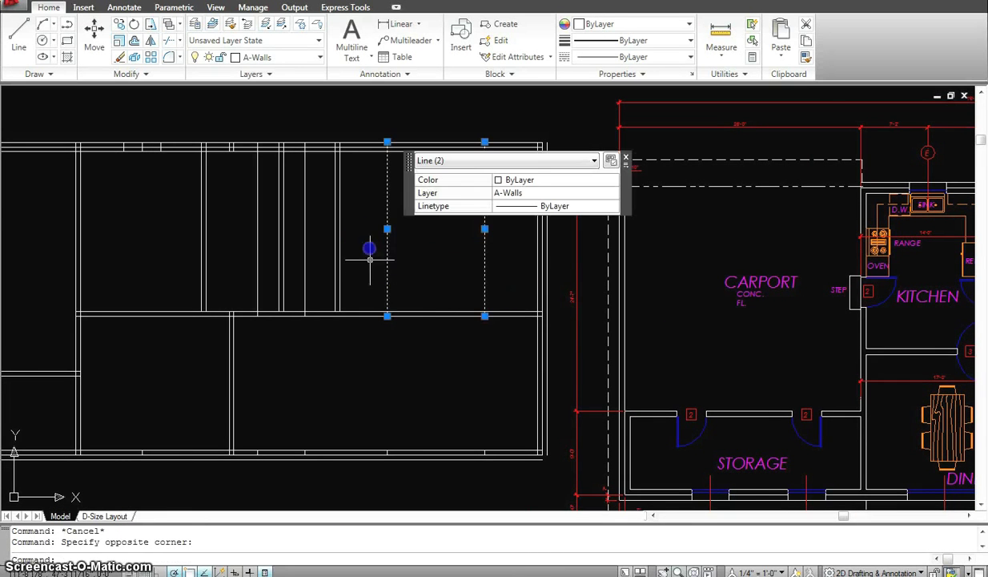
left_click(387, 317)
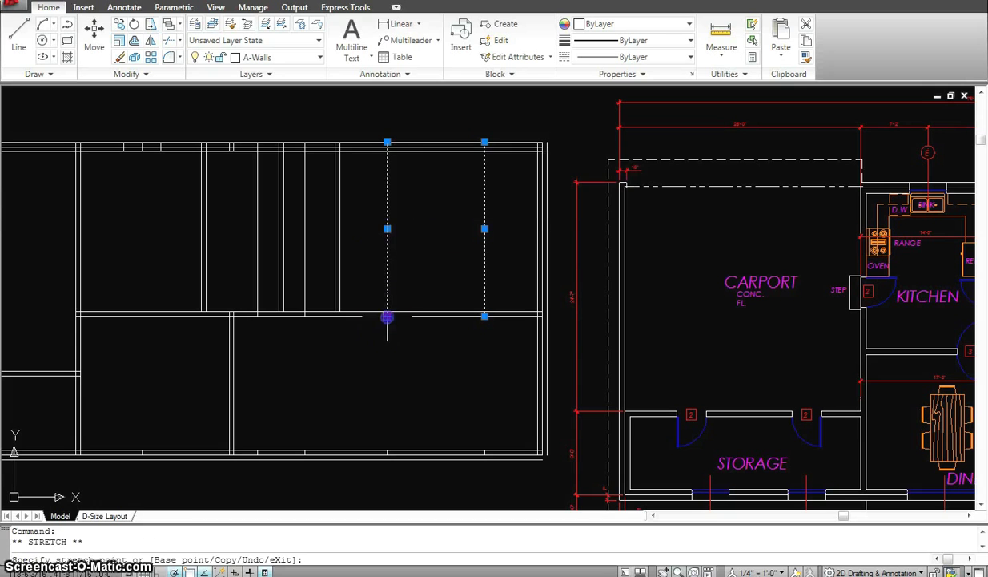
left_click(387, 257)
left_click(485, 316)
left_click(484, 232)
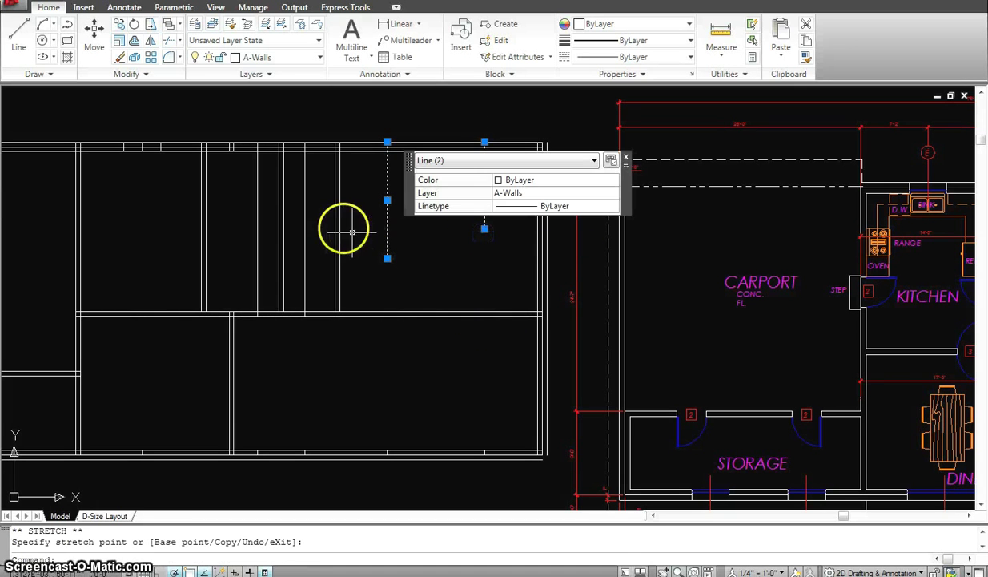
key("Escape")
Shorten the toilet and utility room opening centre lines by stretching their south ends up off the wall below.
left_click(298, 225)
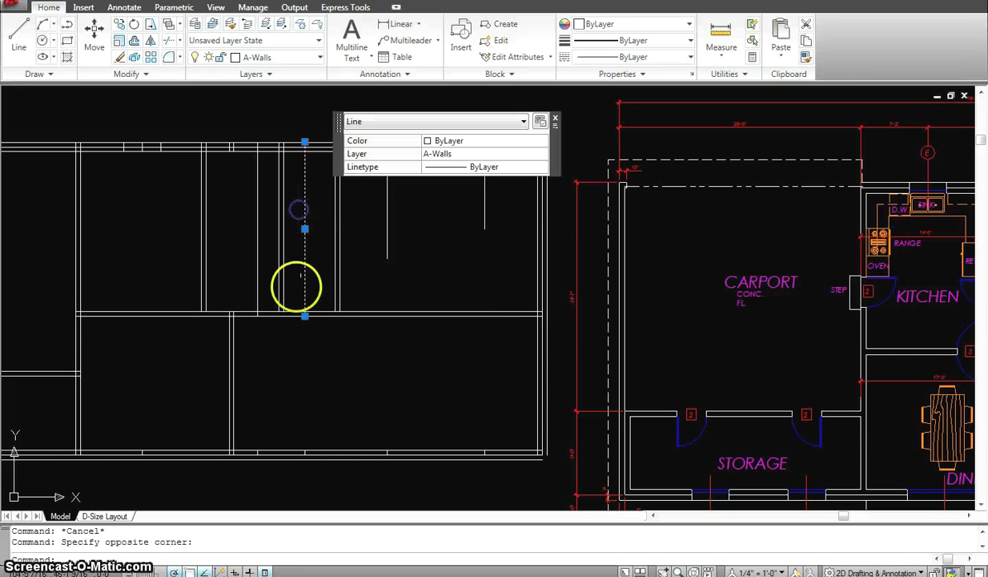
left_click(305, 314)
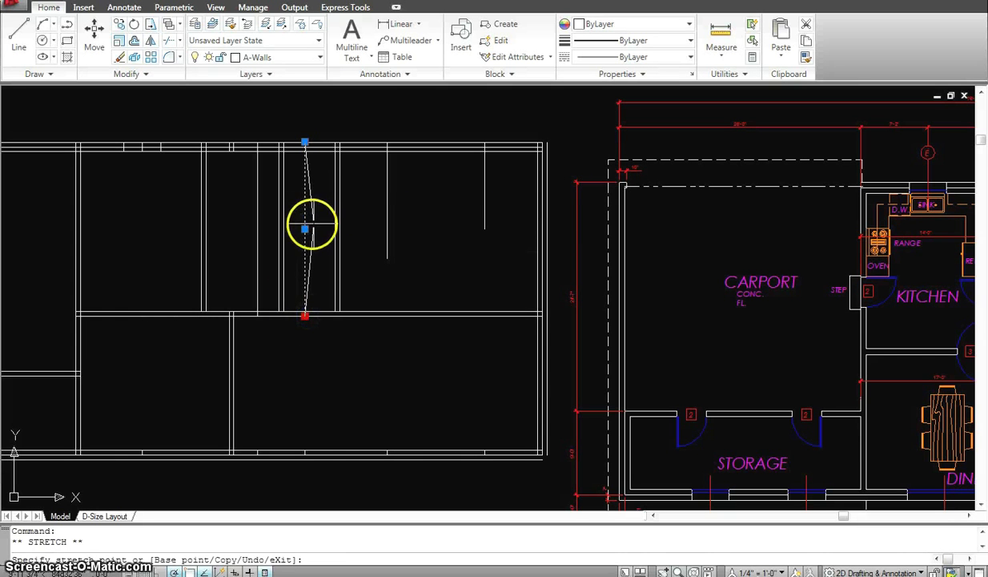
left_click(305, 228)
key("Escape")
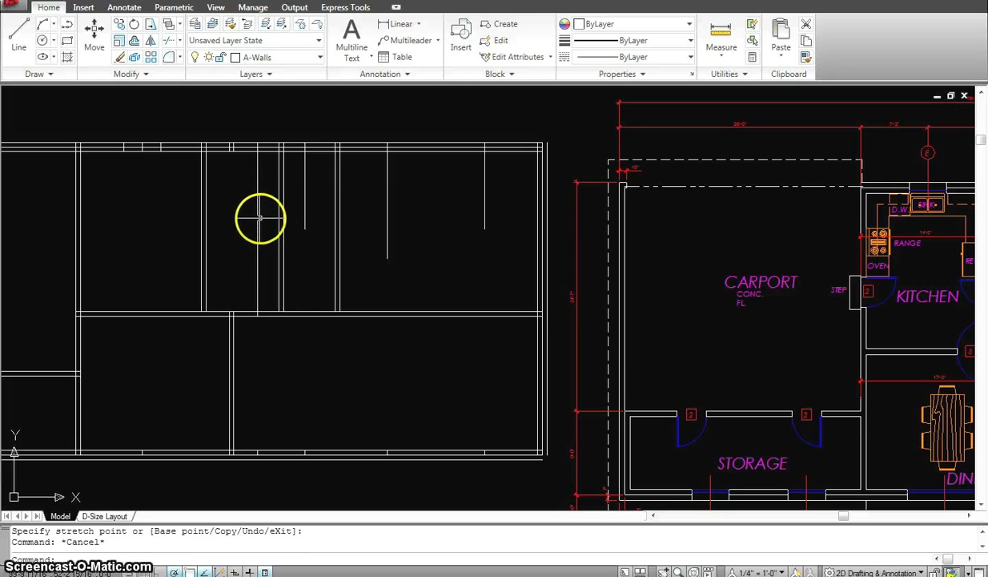
left_click(239, 214)
left_click(256, 315)
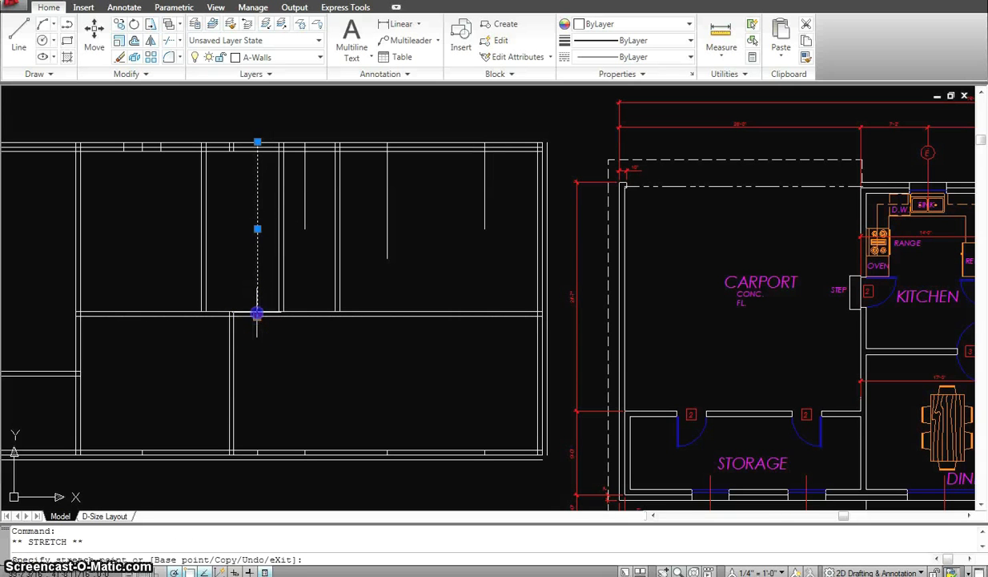
left_click(257, 199)
key("Escape")
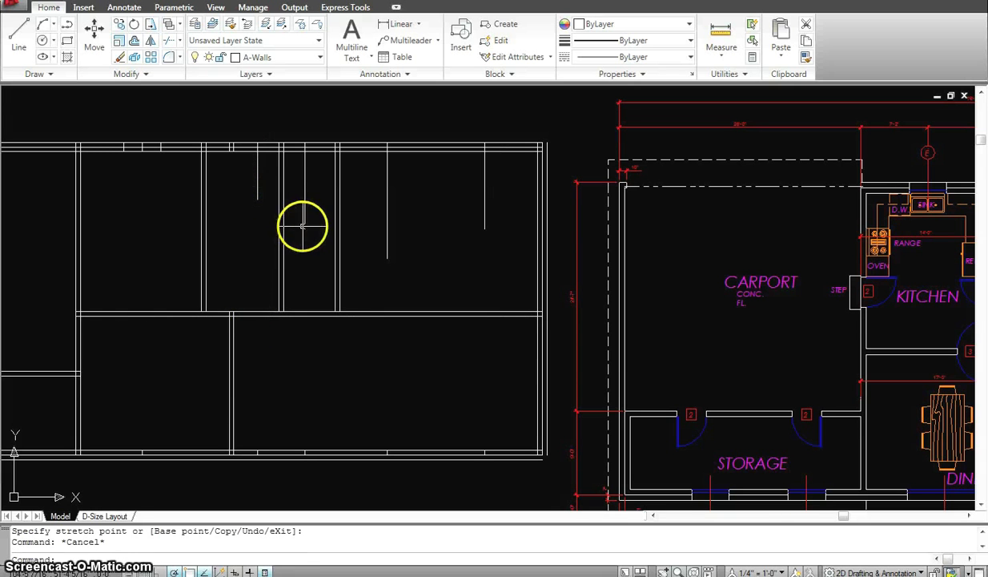
Examine the width dimensions of the foyer and staircase in the existing first floor plan.
left_click(301, 220)
middle_click_drag(301, 220, 366, 214)
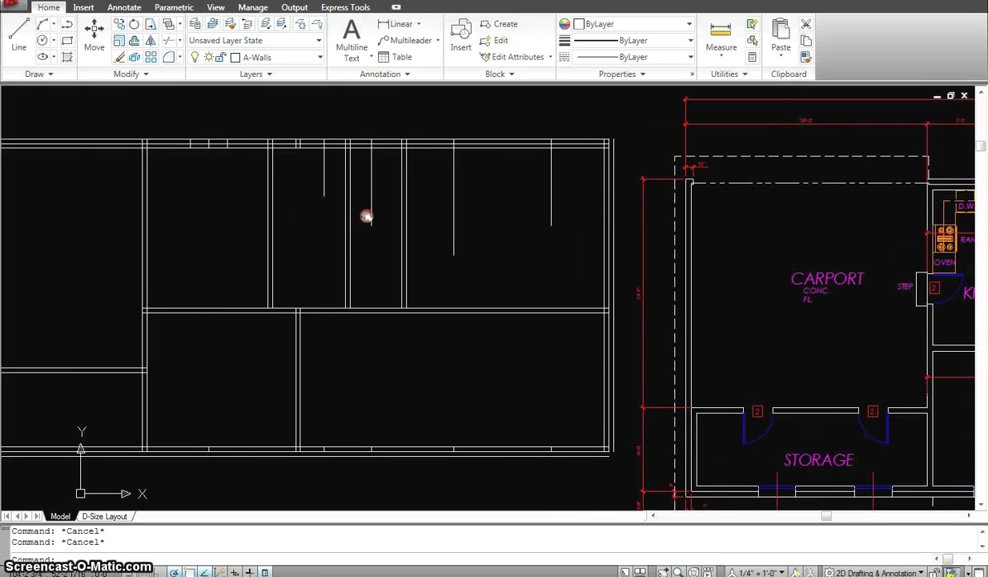
scroll(462, 240, "down", 2)
mouse_move(547, 269)
middle_mouse_down()
mouse_move(512, 256)
mouse_move(523, 255)
middle_mouse_up()
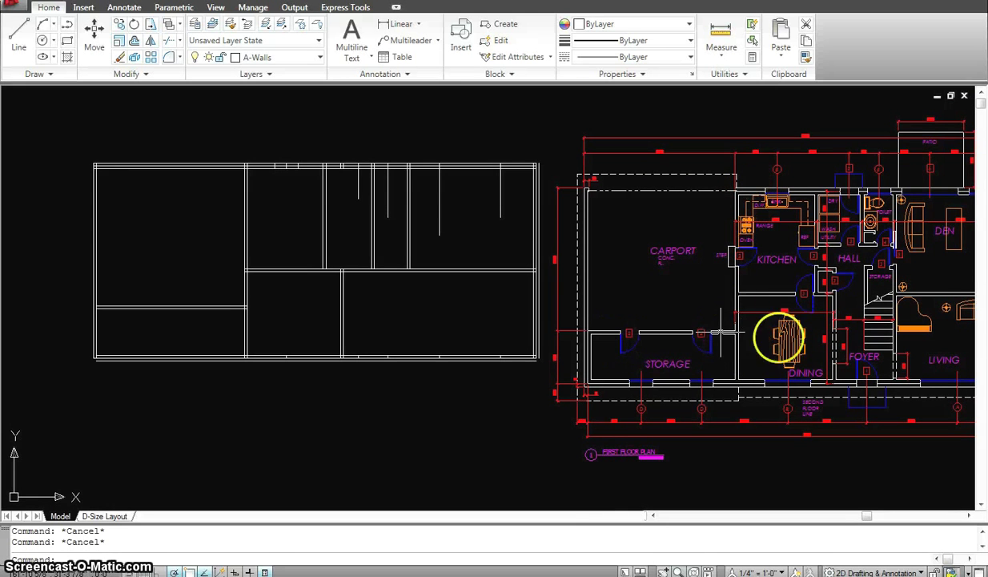
middle_click_drag(872, 321, 760, 319)
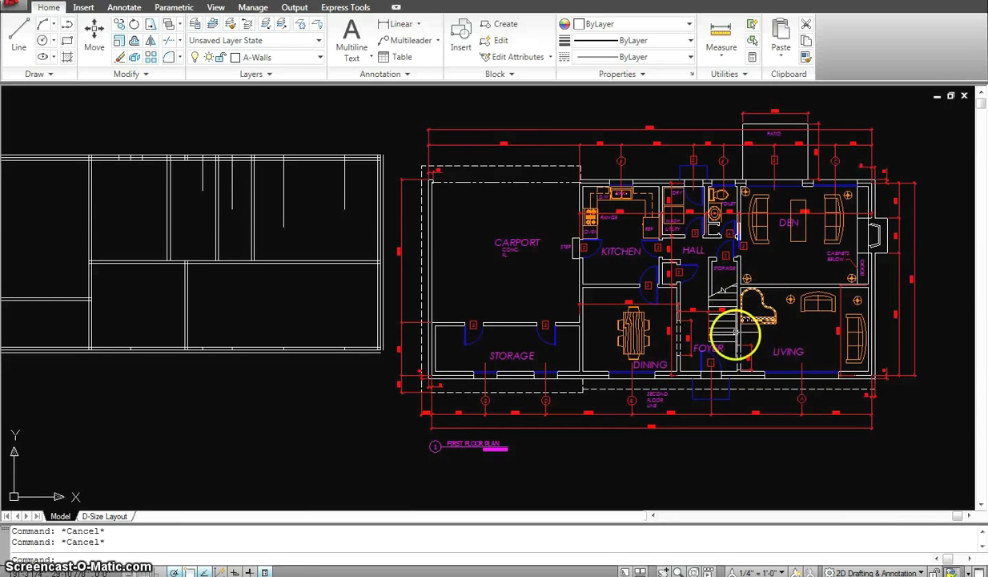
scroll(734, 330, "up", 3)
scroll(715, 315, "up", 2)
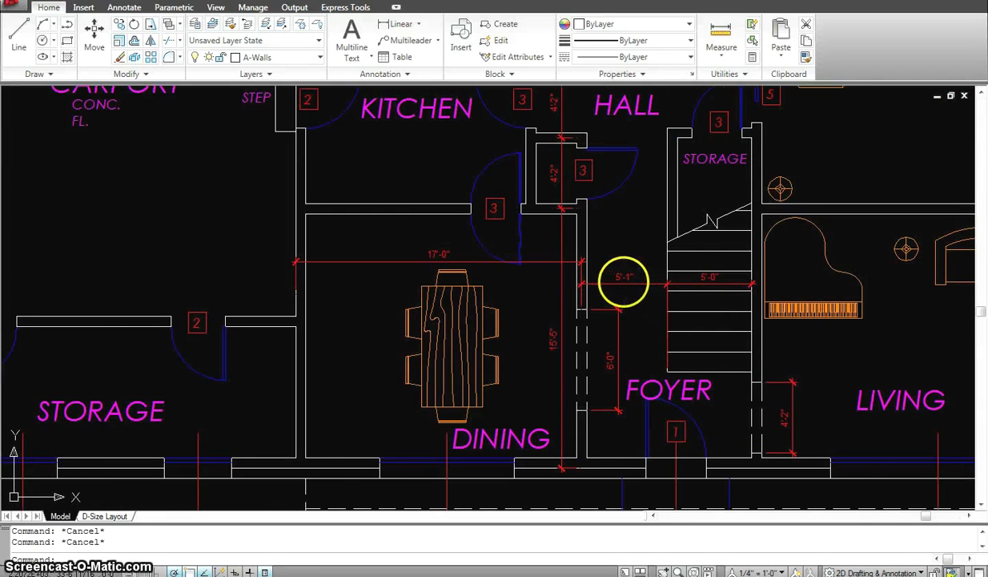
scroll(466, 287, "down", 2)
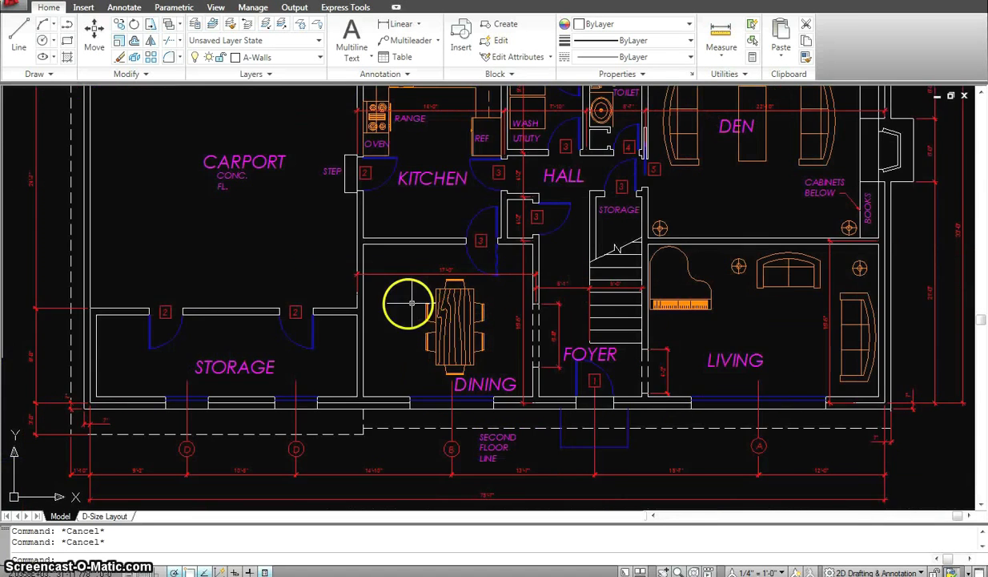
middle_click_drag(406, 300, 605, 309)
scroll(904, 332, "down", 2)
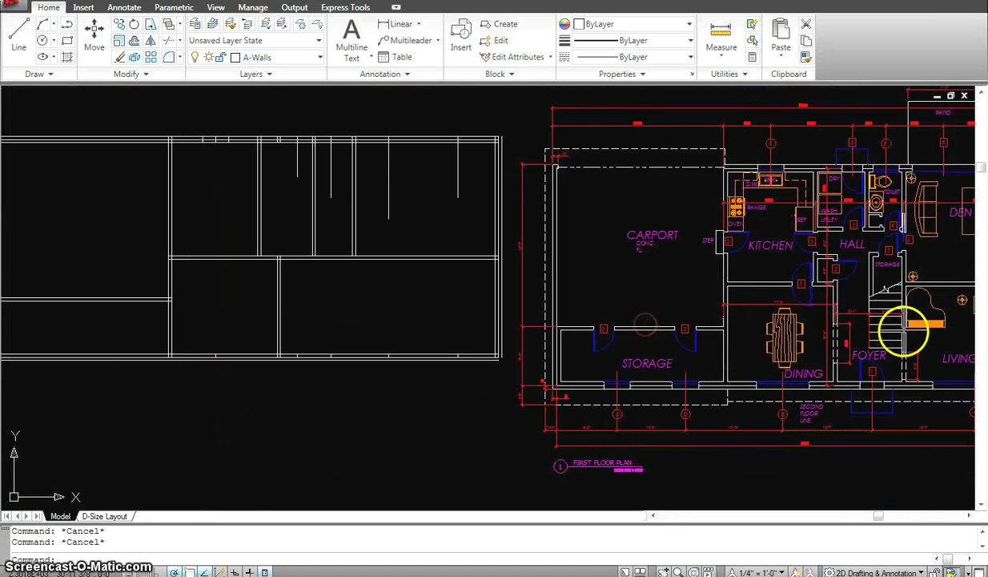
Offset the east line of the wall between dining room and foyer 10'1" to the east.
middle_click_drag(346, 305, 414, 306)
type("o")
key("Return")
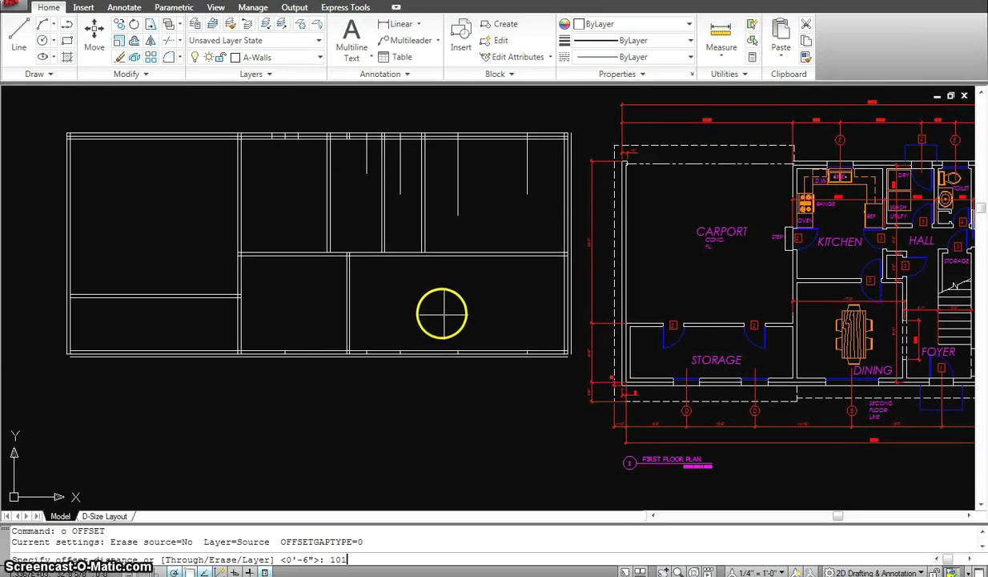
type("10'1")
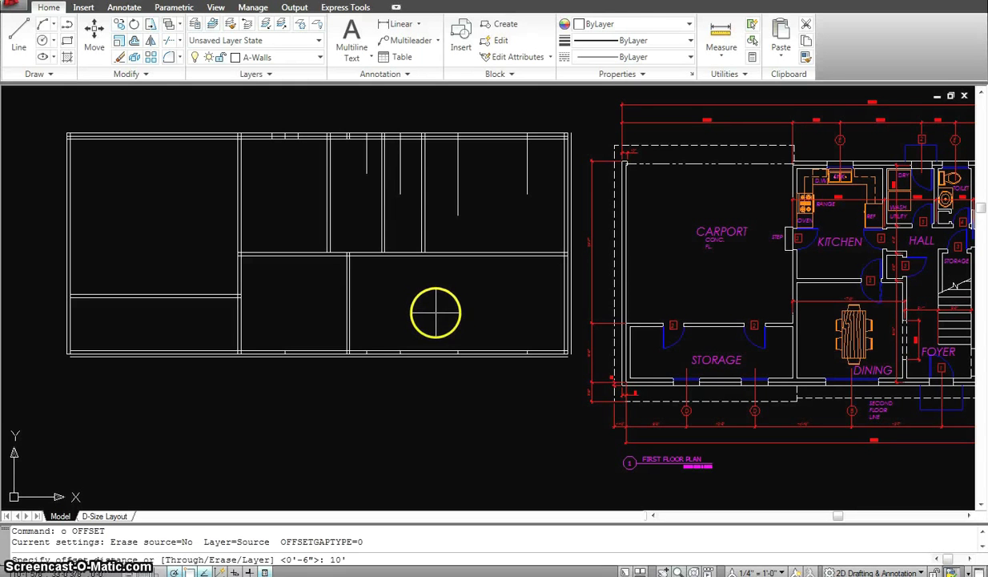
key("Return")
left_click(351, 311)
left_click(447, 320)
key("Escape")
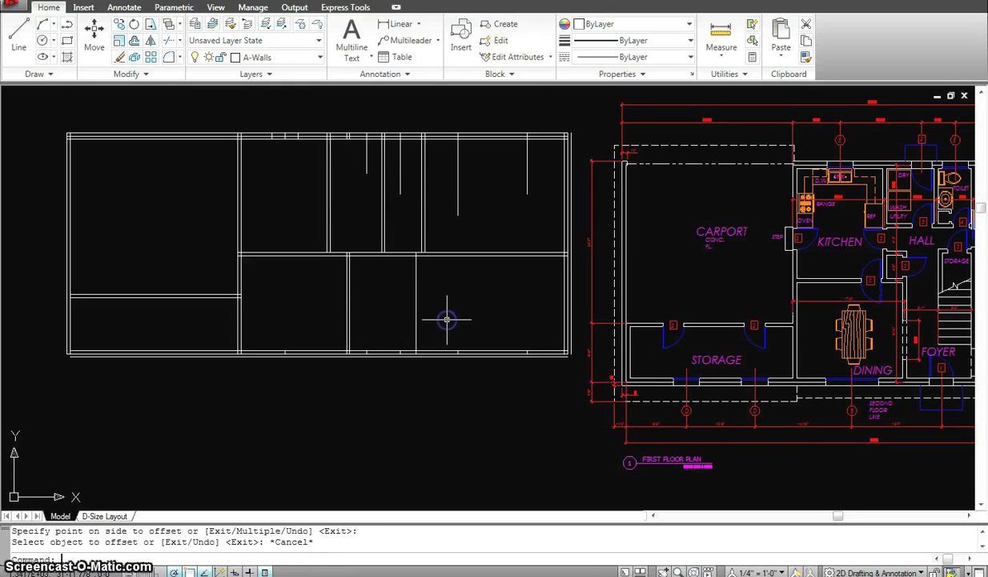
Offset the new wall line between foyer and living room 6" to the east.
type("o")
key("Return")
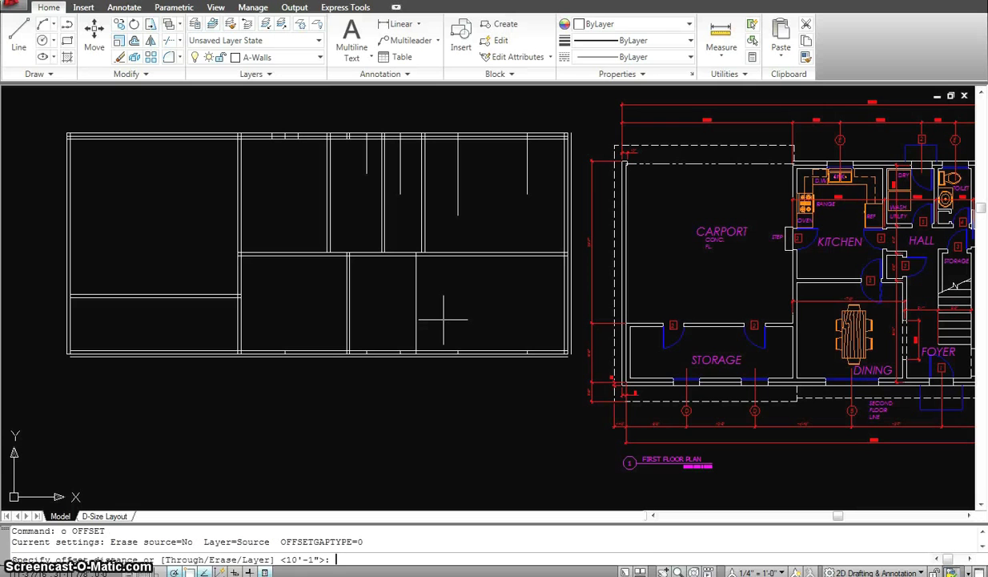
type("6")
key("Return")
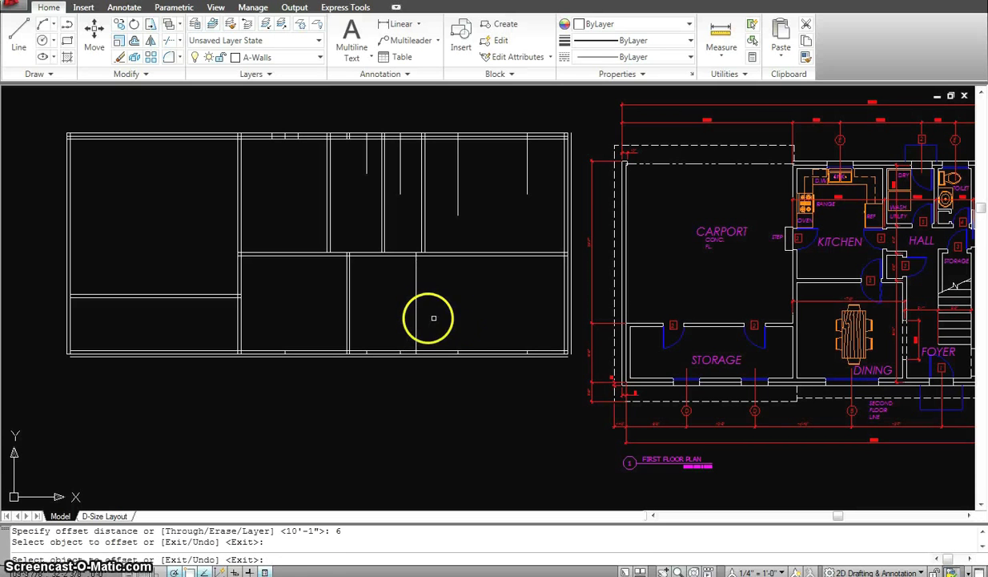
left_click(418, 315)
left_click(469, 314)
key("Escape")
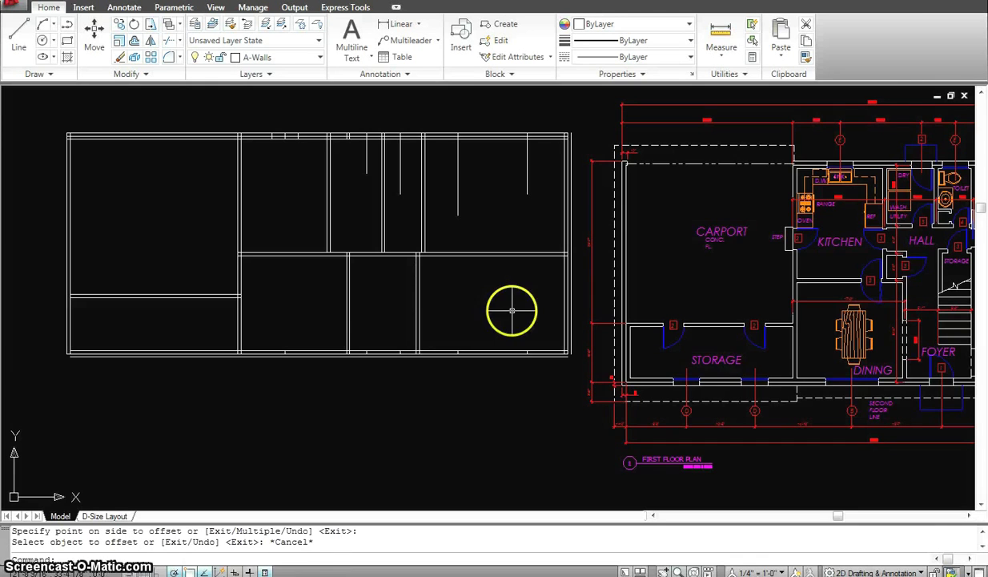
Move both lines of the foyer-living room wall east to line up with the toilet-den wall above.
scroll(404, 305, "down", 2)
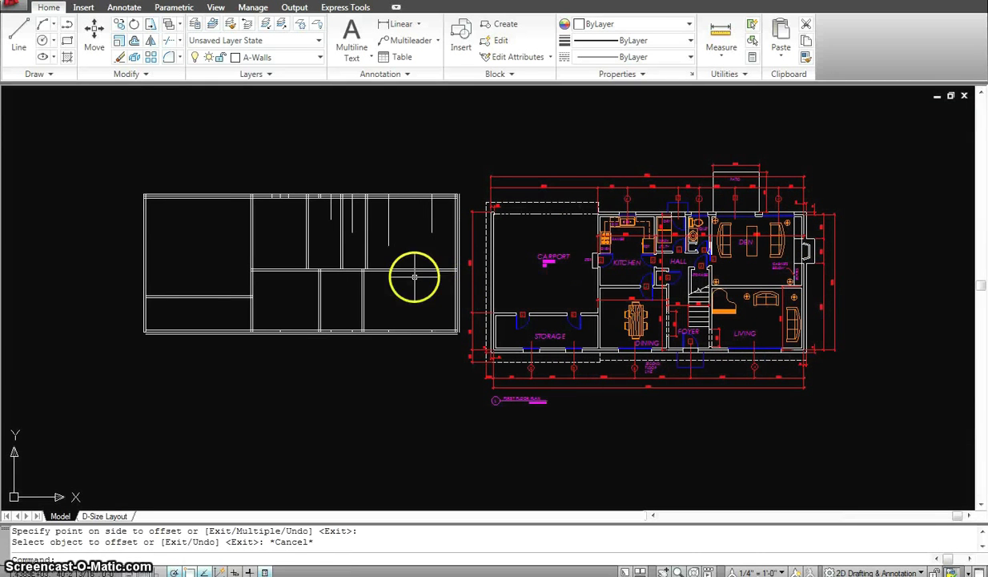
scroll(364, 264, "up", 5)
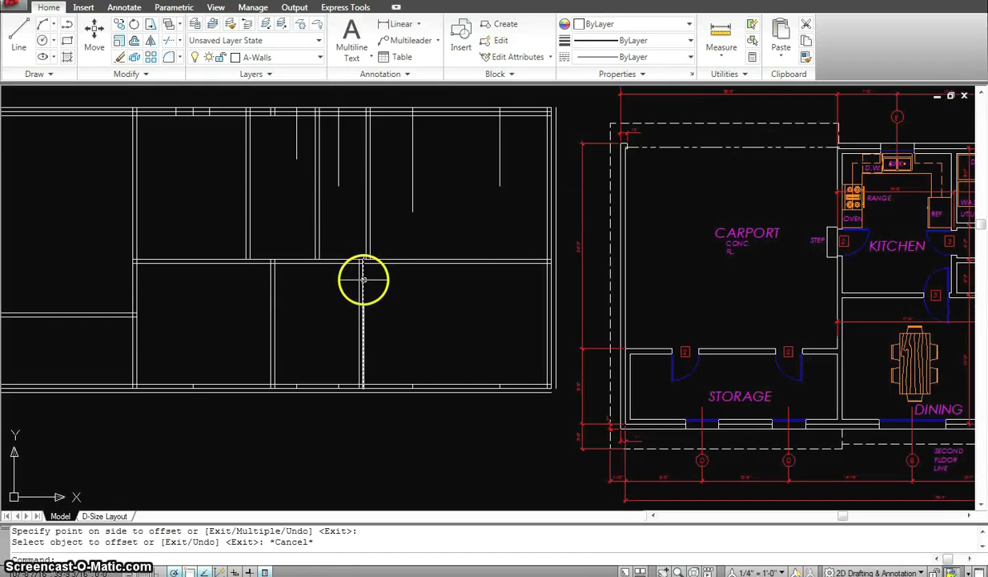
key("Escape")
type("m")
key("Return")
left_click(380, 296)
left_click(339, 287)
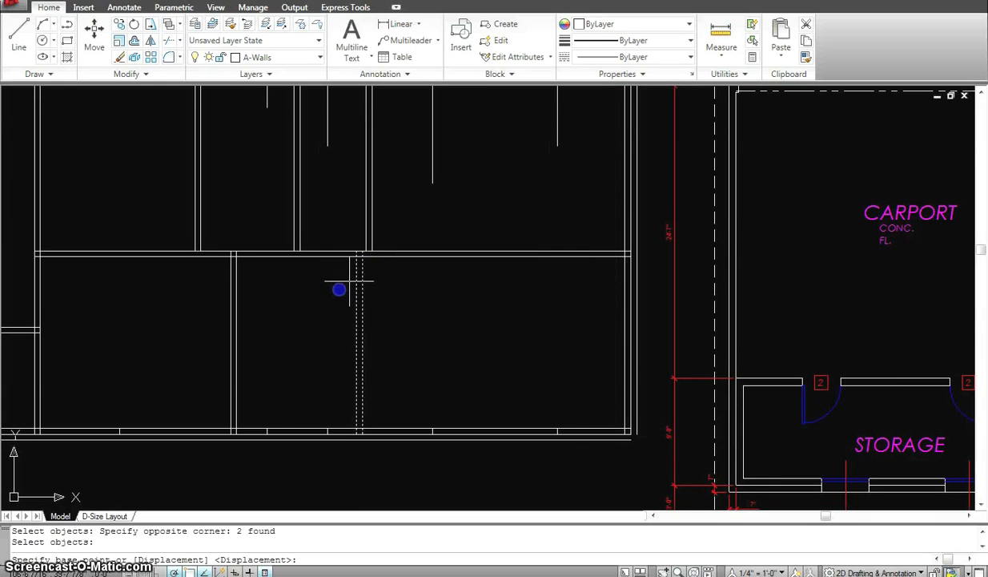
scroll(355, 257, "up", 3)
key("Return")
left_click(368, 240)
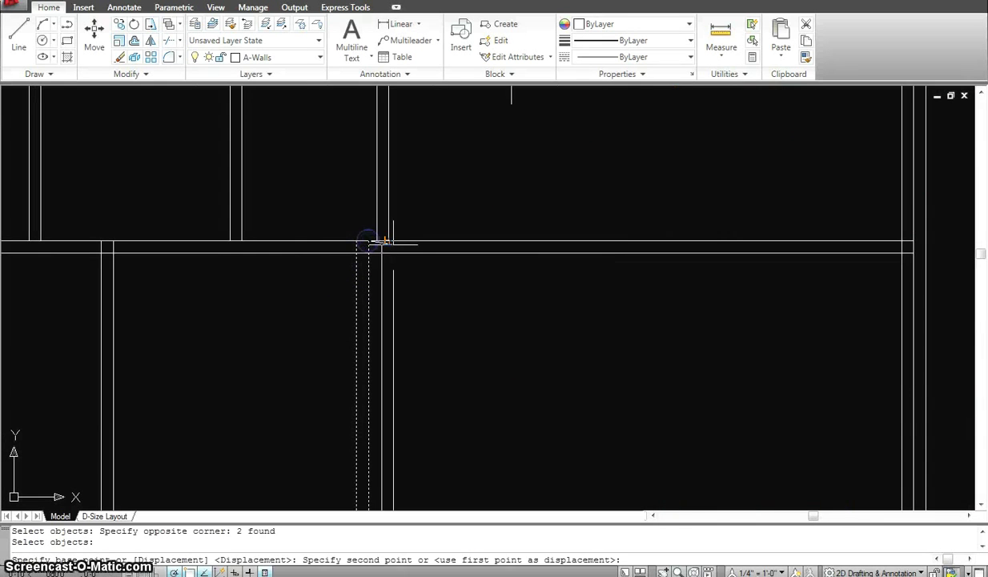
left_click(386, 240)
key("Escape")
Draw a vertical reference line southward from the inner southwest corner of the carport storage room.
scroll(437, 273, "down", 6)
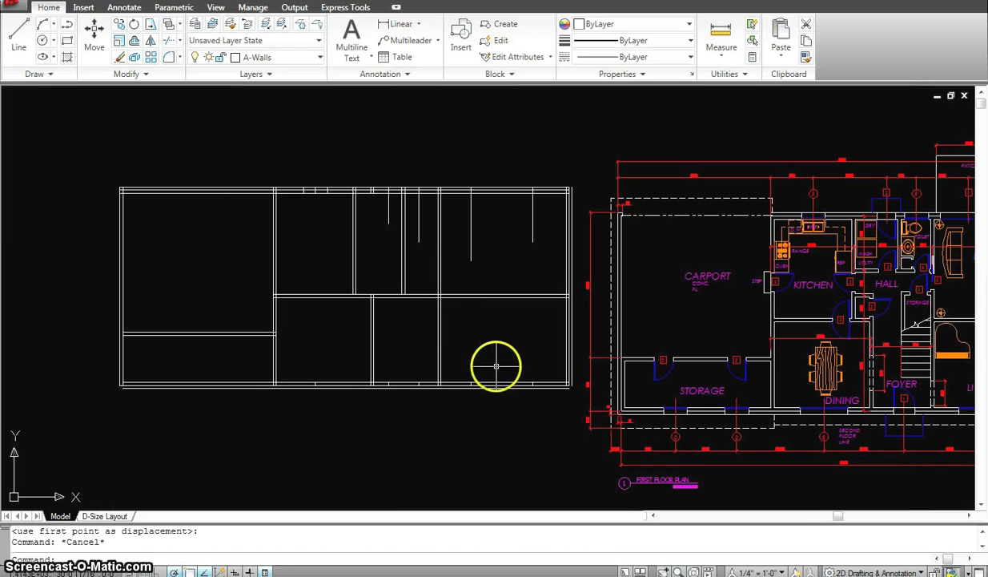
middle_click_drag(644, 299, 637, 293)
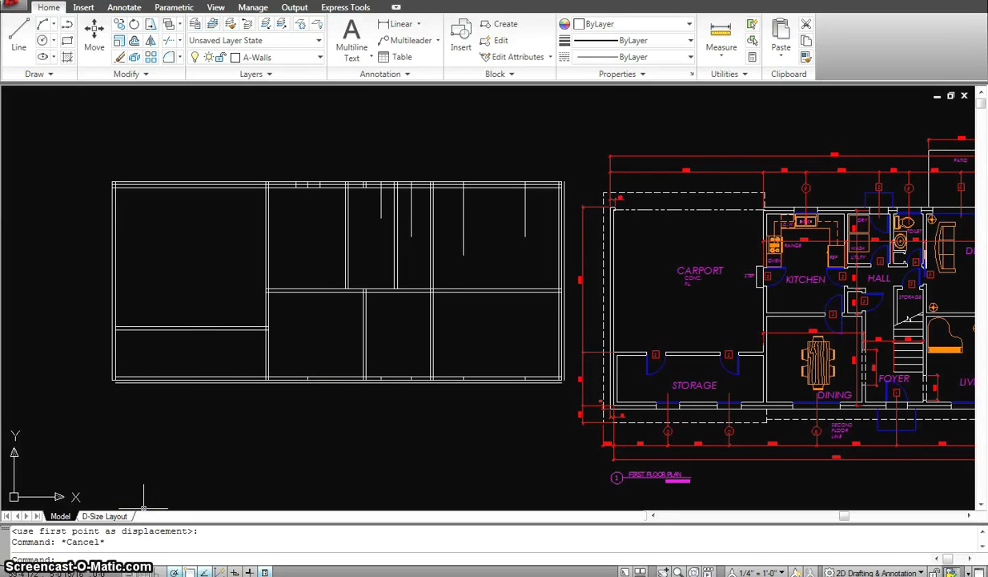
left_click(111, 371)
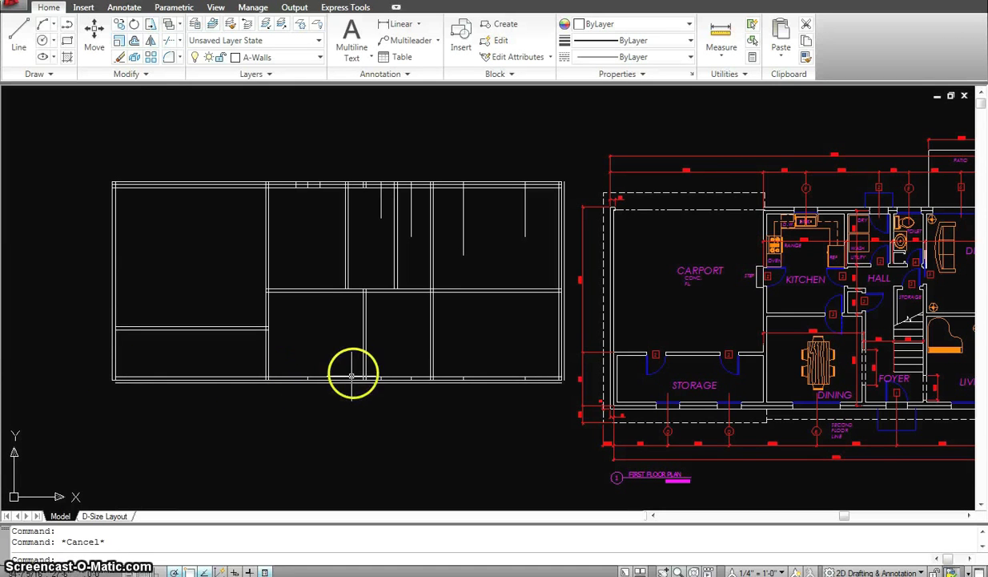
key("Escape")
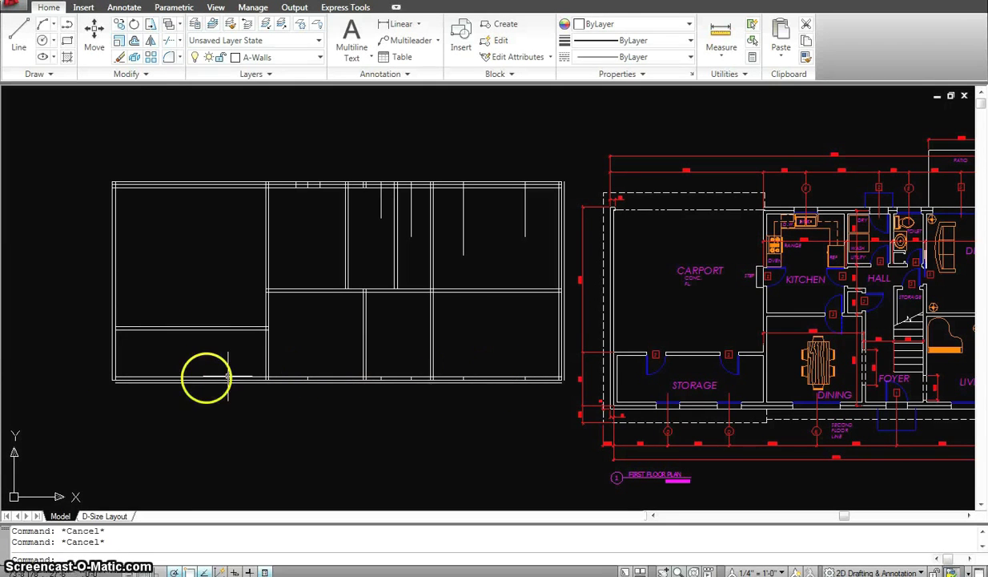
scroll(145, 383, "up", 3)
type("l LINE Specify first point:")
key("Return")
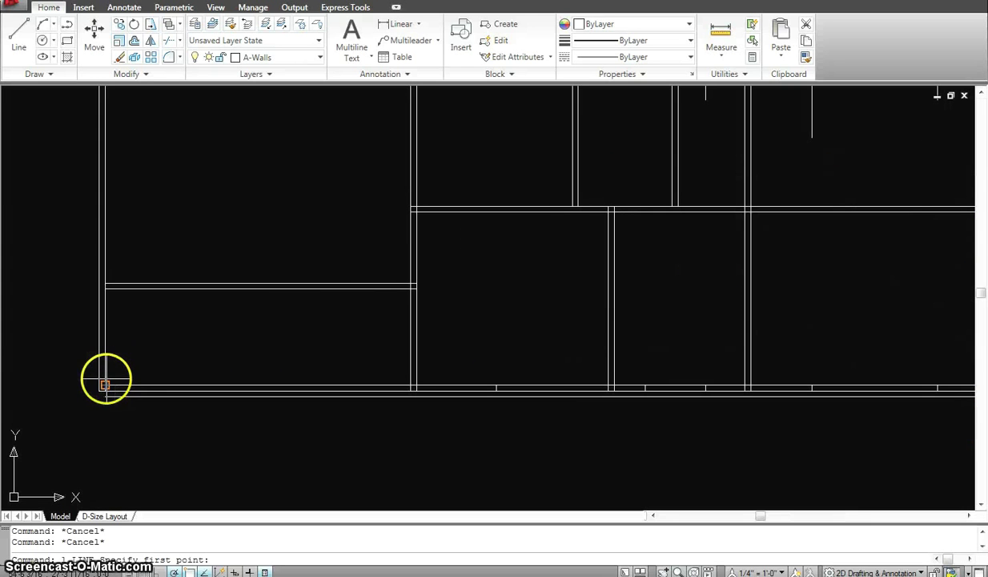
left_click(105, 375)
left_click(100, 470)
key("Escape")
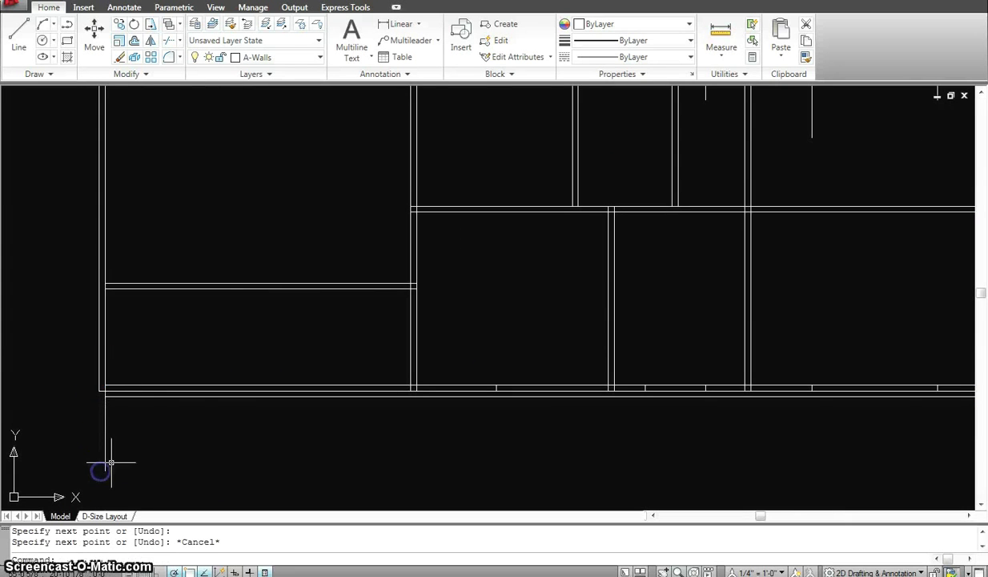
Offset the reference line 9'2" to the east for the storage room's first window centre line.
scroll(208, 424, "down", 2)
scroll(232, 432, "down", 2)
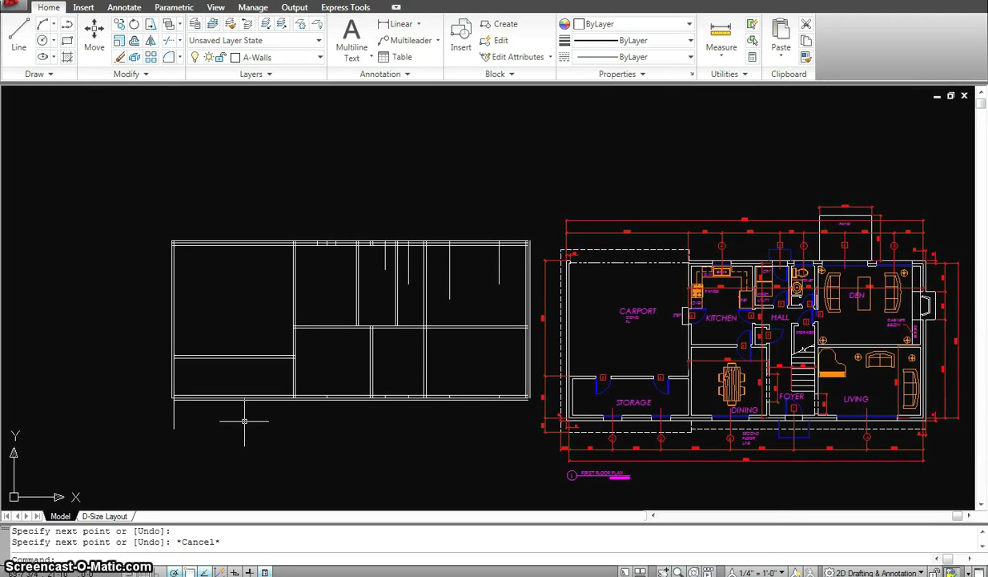
type("o")
key("Return")
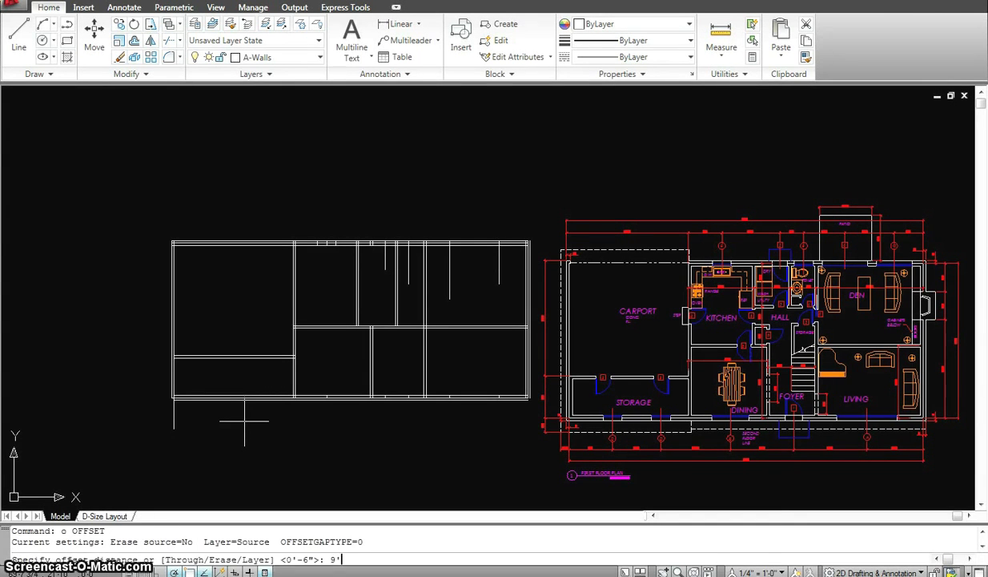
key("Return")
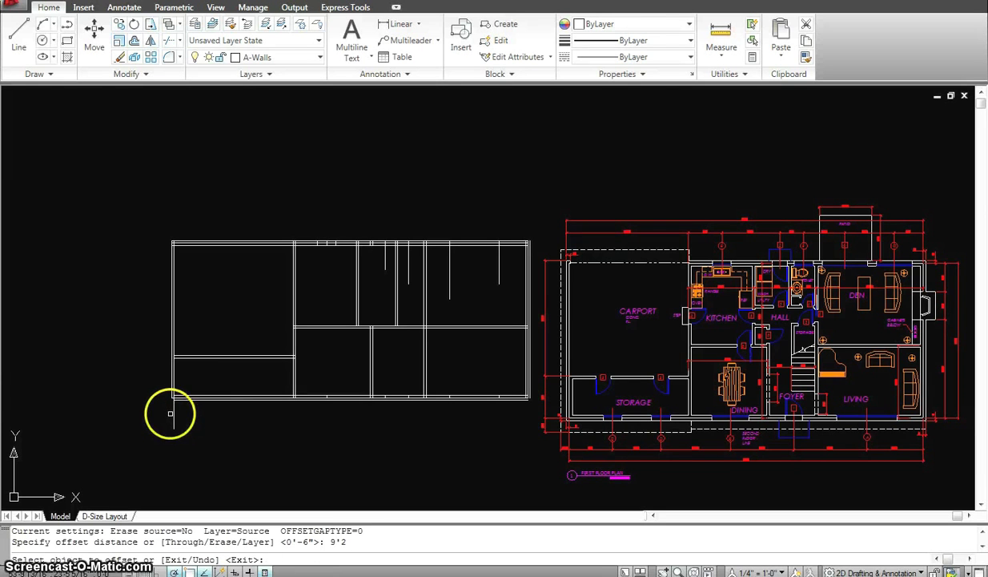
left_click(173, 410)
left_click(211, 419)
key("Escape")
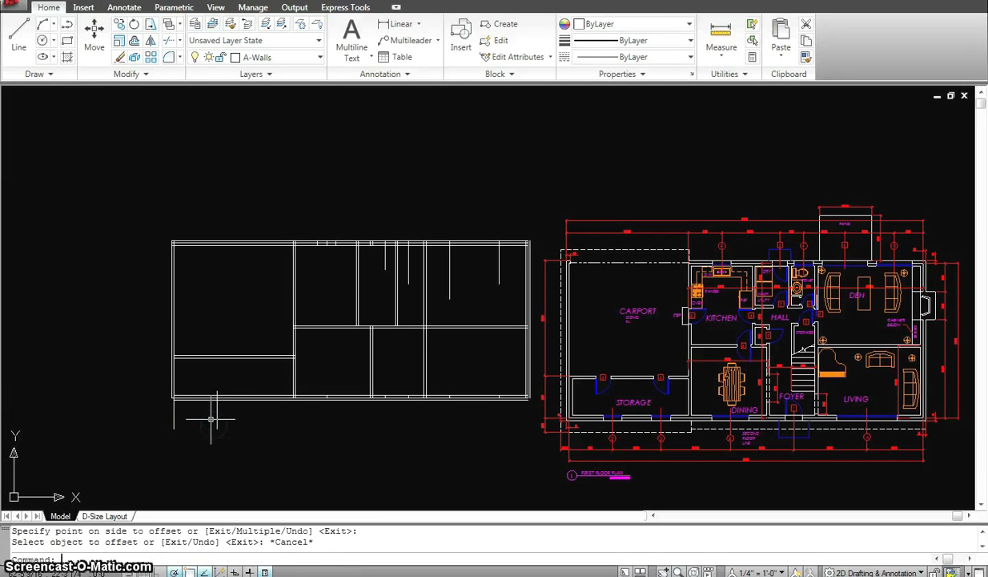
key("Return")
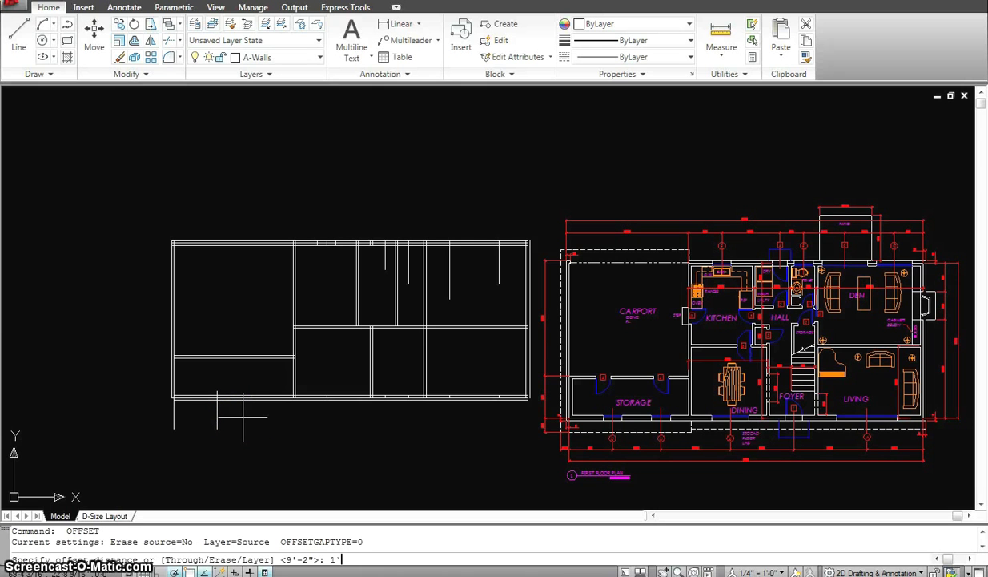
key("Return")
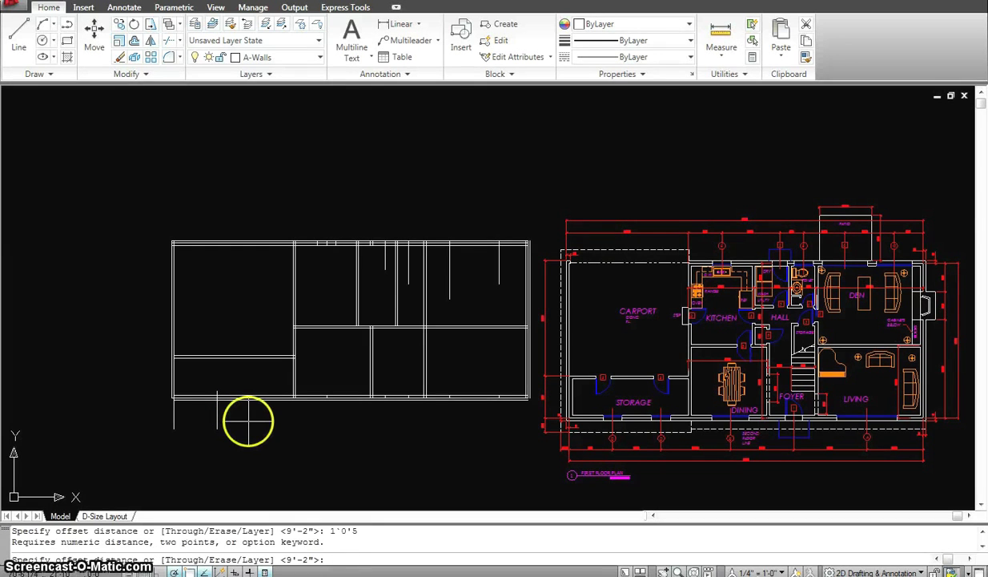
key("Escape")
key("Escape")
key("Escape")
Offset the first storage window's centre line 10'5" to the east for the second storage window's centre line.
type("o")
key("Return")
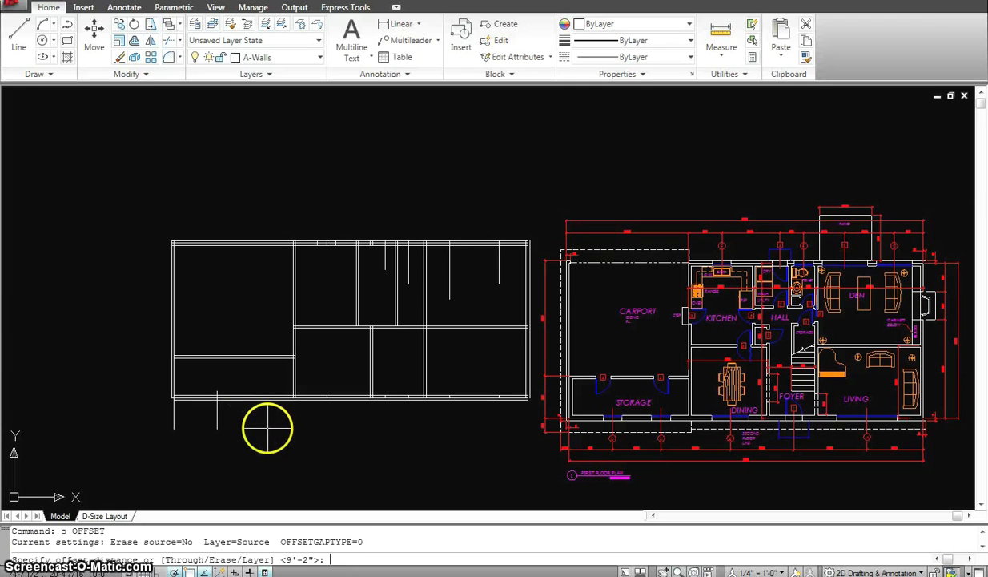
type("10'5")
key("Return")
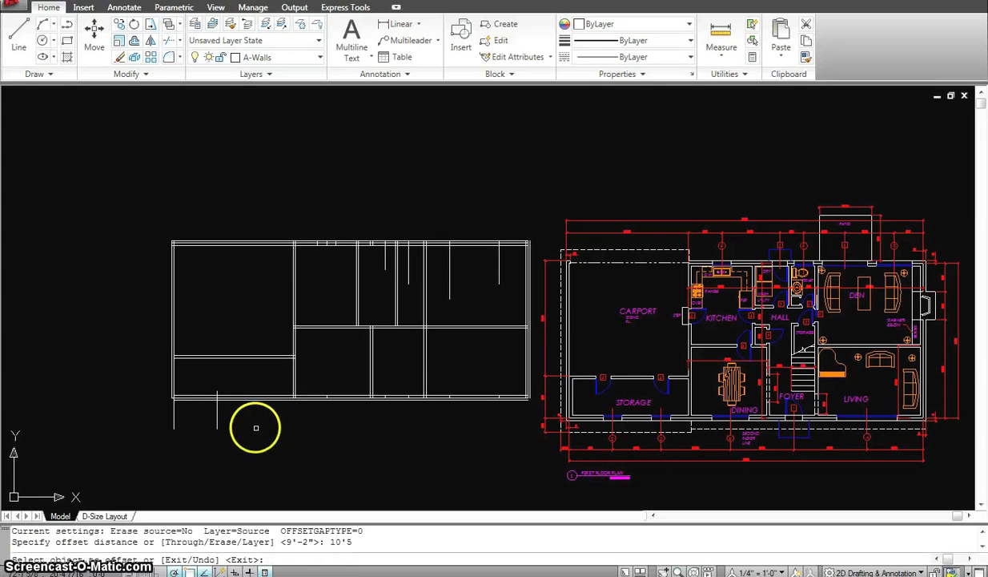
left_click(218, 416)
left_click(289, 430)
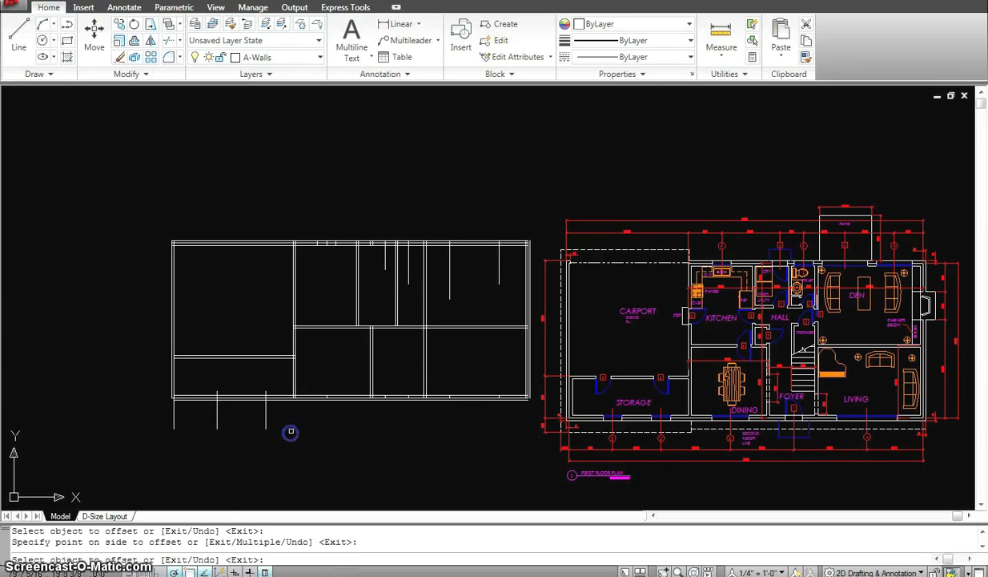
key("Escape")
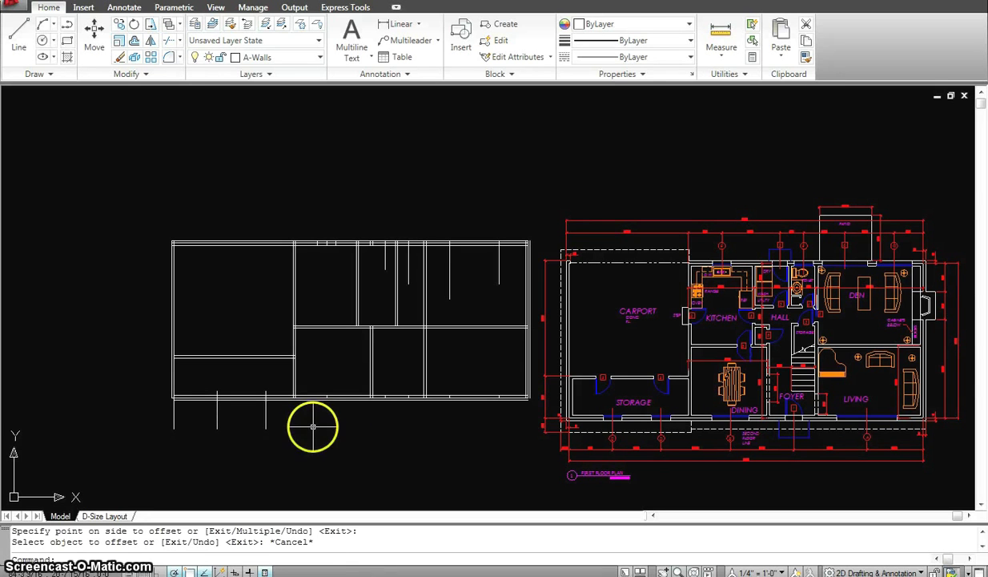
Offset the second storage window's centre line 14'10" to the east for the dining room window's centre line.
key("Return")
type("o")
key("Return")
type("1")
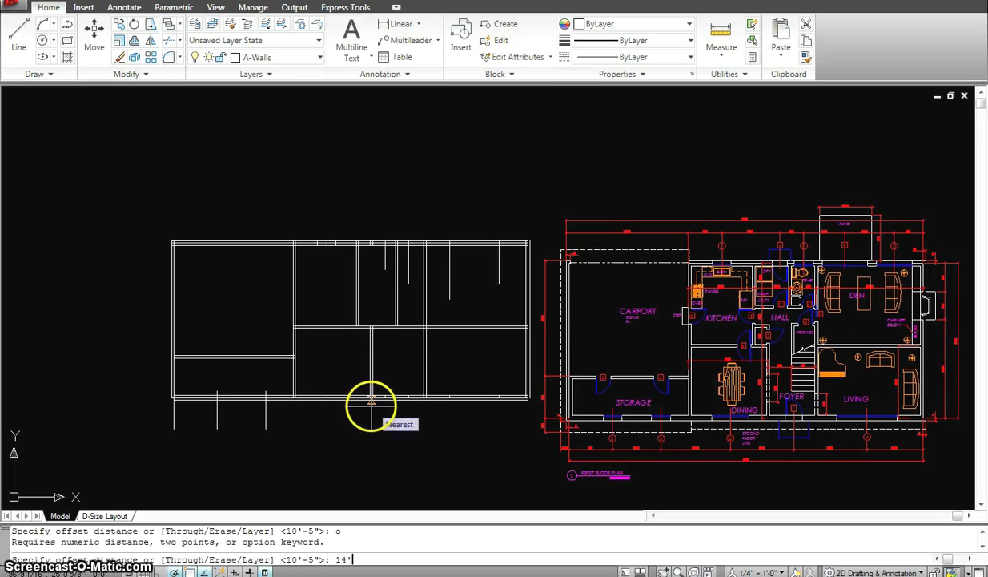
key("Return")
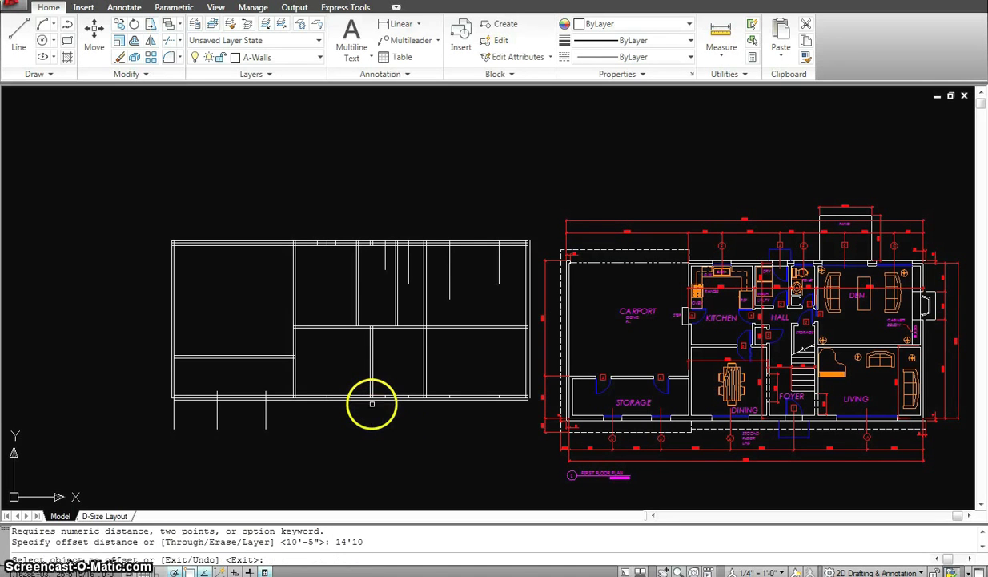
left_click(264, 414)
left_click(345, 423)
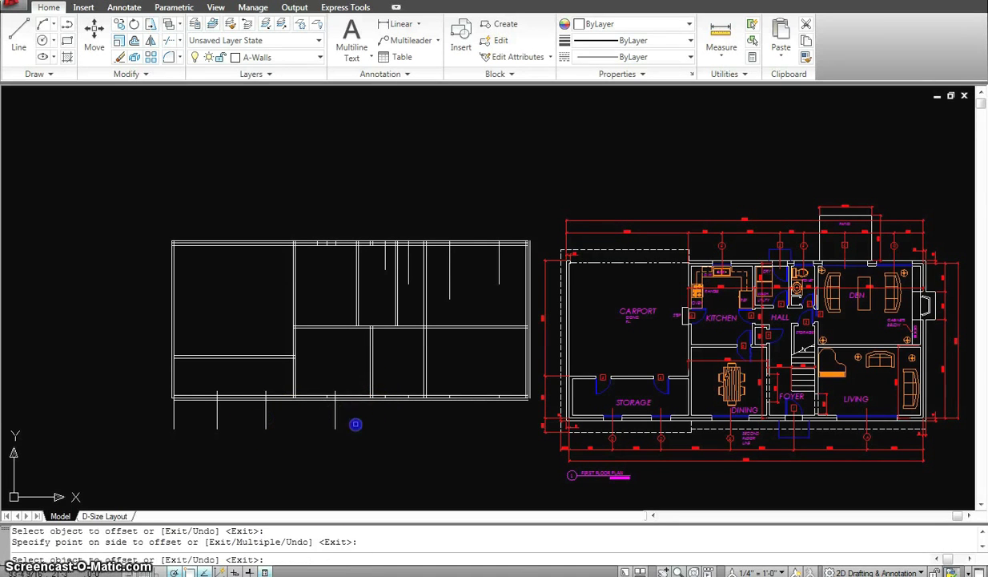
key("Escape")
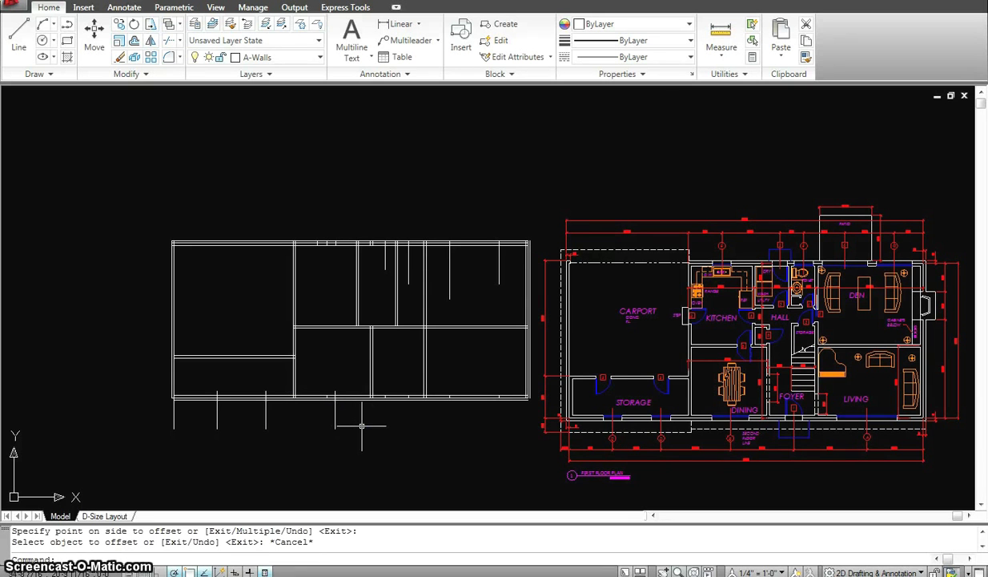
Offset the dining room window's centre line 13'7" to the east for the foyer entrance door's centre line.
right_click(372, 413)
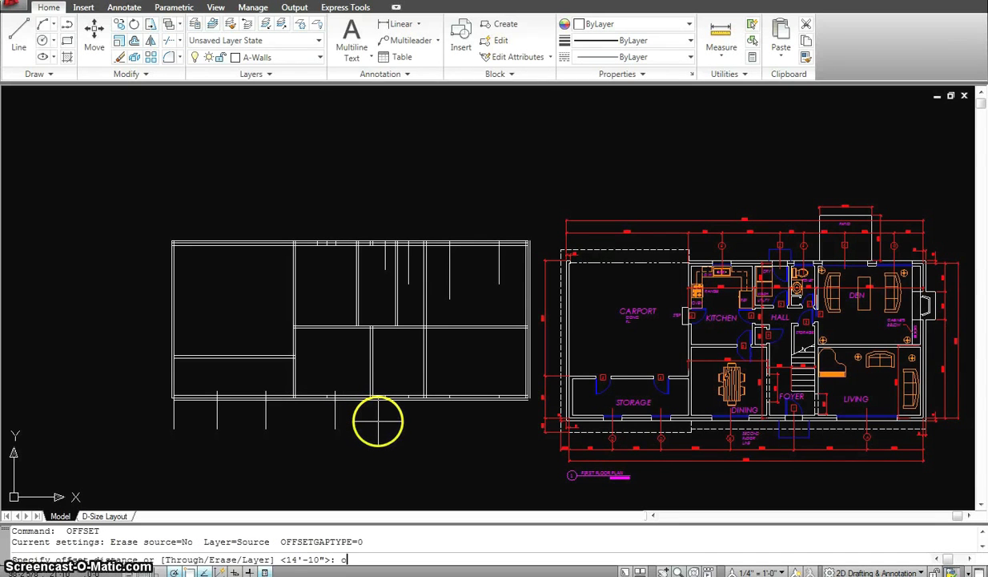
type("o")
key("Return")
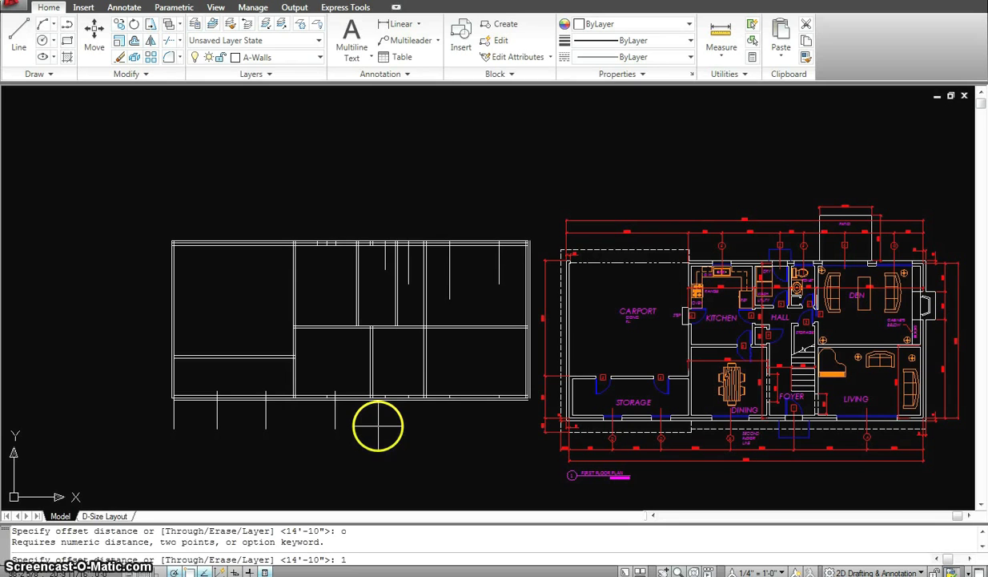
type("13'7")
key("Return")
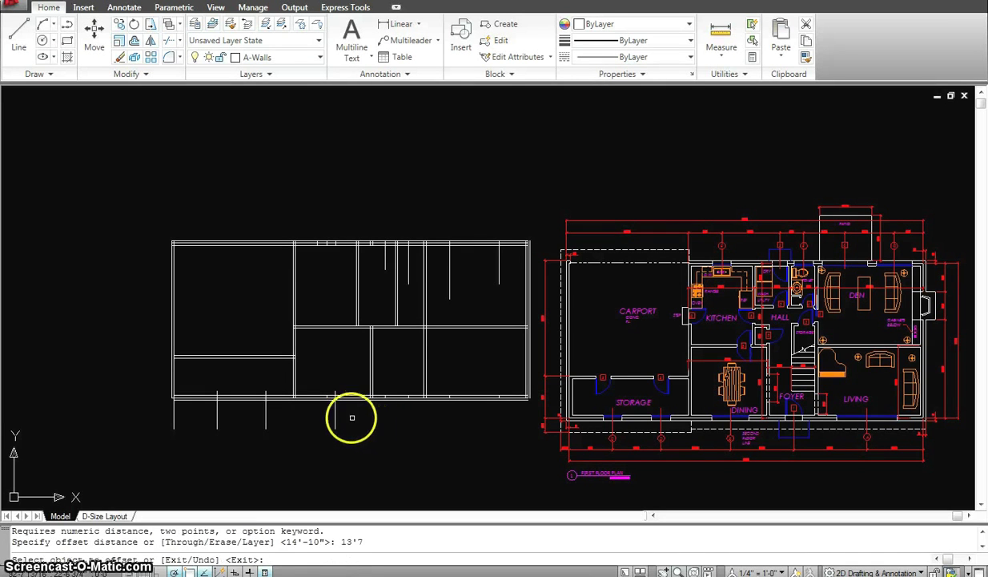
left_click(334, 409)
left_click(419, 415)
key("Escape")
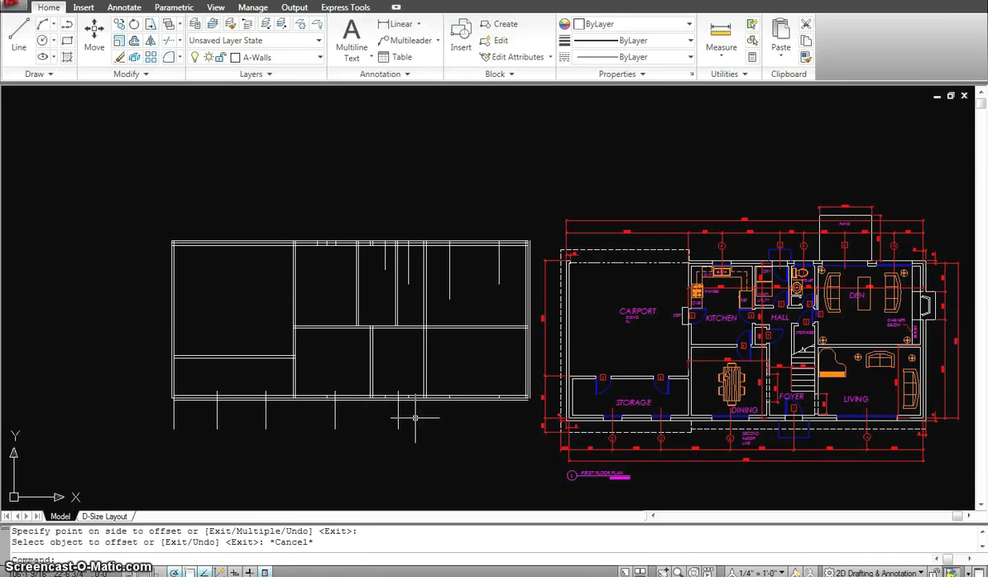
Offset the foyer entrance door's centre line 15'7" to the east for the living room window's centre line.
key("Return")
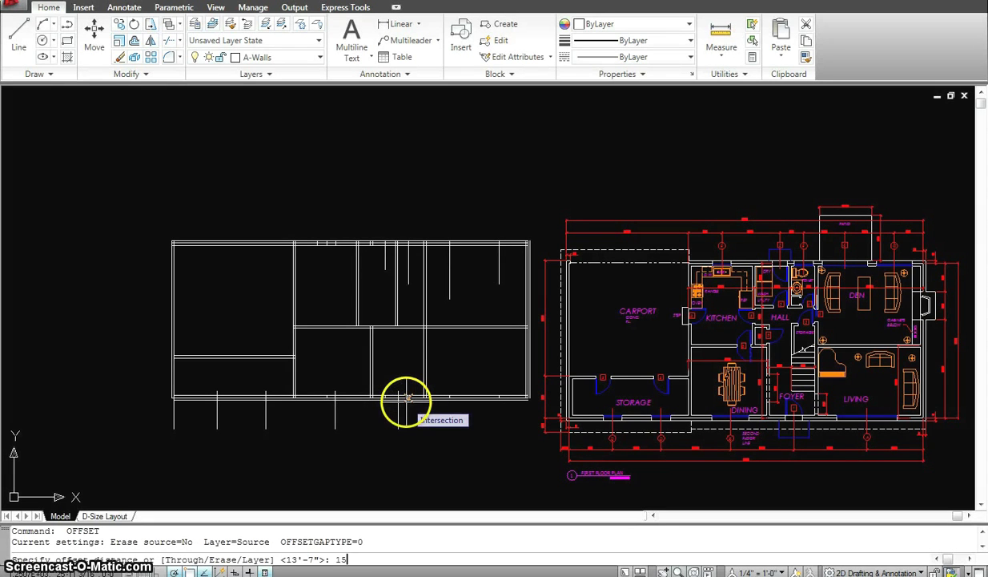
key("Return")
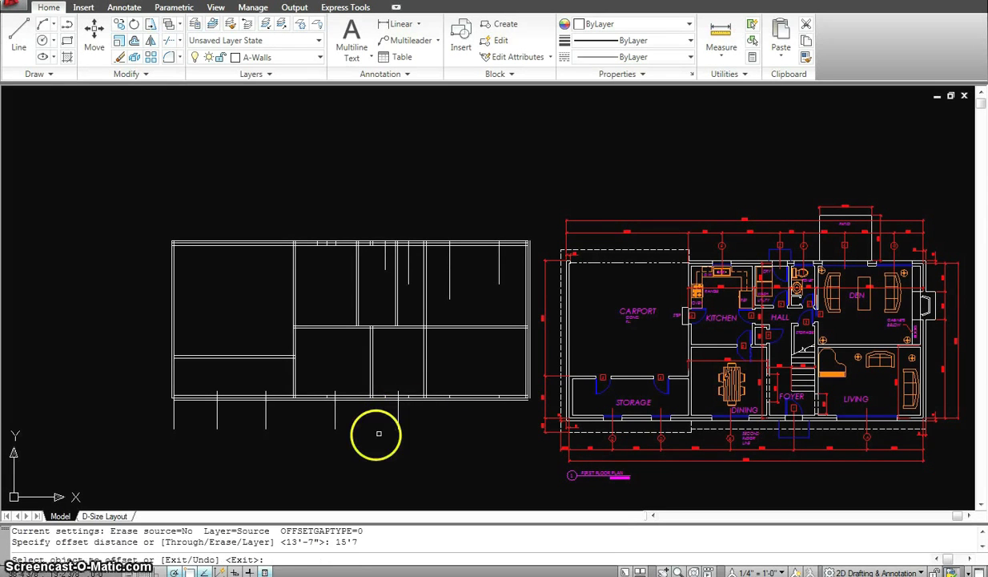
left_click(399, 414)
left_click(471, 418)
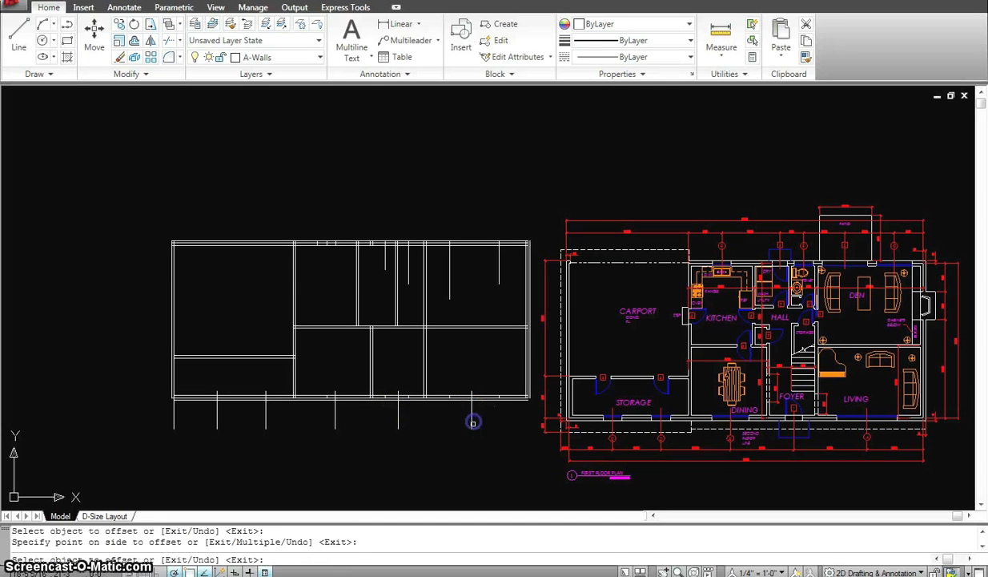
key("Escape")
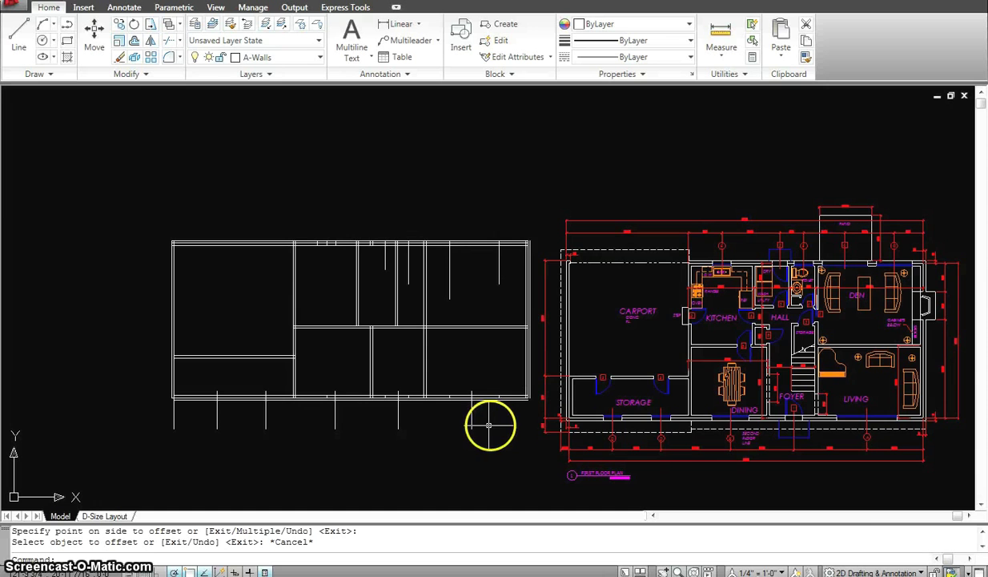
Measure the width of the first storage room window opening in the existing plan's south wall.
scroll(617, 424, "up", 3)
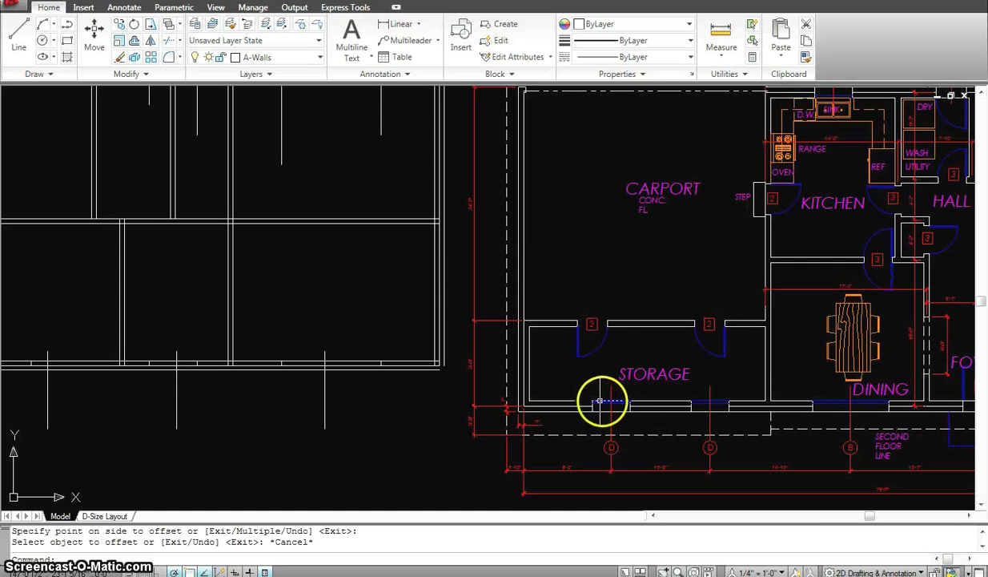
scroll(629, 404, "up", 2)
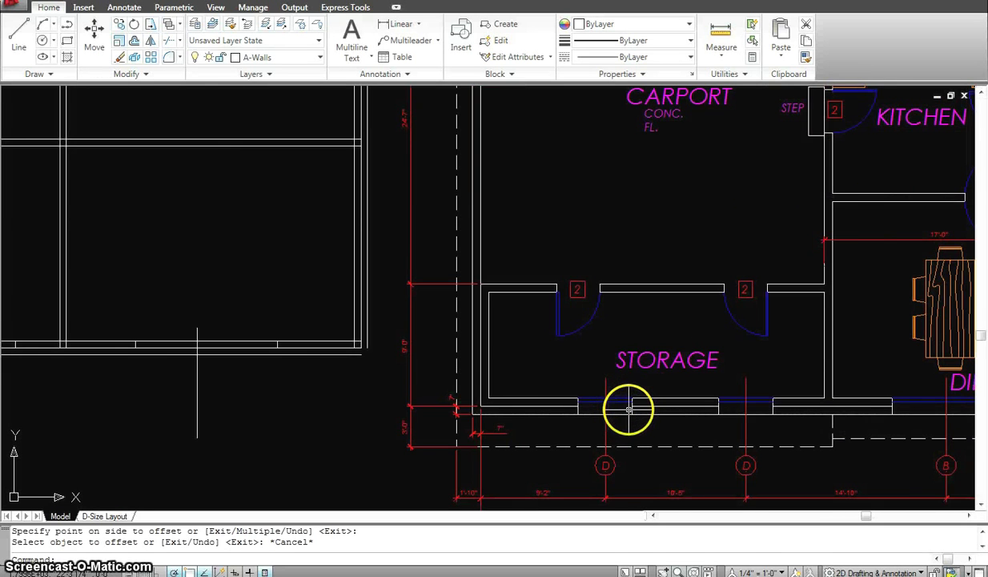
scroll(629, 408, "down", 2)
middle_click_drag(544, 419, 621, 400)
scroll(689, 391, "up", 2)
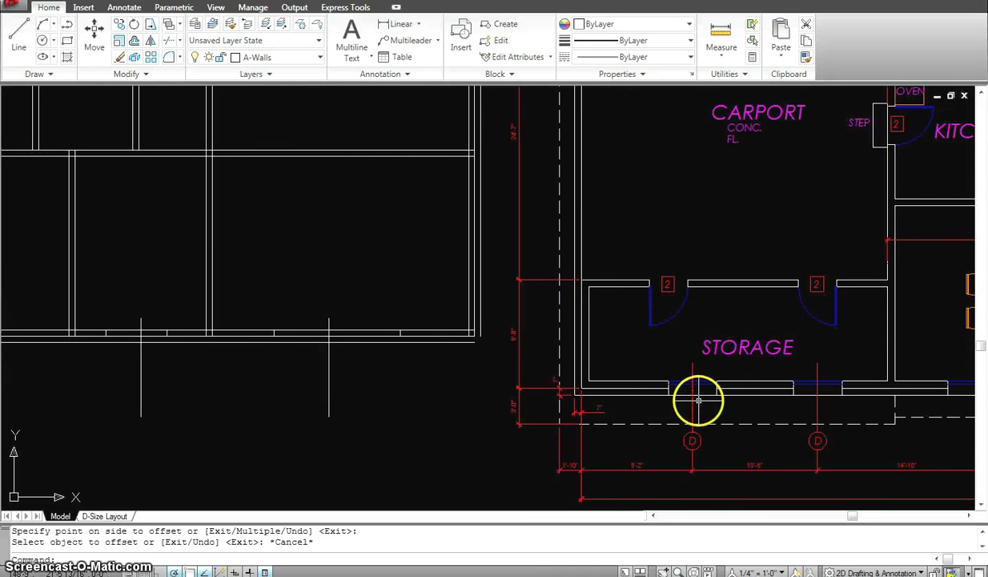
type("d")
type("i")
key("Return")
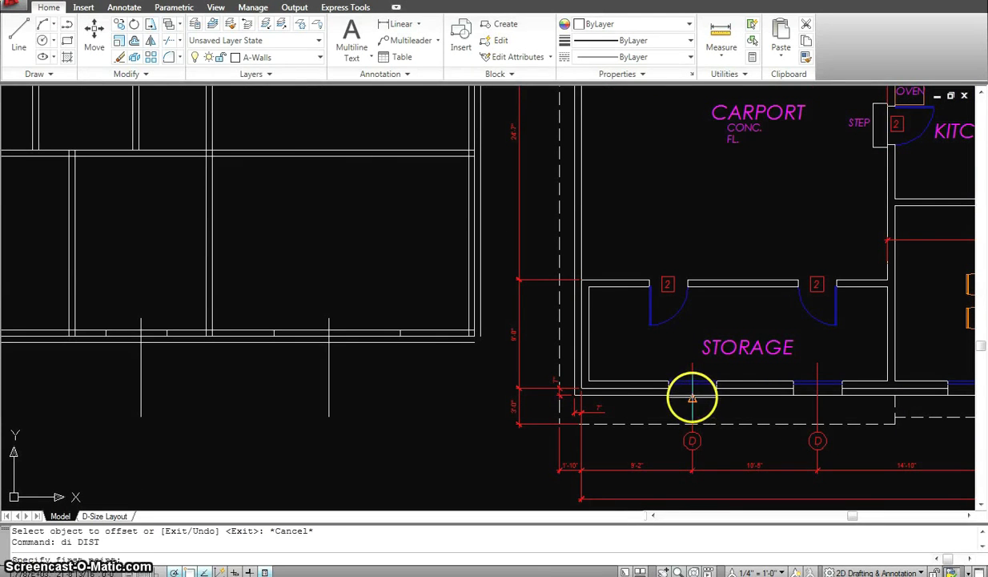
left_click(717, 394)
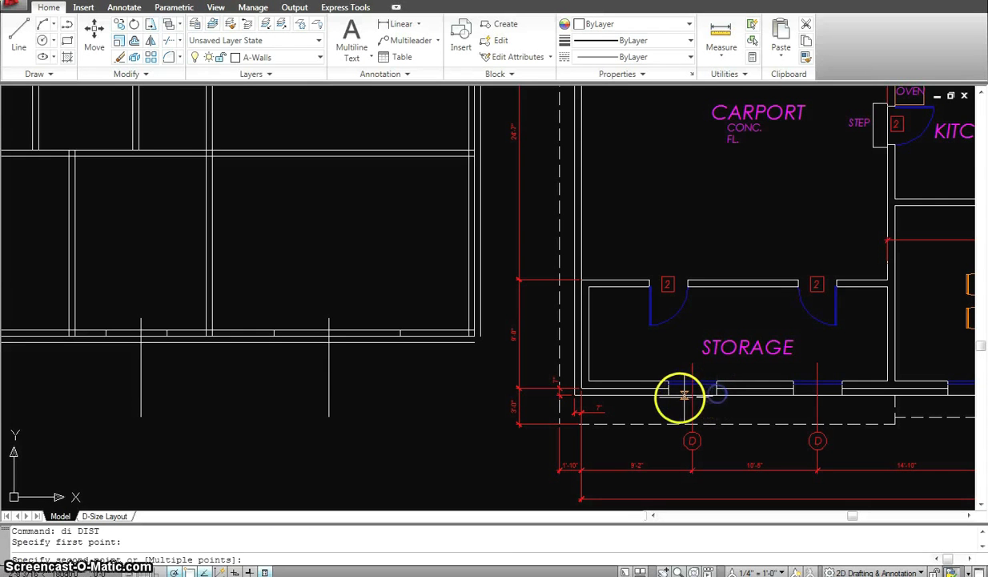
left_click(668, 394)
key("Escape")
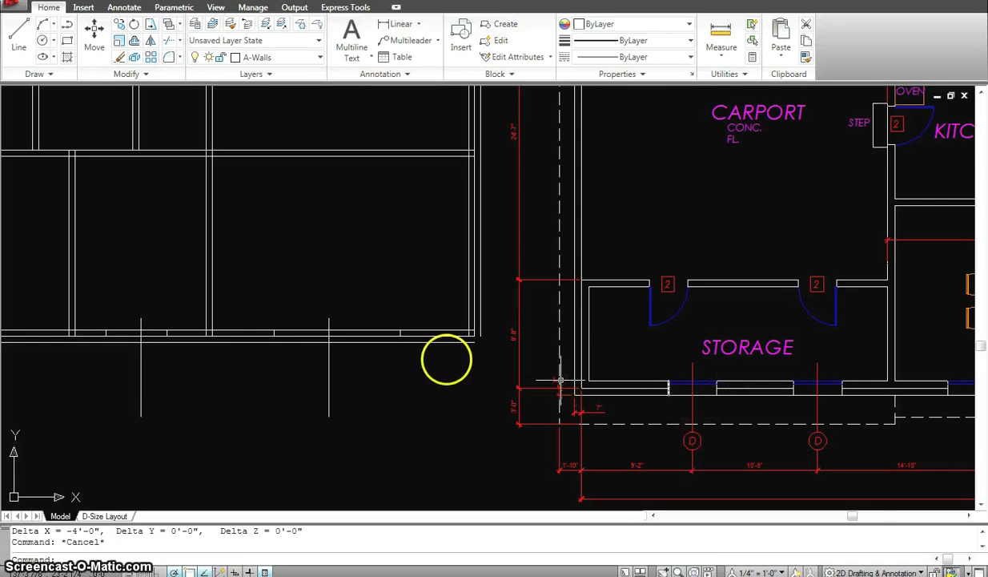
Offset both storage window centre lines 2' to the west and east to mark the window jambs.
scroll(717, 347, "down", 3)
scroll(721, 345, "up", 2)
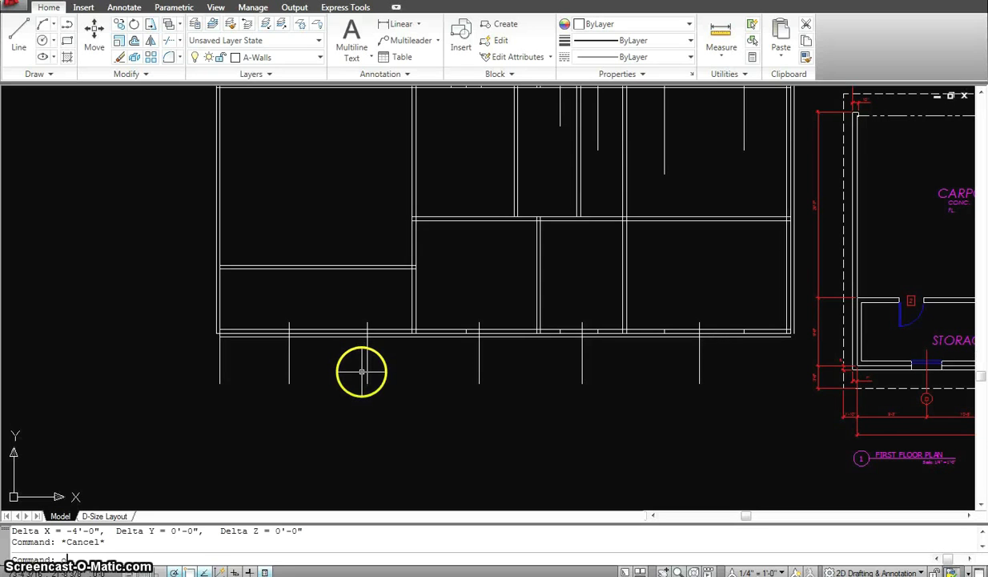
type("o")
key("Return")
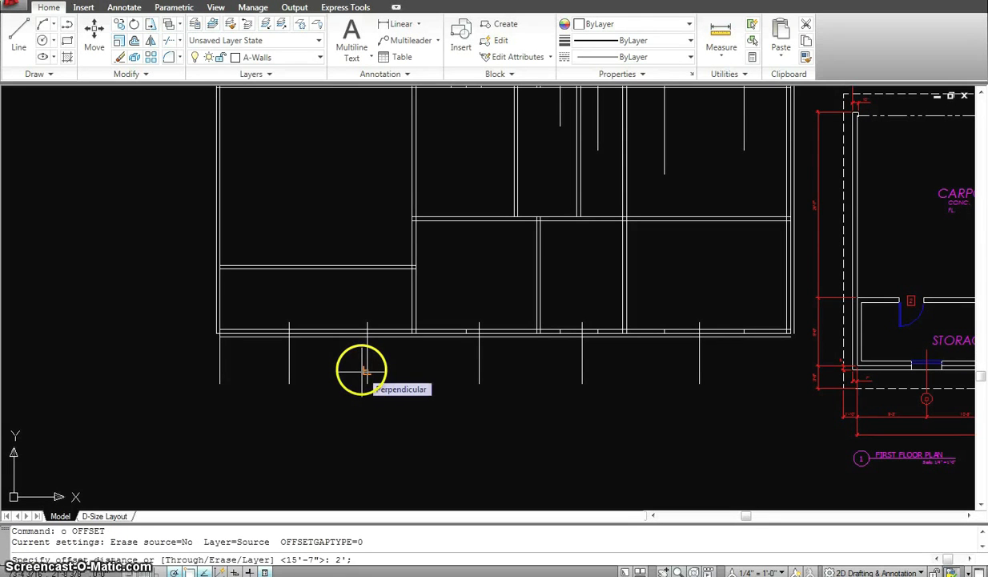
type("2'")
key("Return")
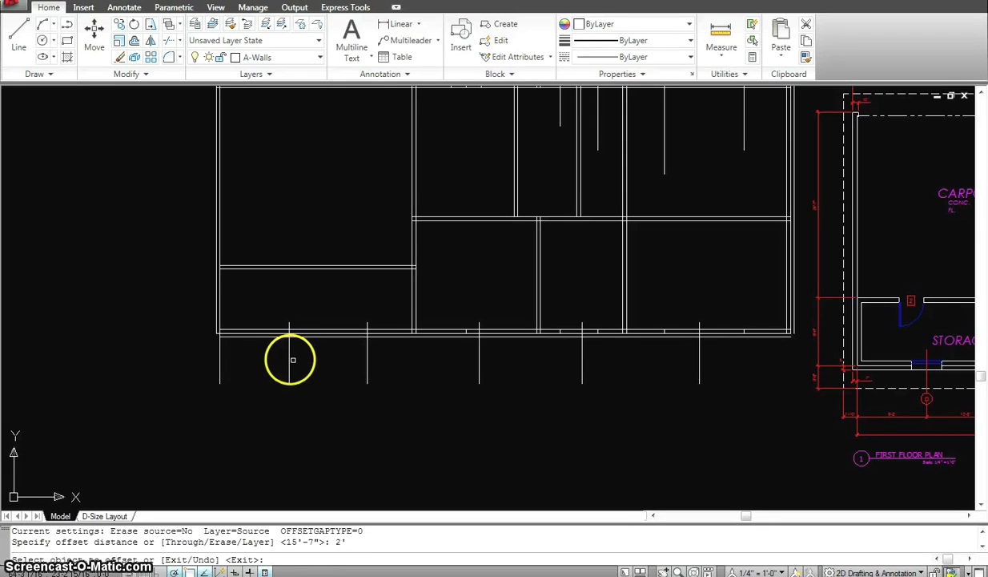
left_click(288, 358)
left_click(269, 352)
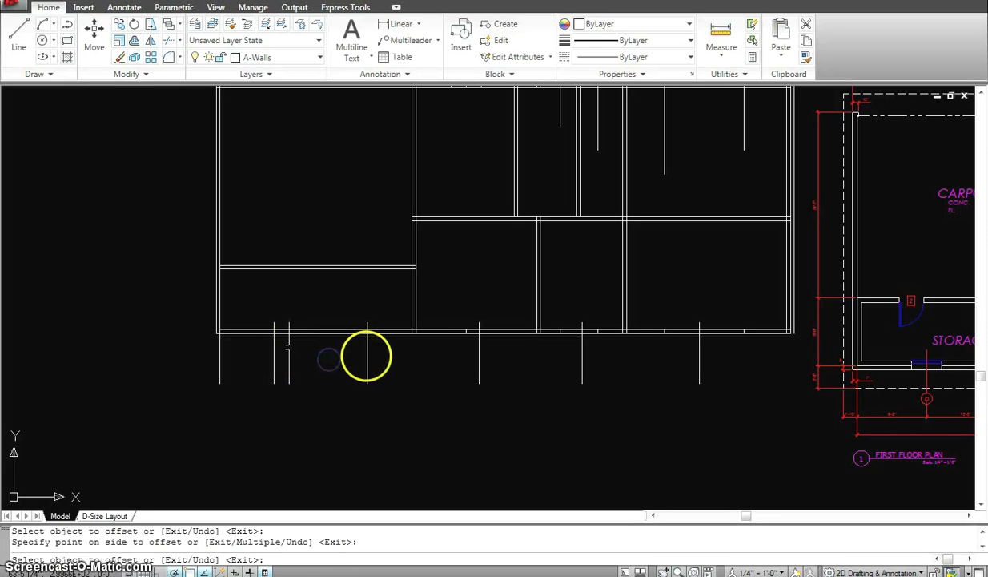
left_click(366, 357)
left_click(345, 354)
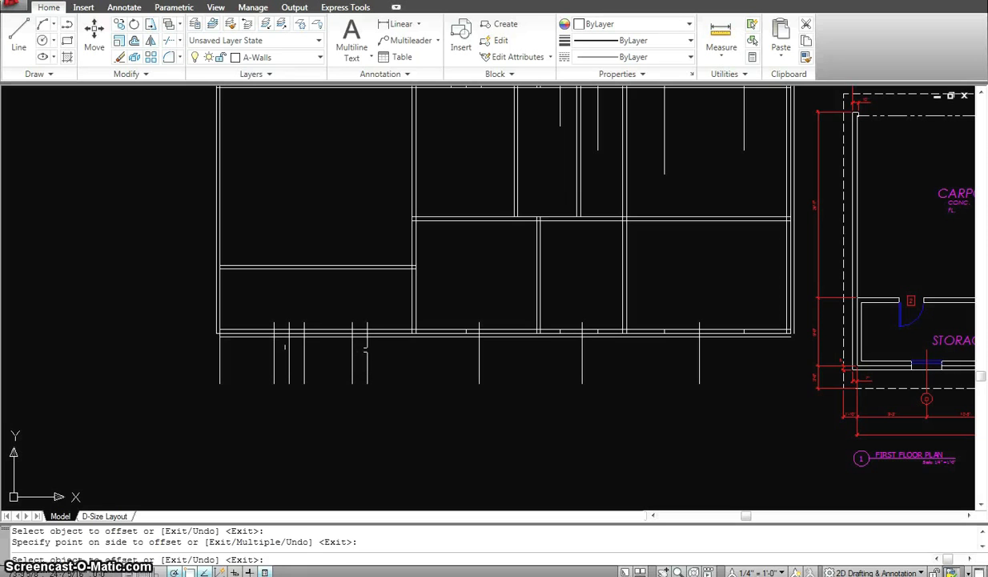
left_click(367, 349)
left_click(419, 361)
key("Escape")
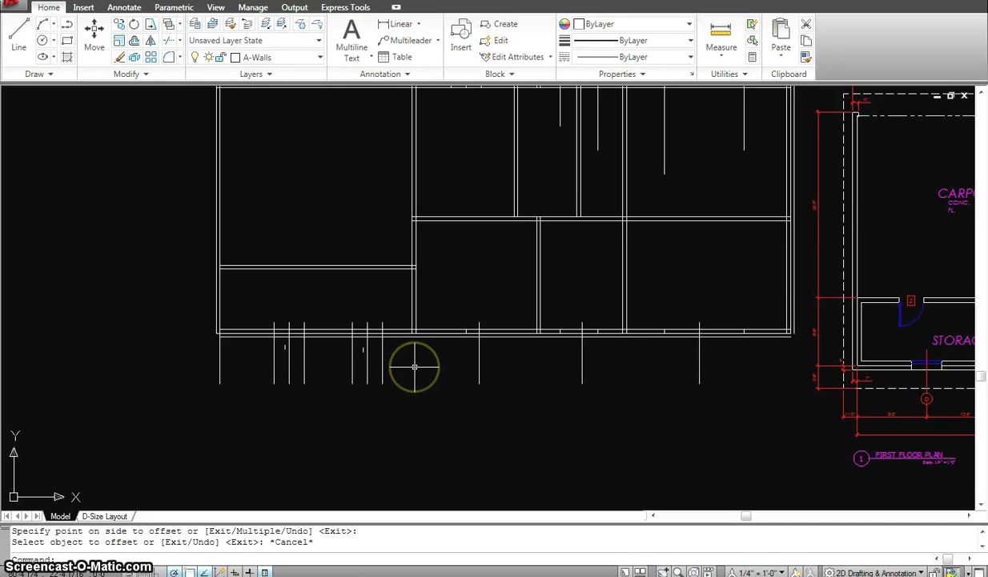
Trim the south wall lines between the jamb lines to open both storage room windows.
type("tr")
key("Return")
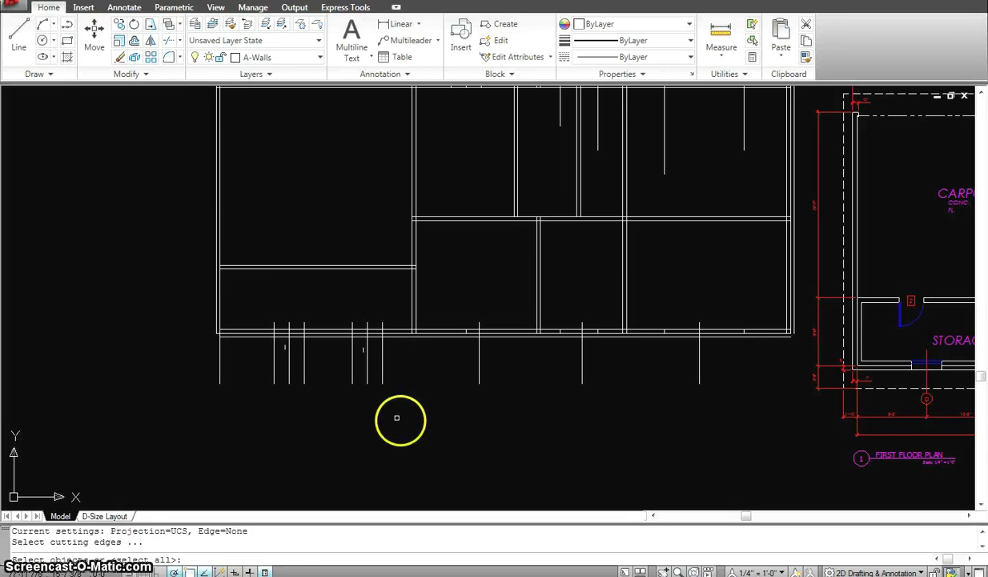
left_click(405, 422)
left_click(254, 295)
key("Return")
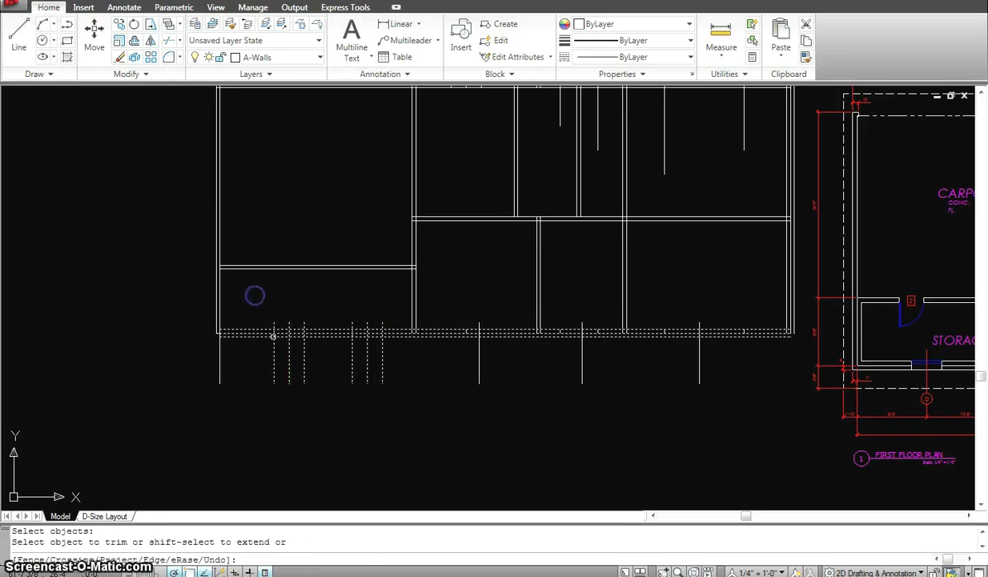
left_click_drag(302, 389, 283, 309)
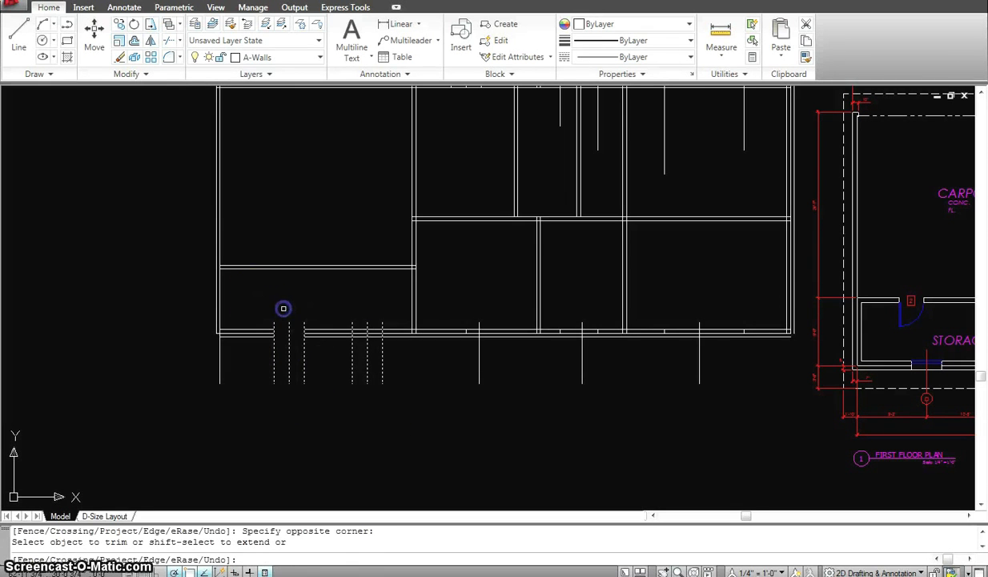
left_click(371, 397)
left_click(358, 315)
key("Escape")
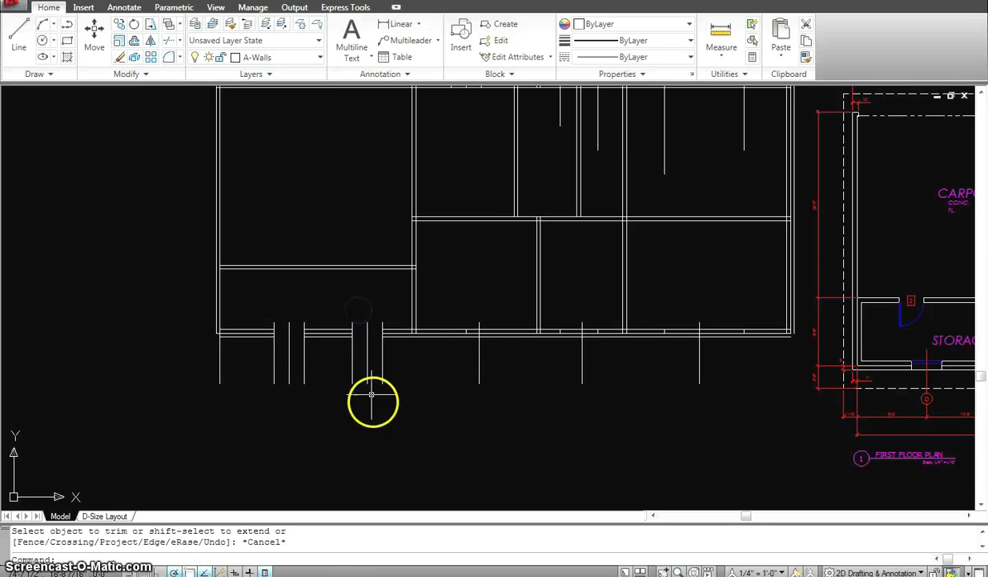
middle_click_drag(370, 399, 343, 442)
key("Return")
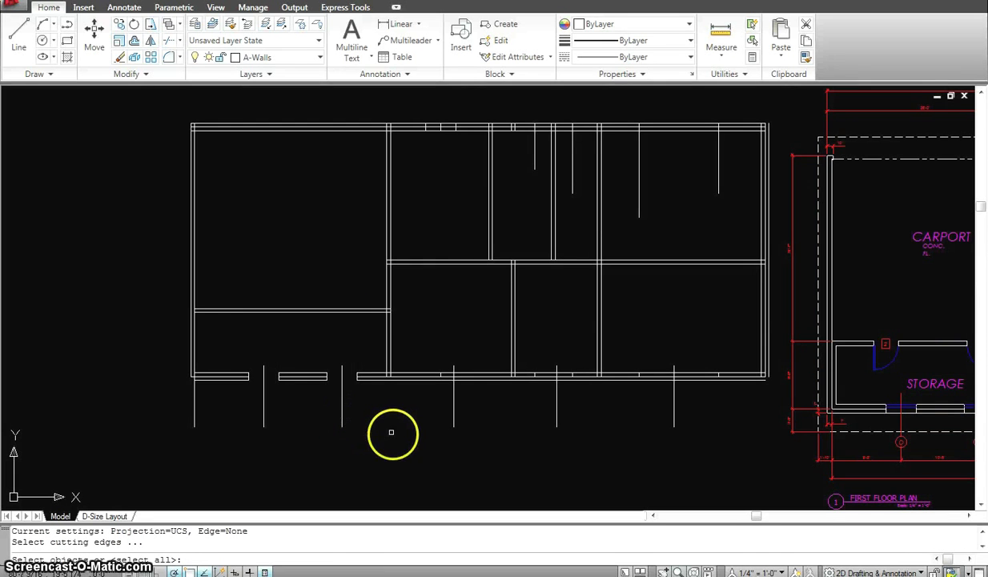
left_click(387, 446)
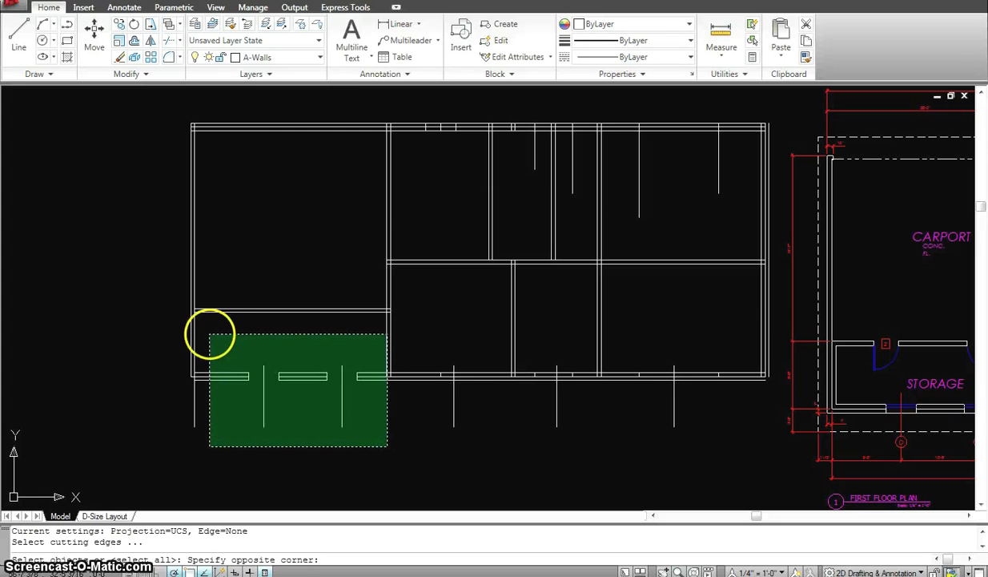
key("Escape")
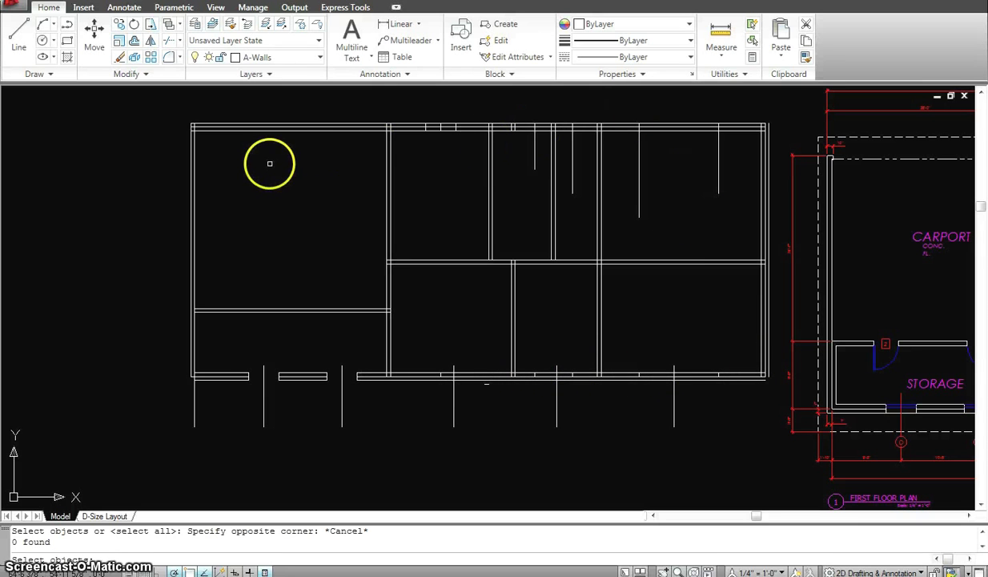
key("Escape")
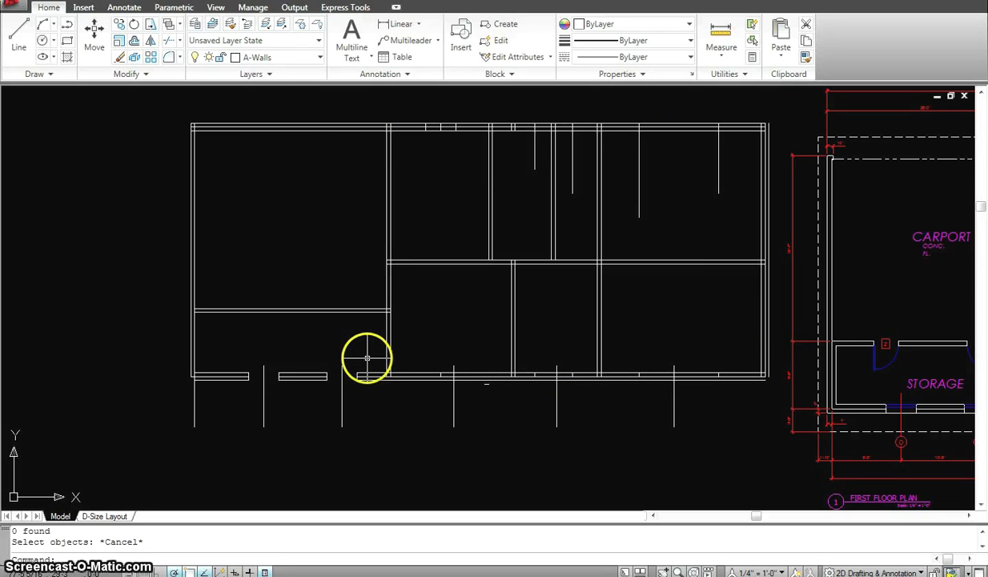